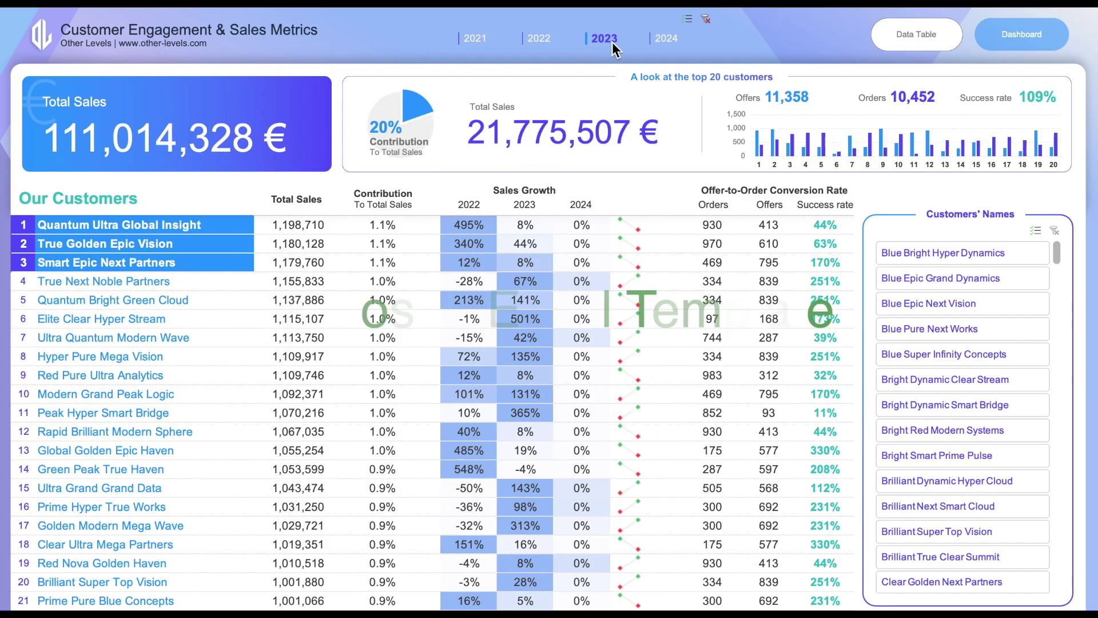
- Preview the dashboard filtered by individual years, including 2021, and clear the year filter
click(551, 38)
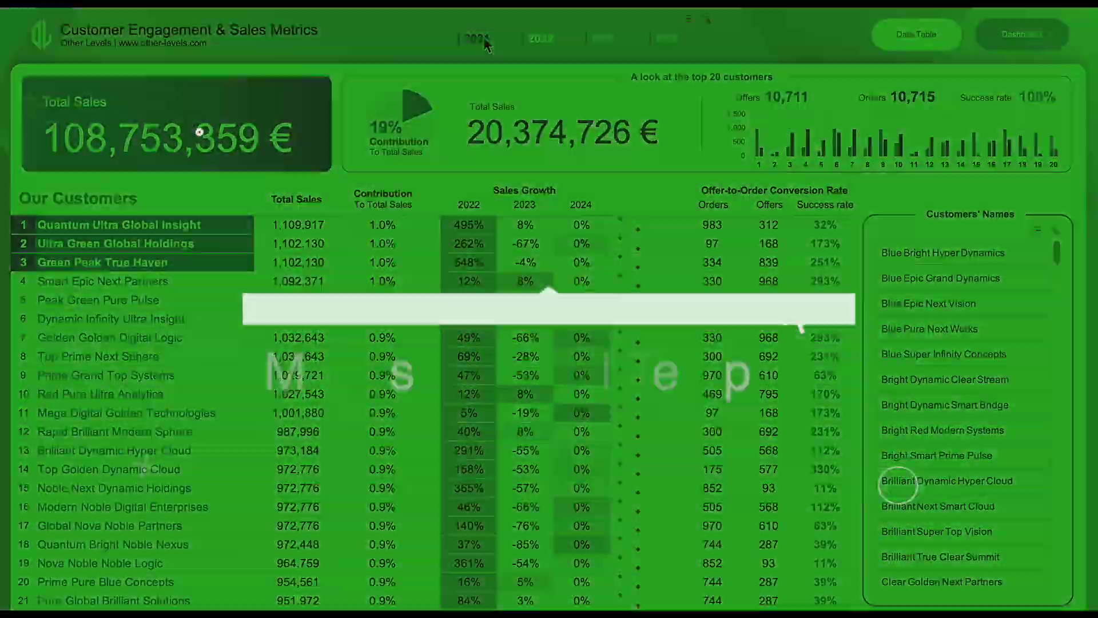
click(481, 38)
click(706, 20)
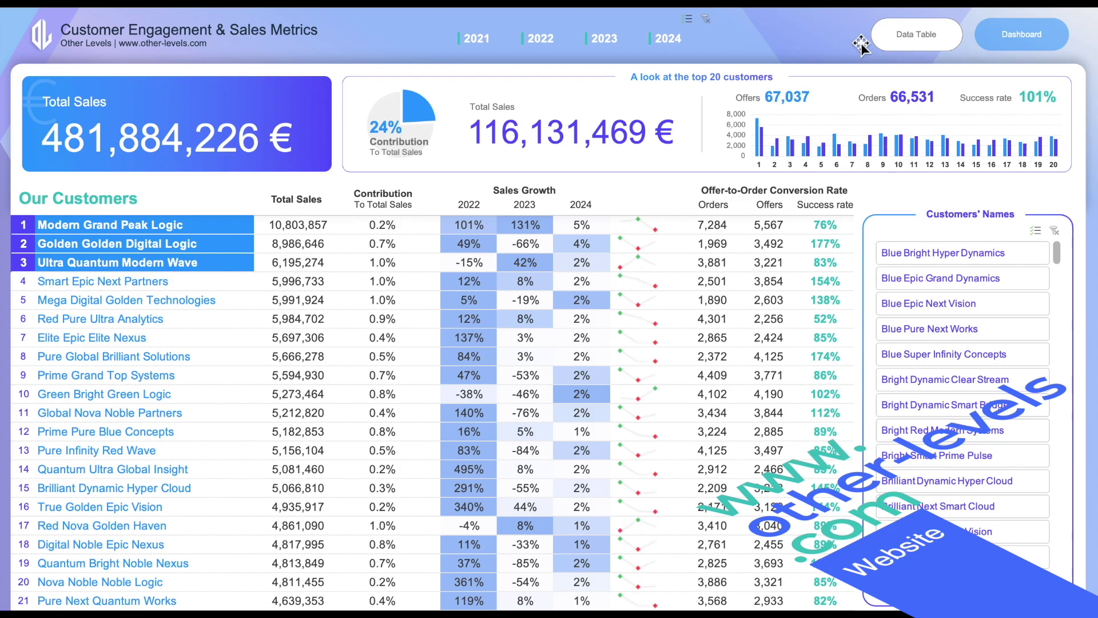
- Review the data table and the dropdown list sheet, and return to the dashboard to browse the ranked customer list
click(918, 34)
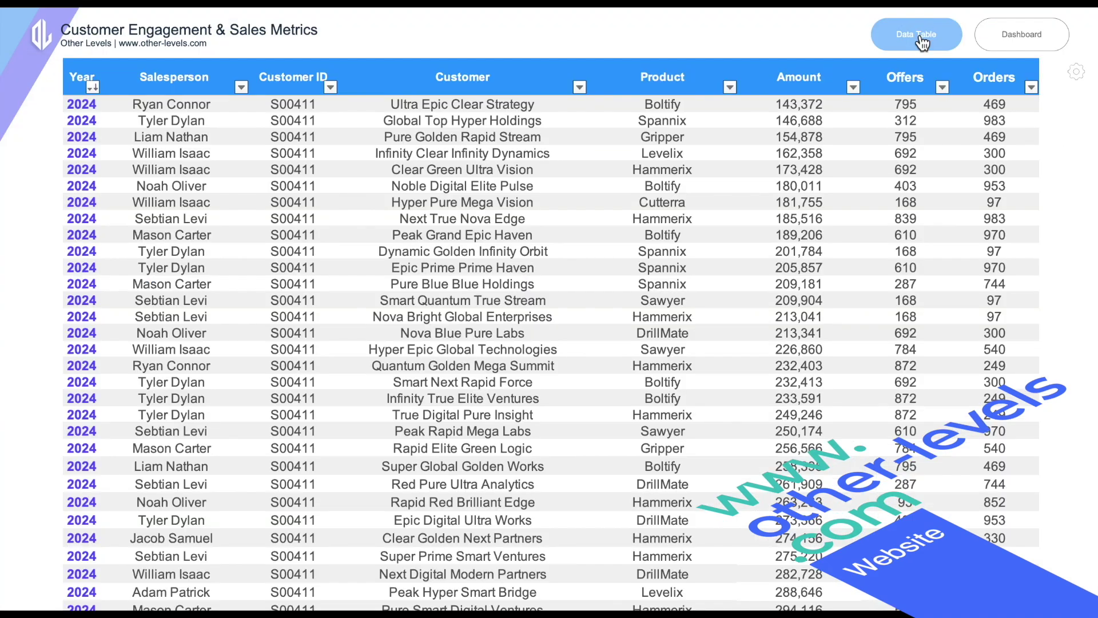
click(1077, 74)
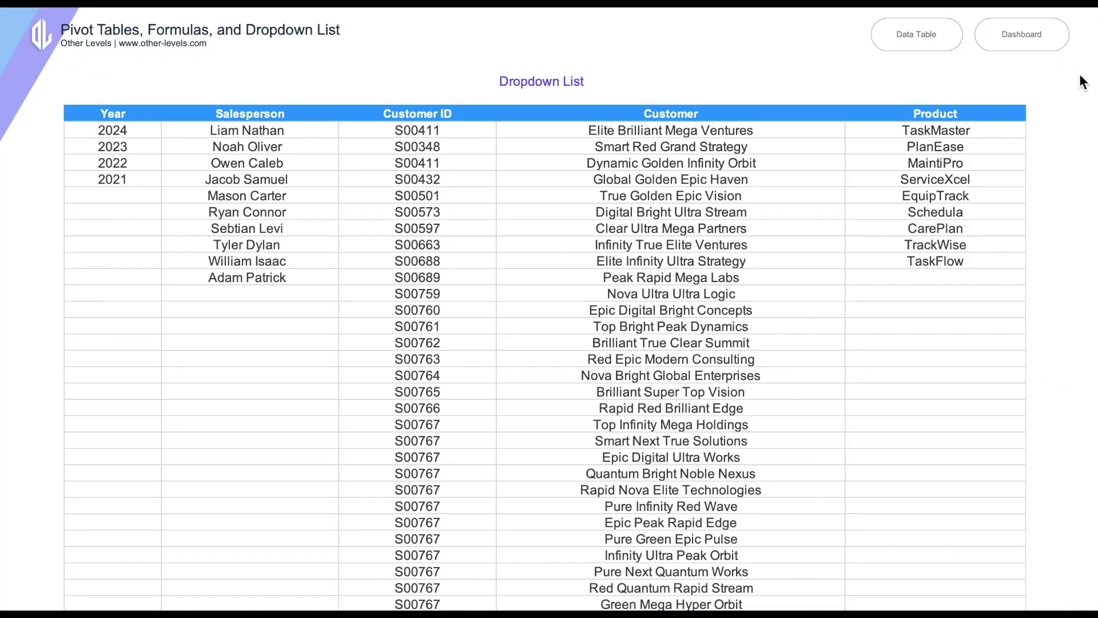
click(1021, 35)
scroll(712, 323, down, 8)
scroll(720, 329, up, 4)
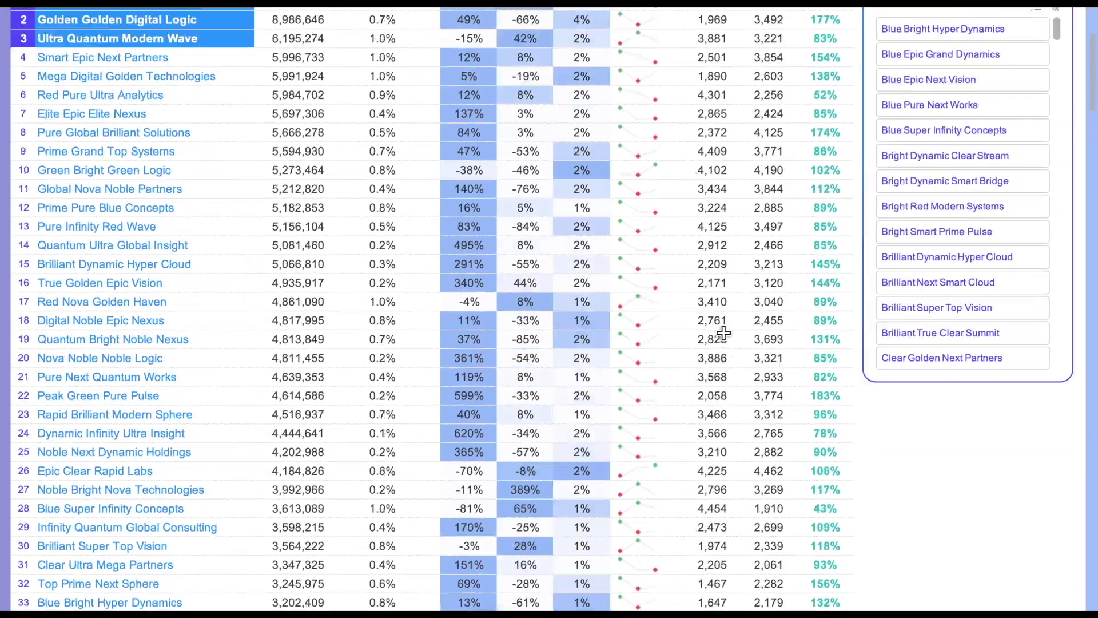
- Filter the customer list to Blue Bright Hyper Dynamics and clear the customer name filter
scroll(723, 332, up, 4)
click(976, 253)
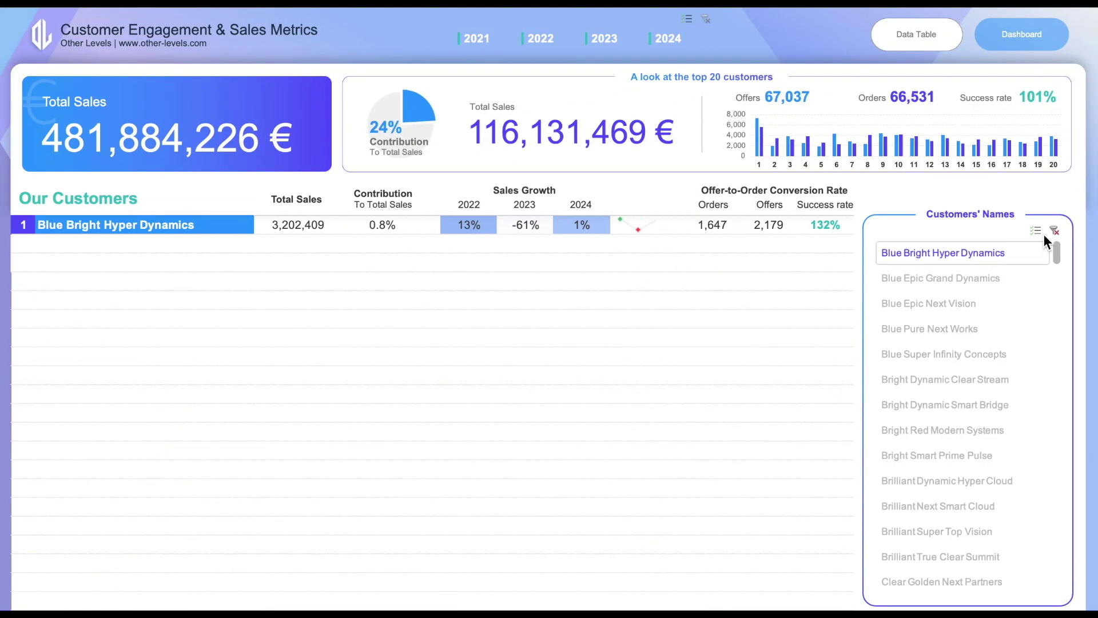
click(1055, 230)
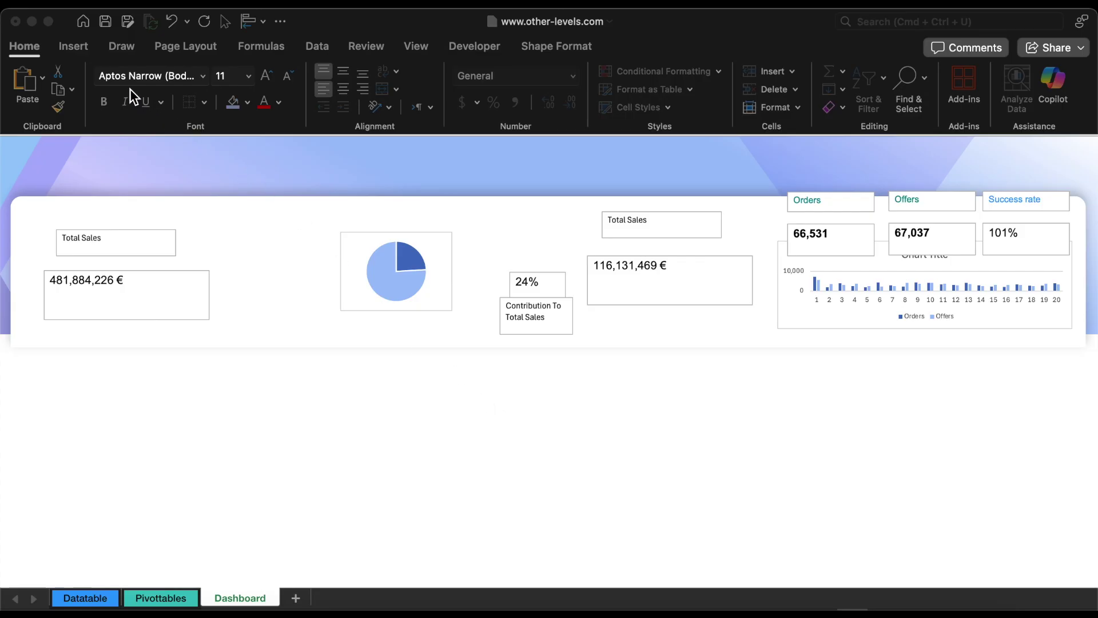
- Draw a rounded rectangle about 1.79" tall and move it over the leftmost Total Sales text boxes
click(77, 49)
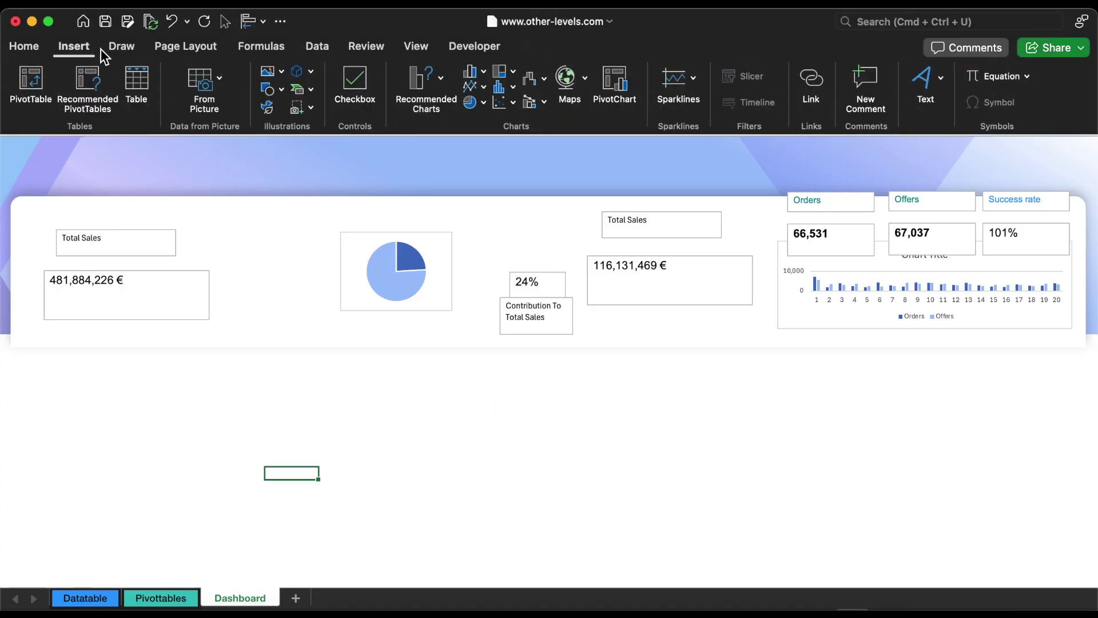
click(268, 90)
click(552, 136)
drag(226, 223, 429, 330)
drag(384, 284, 255, 273)
- Bring the leftmost Total Sales label and its amount text box to the front of the rectangle
click(86, 246)
shift+click(81, 279)
right_click(80, 279)
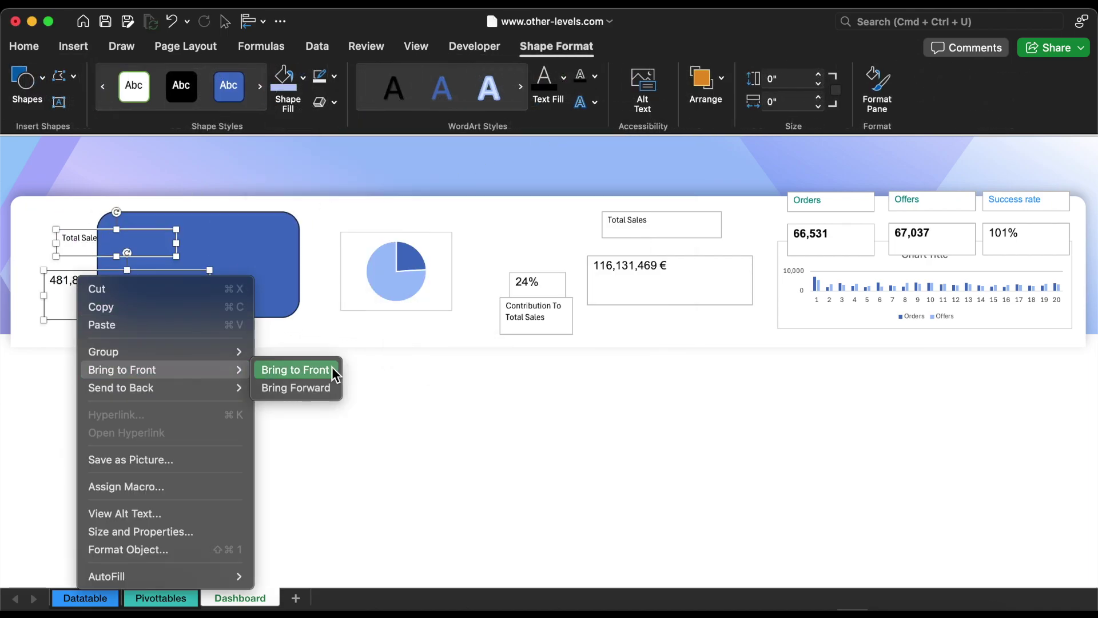
click(320, 367)
- Widen the rectangle to span behind both Total Sales text boxes, reduce its corner rounding, and set its height to 1.63"
drag(97, 264, 19, 264)
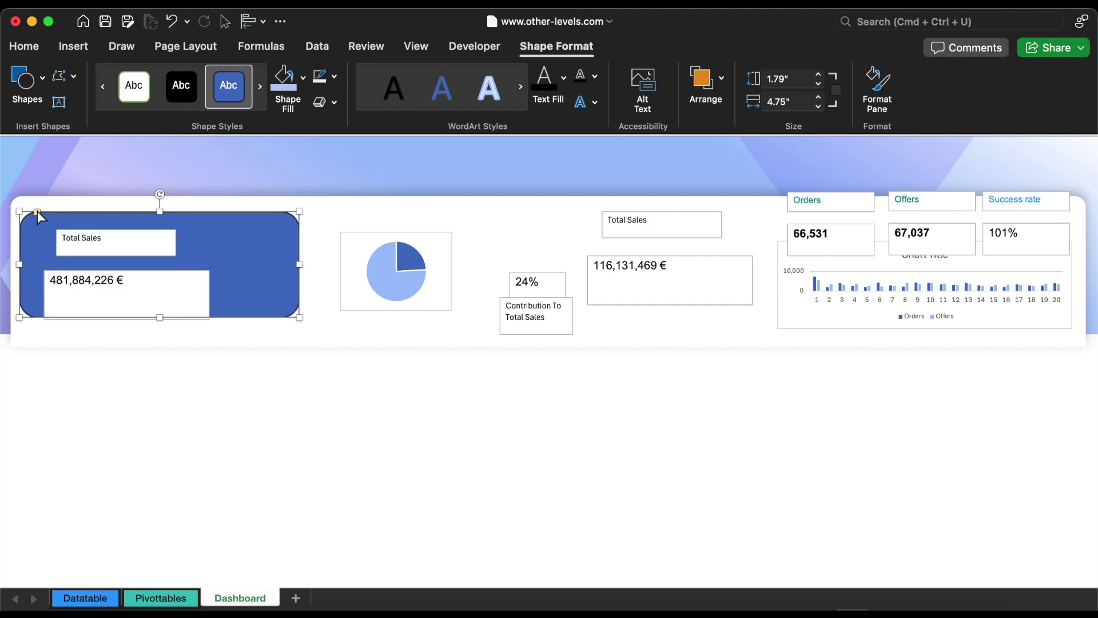
click(818, 98)
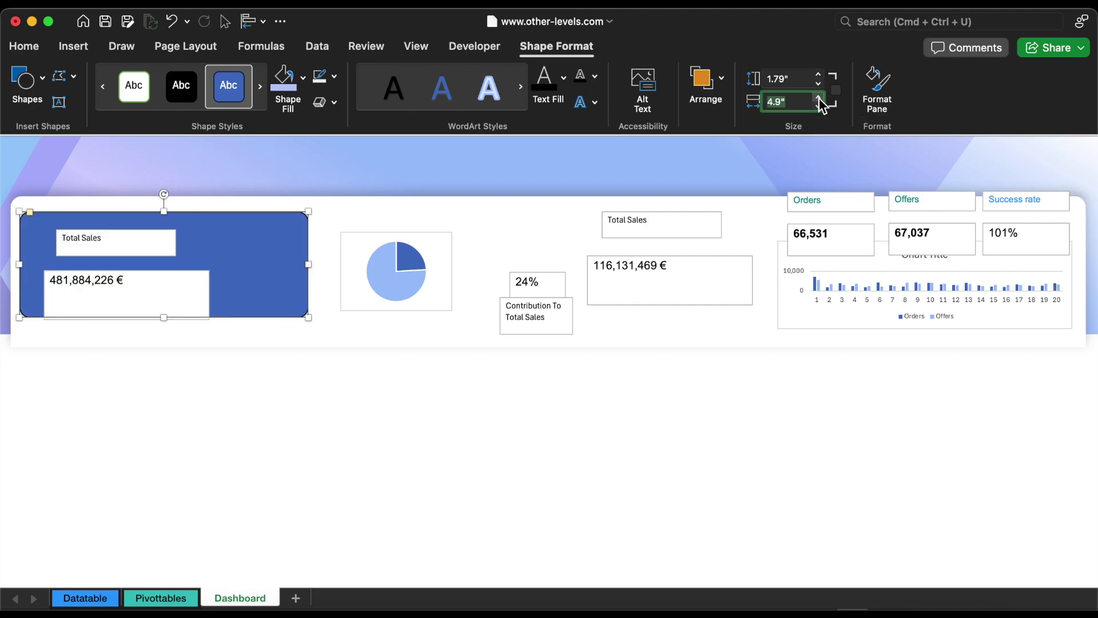
click(818, 98)
key(Escape)
double_click(798, 80)
text(1.63")
click(790, 103)
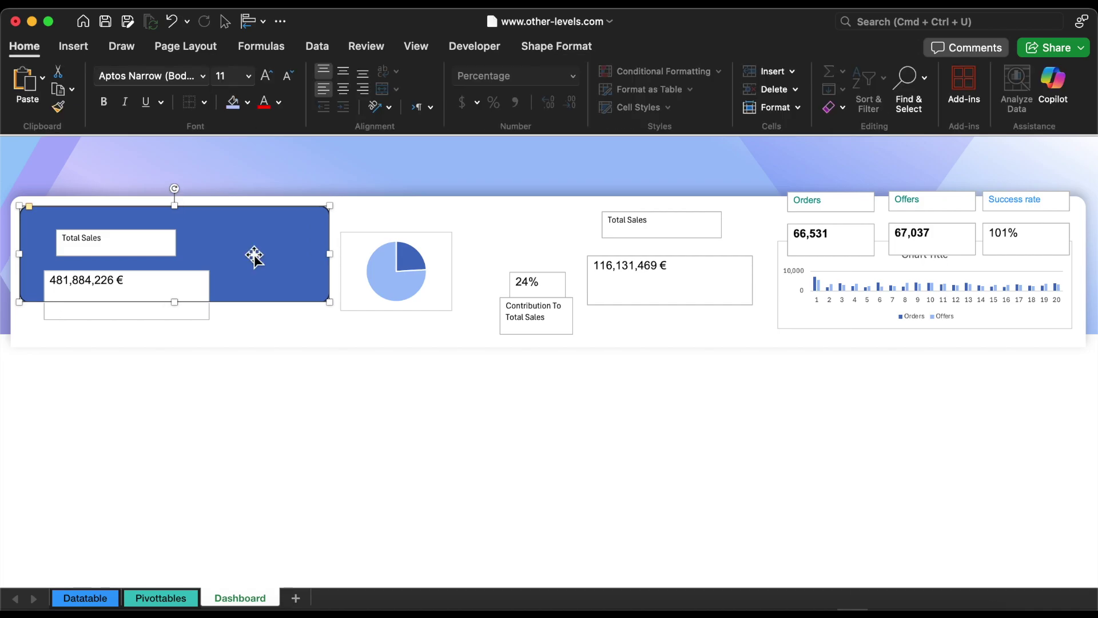
- Give the rectangle a linear blue-to-purple gradient fill at 0° with no outline
key(super+1)
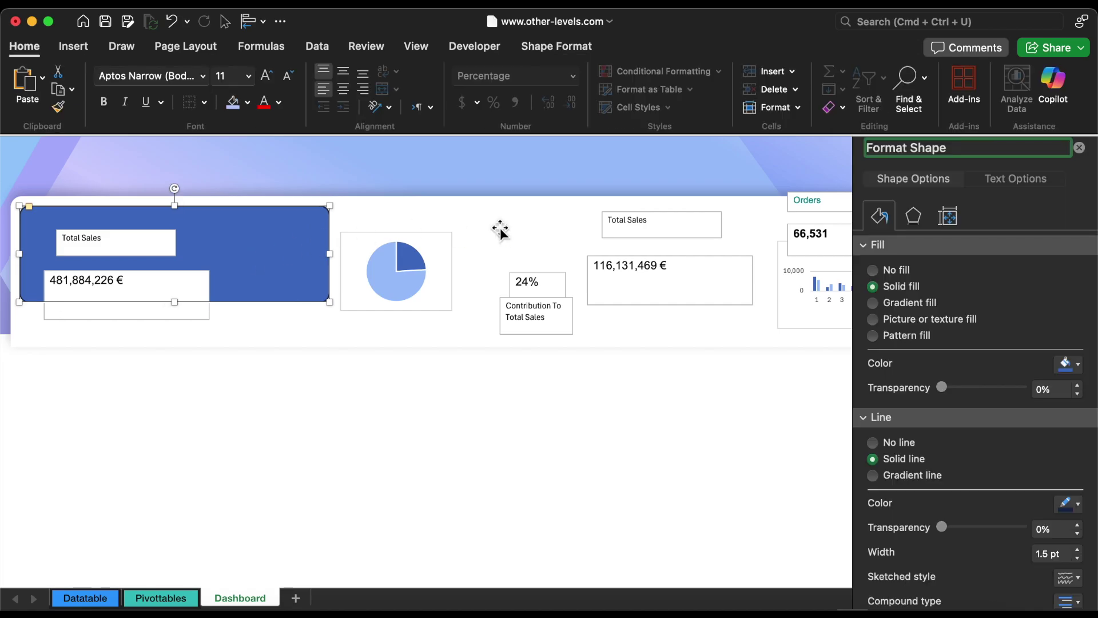
click(921, 302)
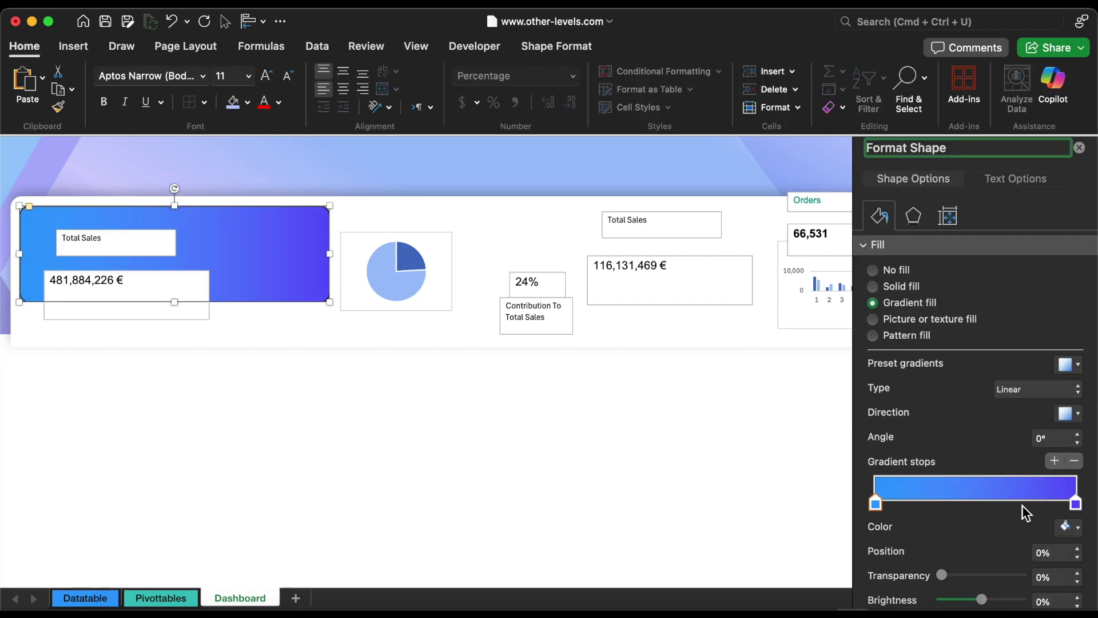
scroll(941, 552, down, 3)
scroll(942, 558, down, 1)
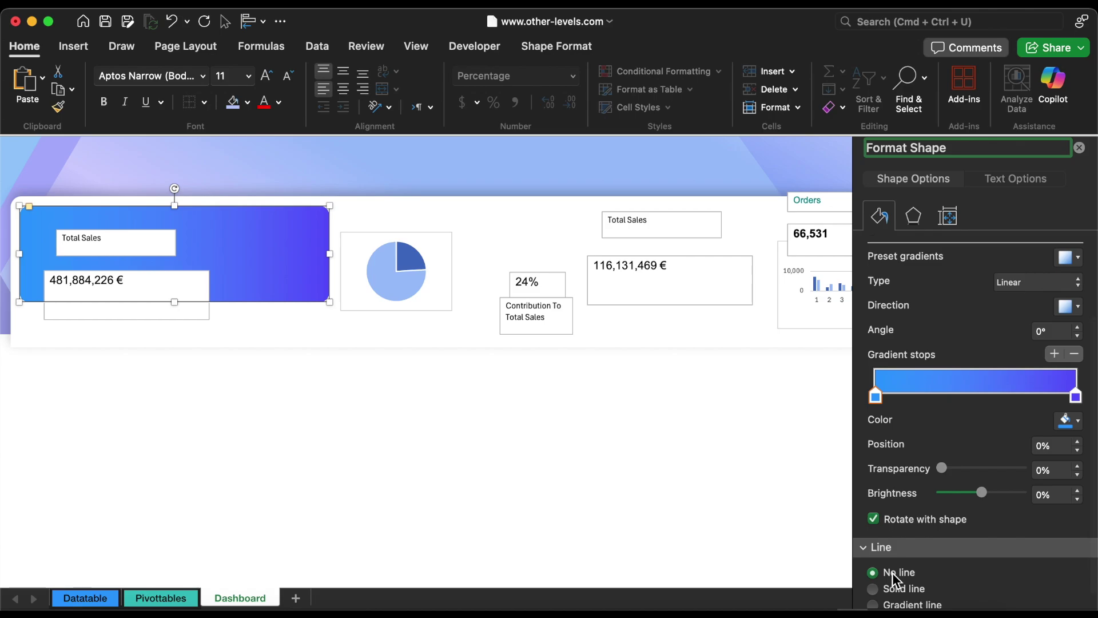
- Remove the fill and outline from the Total Sales label and its amount text box on the gradient card
click(132, 239)
shift+click(149, 307)
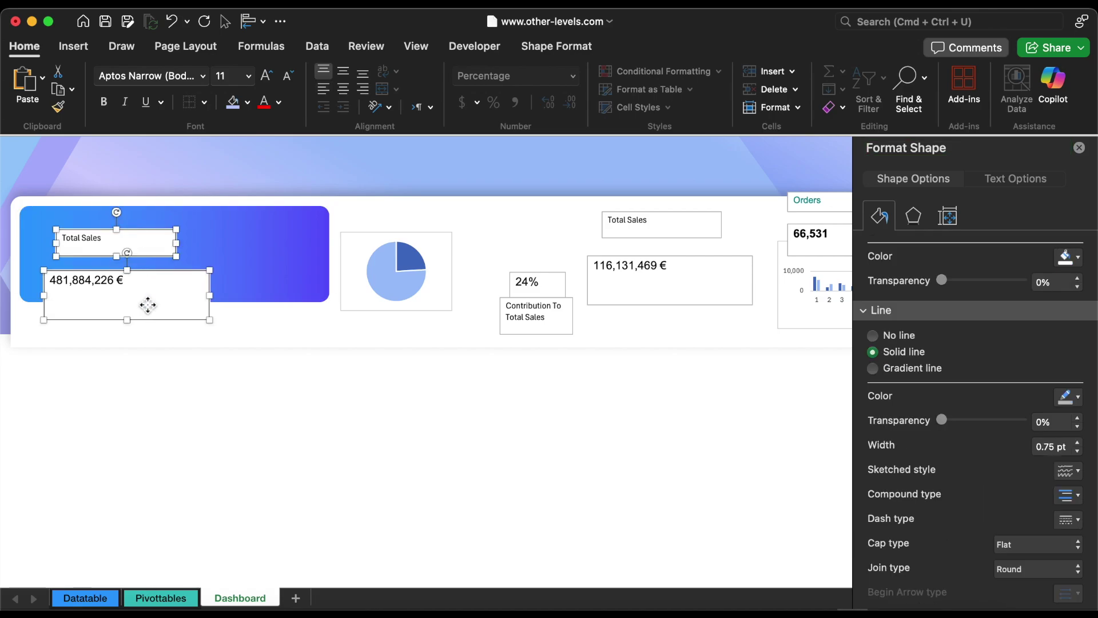
click(909, 334)
click(898, 269)
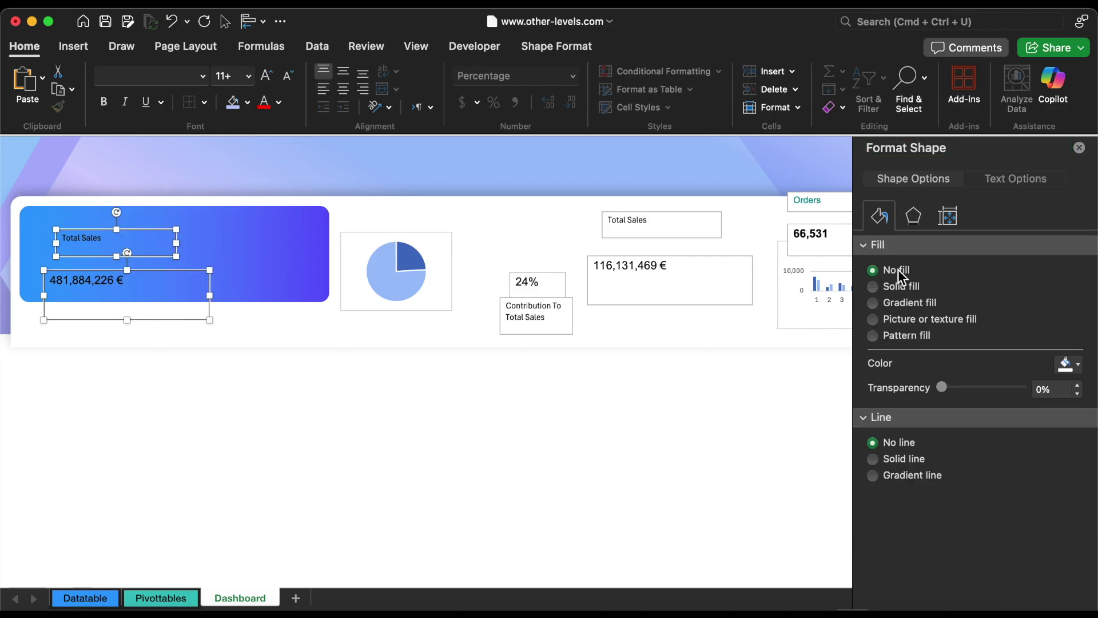
- Format the text of the card's label and amount boxes in white Arial
click(279, 102)
click(268, 187)
click(204, 75)
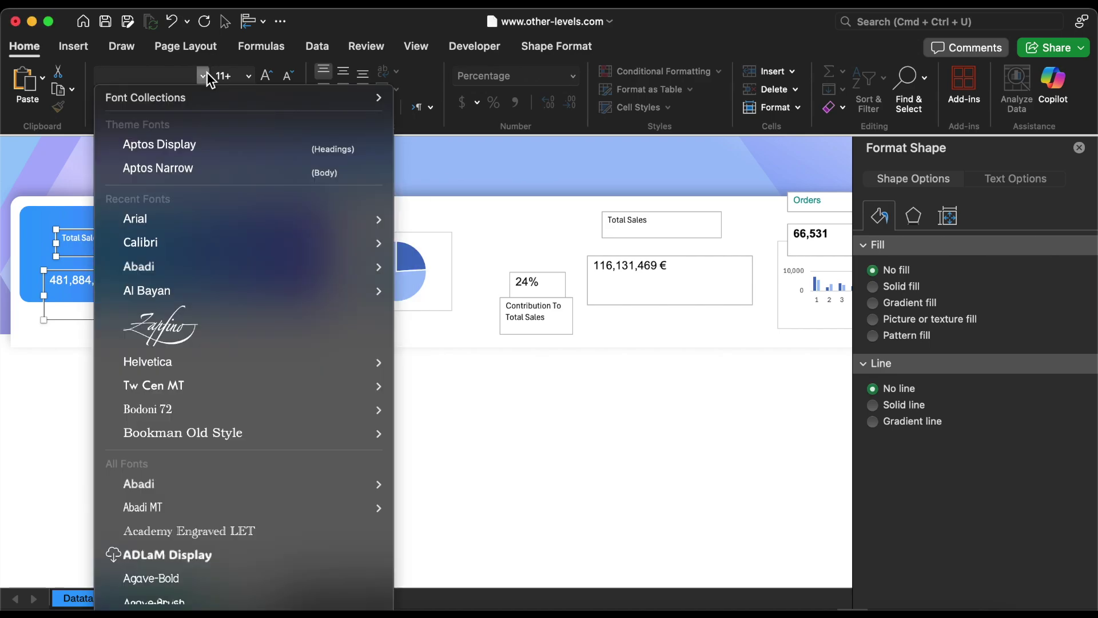
click(169, 219)
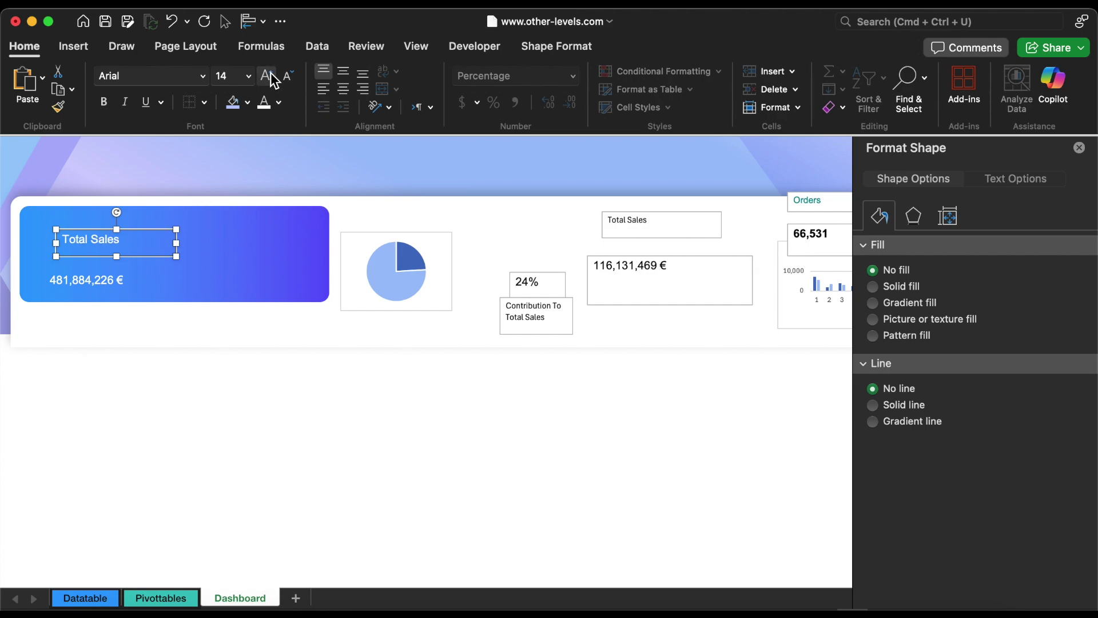
- Place the sales amount just below its label, centre it vertically in its box and enlarge it to 48 pt
drag(162, 257, 104, 262)
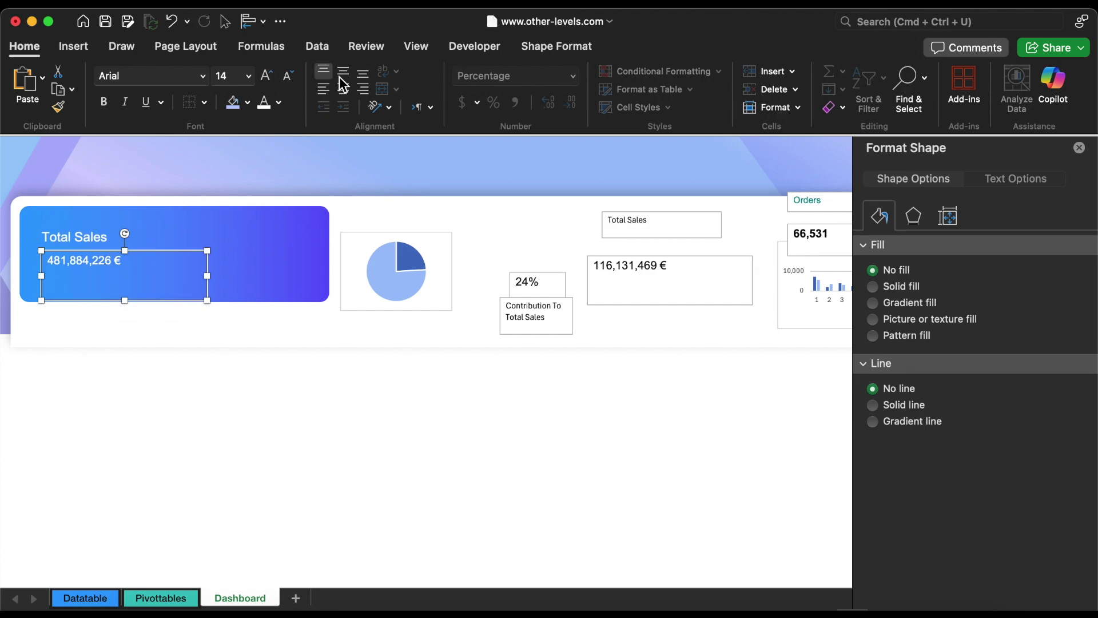
click(343, 72)
click(248, 76)
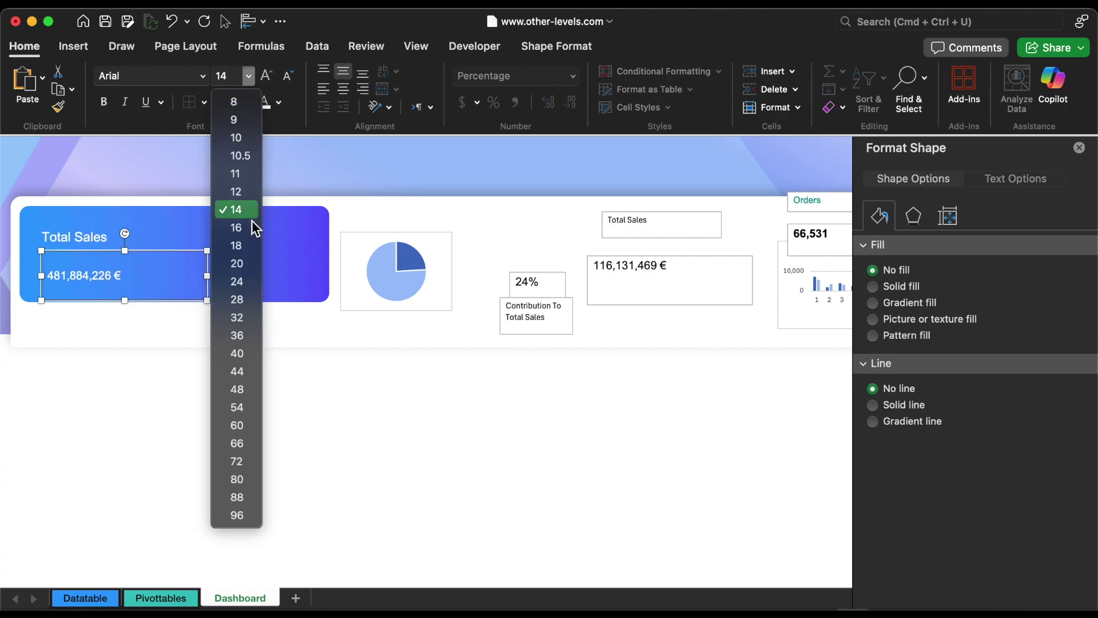
click(245, 387)
- Insert a euro icon behind the Total Sales label at the card's left edge and make its white fill mostly transparent
click(76, 47)
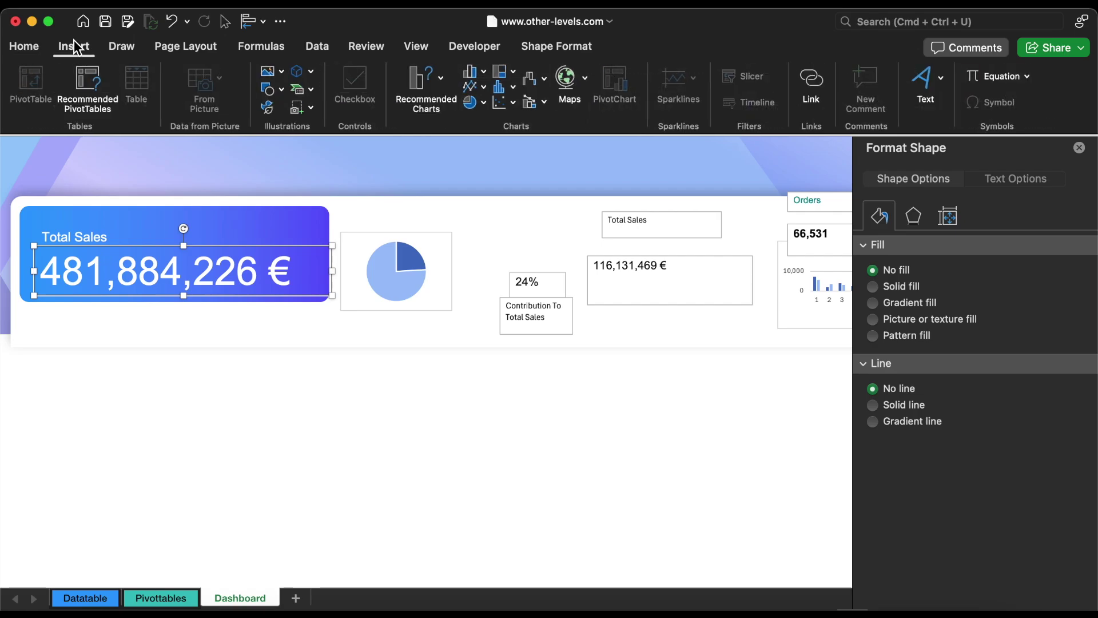
click(266, 108)
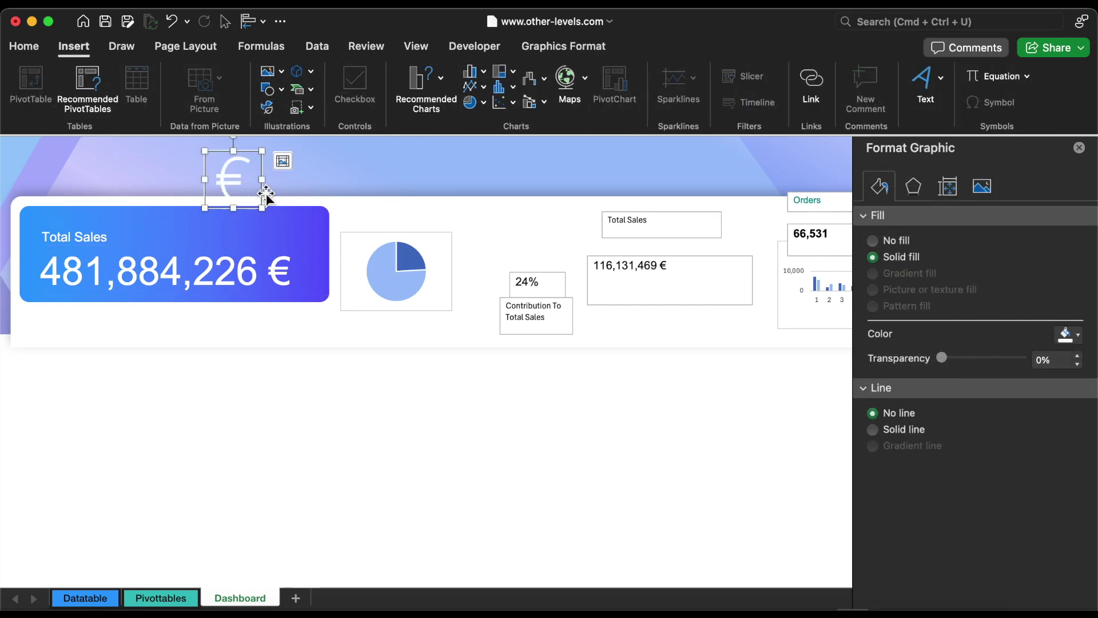
drag(257, 193, 61, 257)
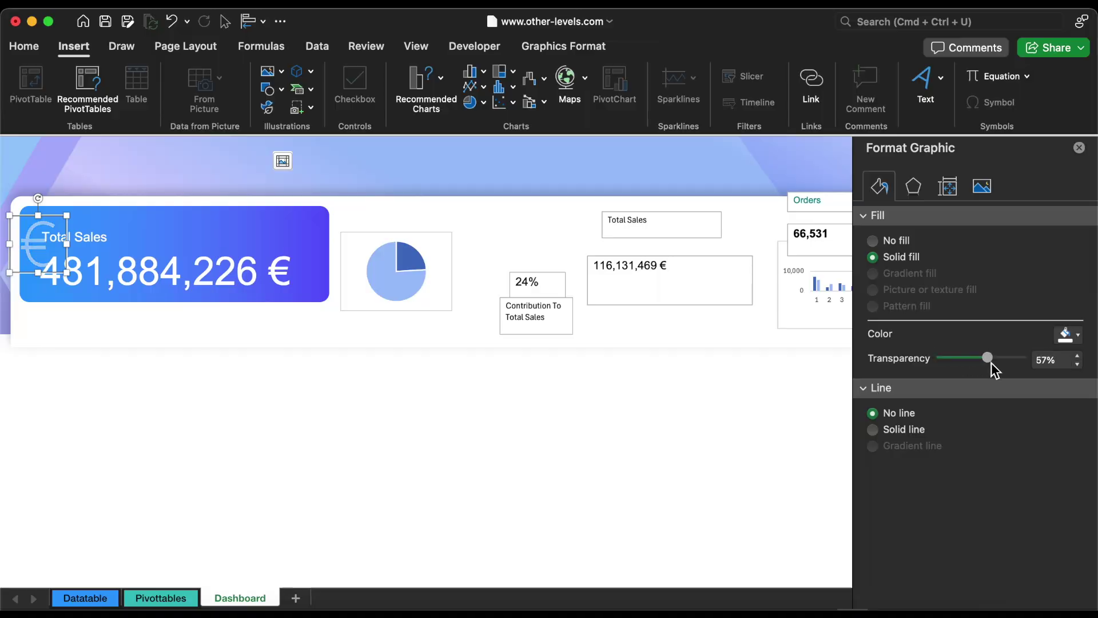
drag(1002, 366, 1015, 366)
- Duplicate the gradient card beside the original and stretch the copy across the pie chart, text boxes and column chart
click(64, 212)
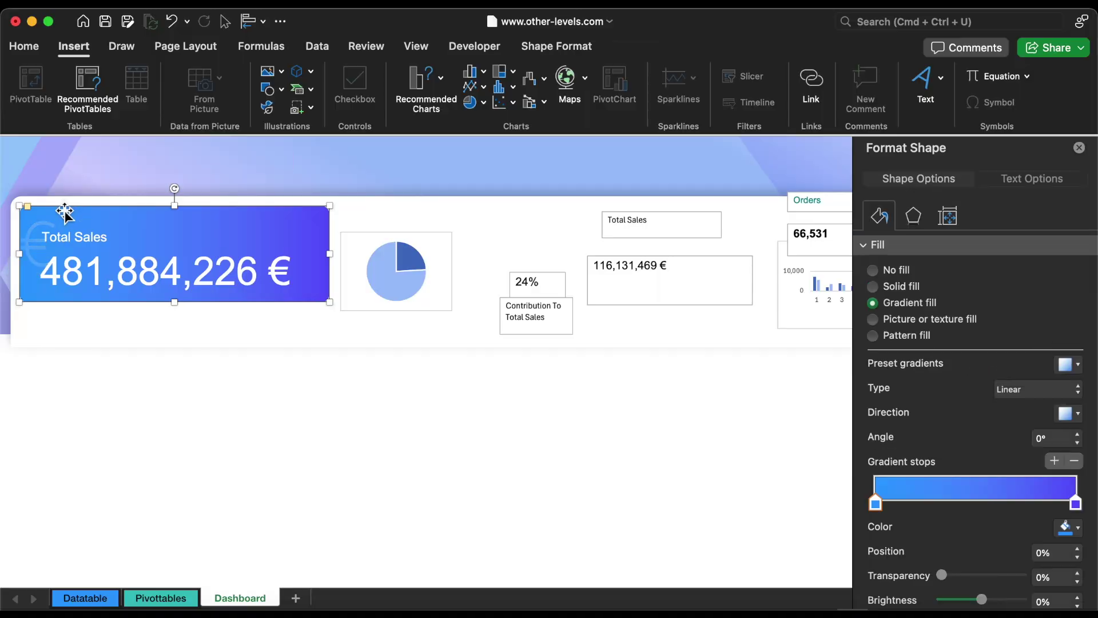
drag(64, 211, 383, 216)
scroll(383, 217, right, 5)
drag(355, 255, 783, 302)
- Remove the wide rectangle's fill and give it a solid purple outline thinner than 1.5 pt
click(896, 269)
click(903, 403)
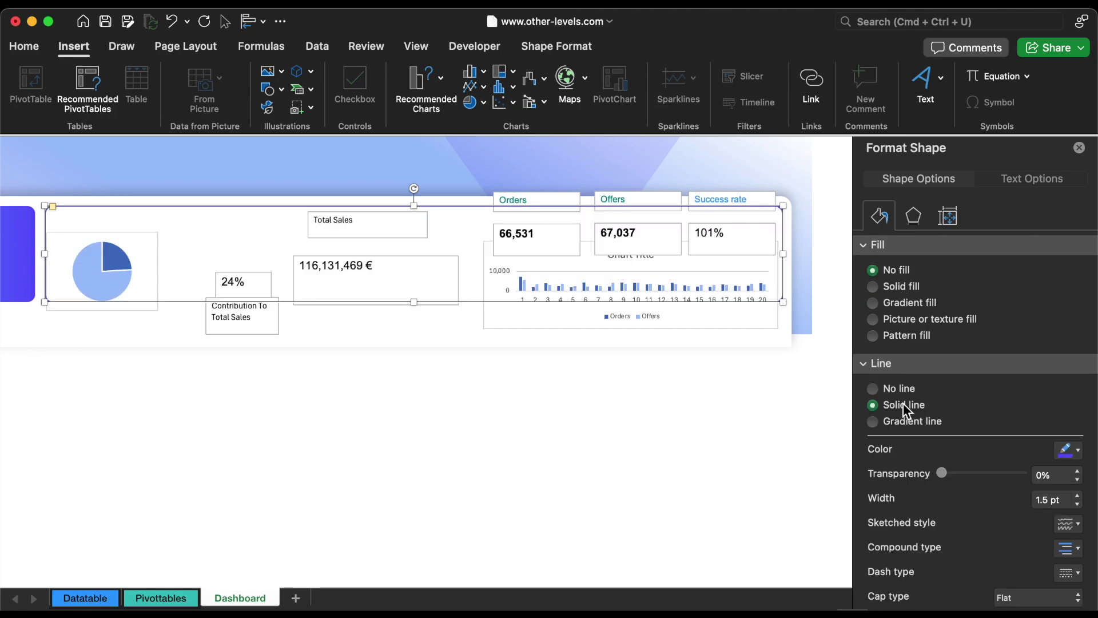
scroll(904, 403, down, 3)
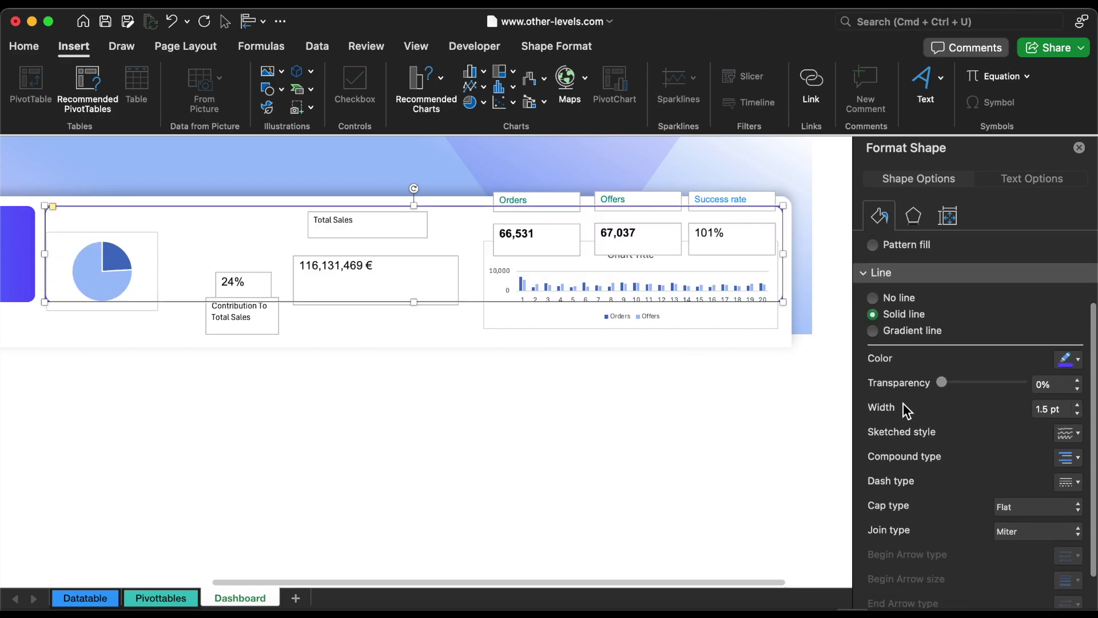
click(1078, 413)
click(1077, 413)
click(1078, 413)
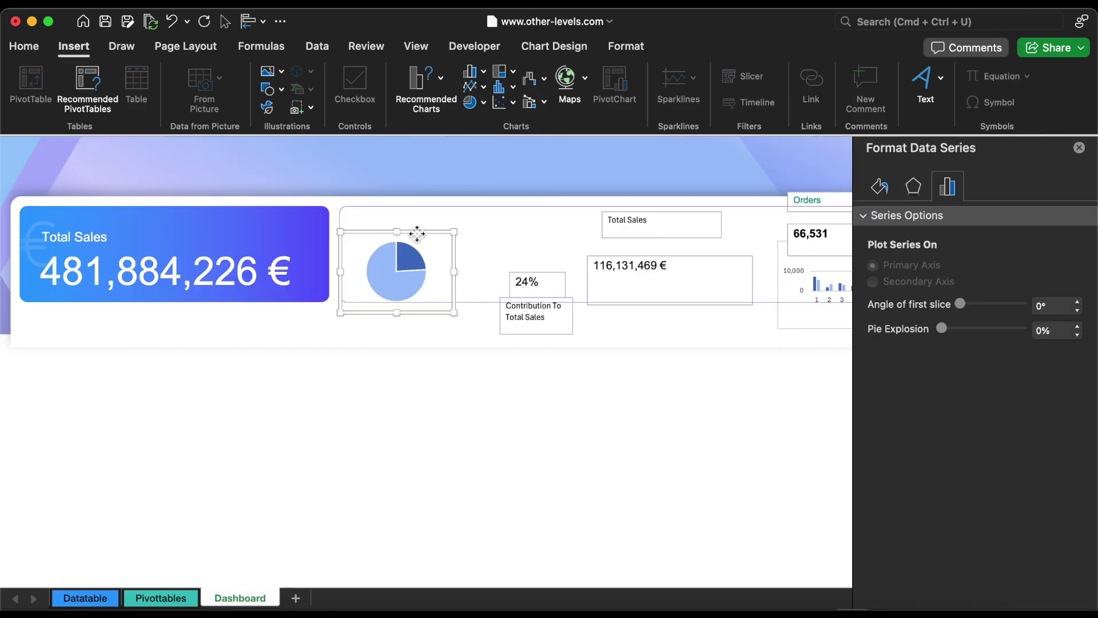
- Move and enlarge the pie chart inside the outlined frame and give all its slices a solid light grey fill
drag(416, 234, 410, 213)
drag(446, 291, 455, 300)
click(407, 280)
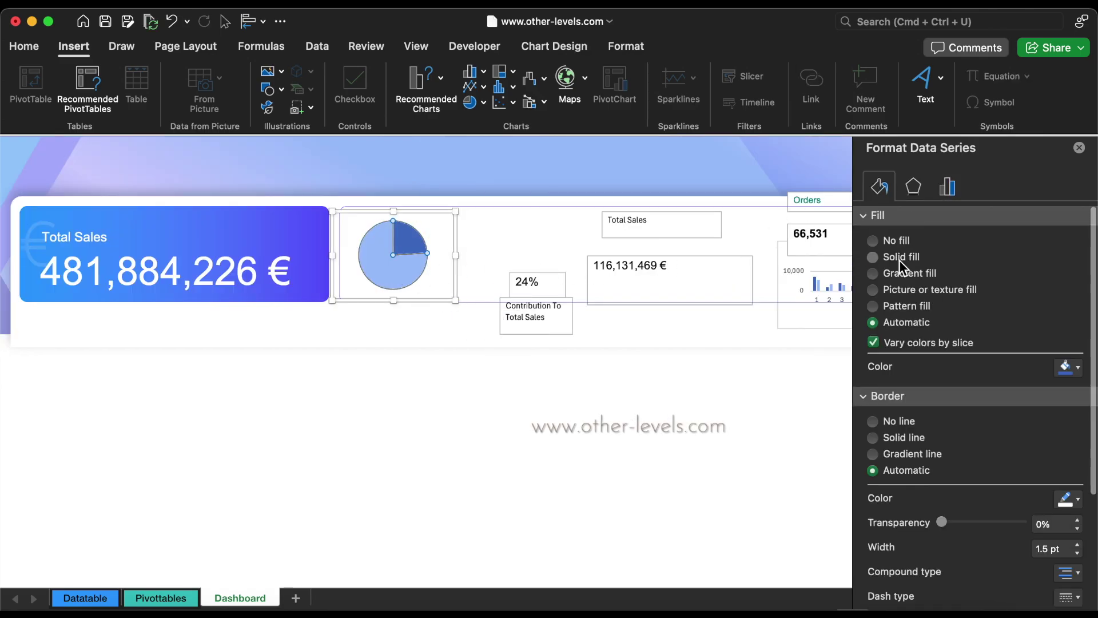
click(899, 258)
click(1065, 369)
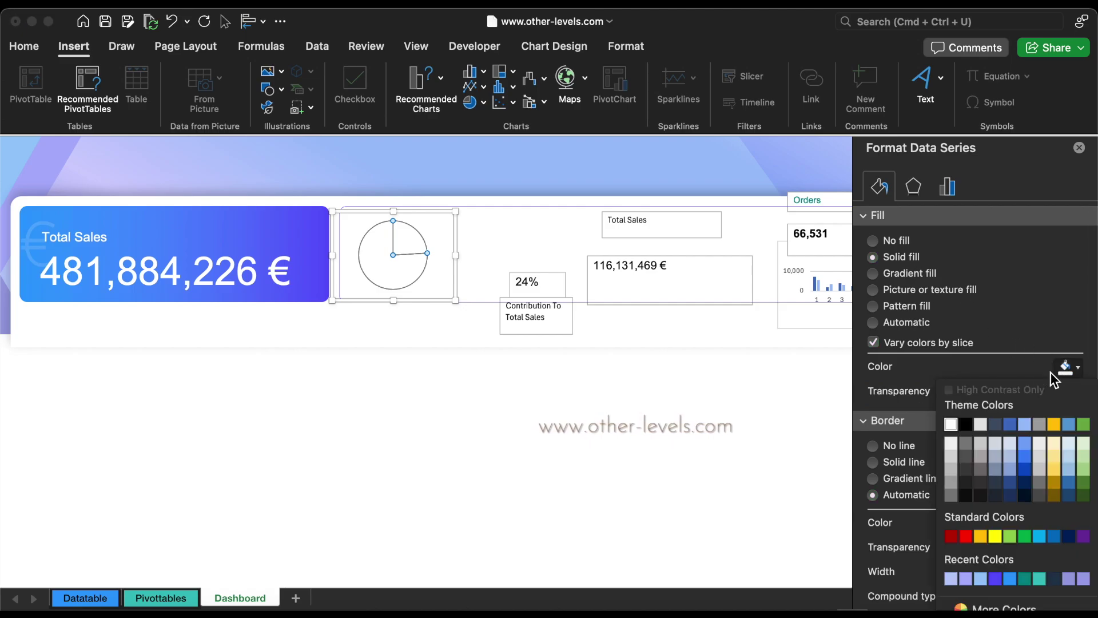
click(950, 442)
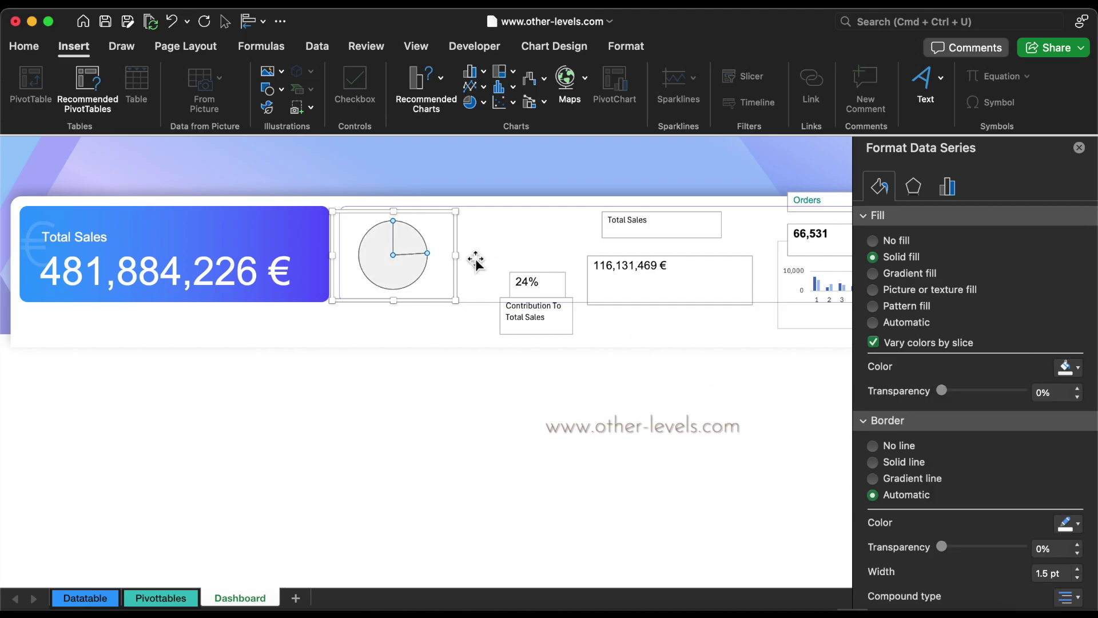
- Fill the pie chart's smaller slice with bright blue and set its point explosion to 2%
click(404, 242)
click(1065, 367)
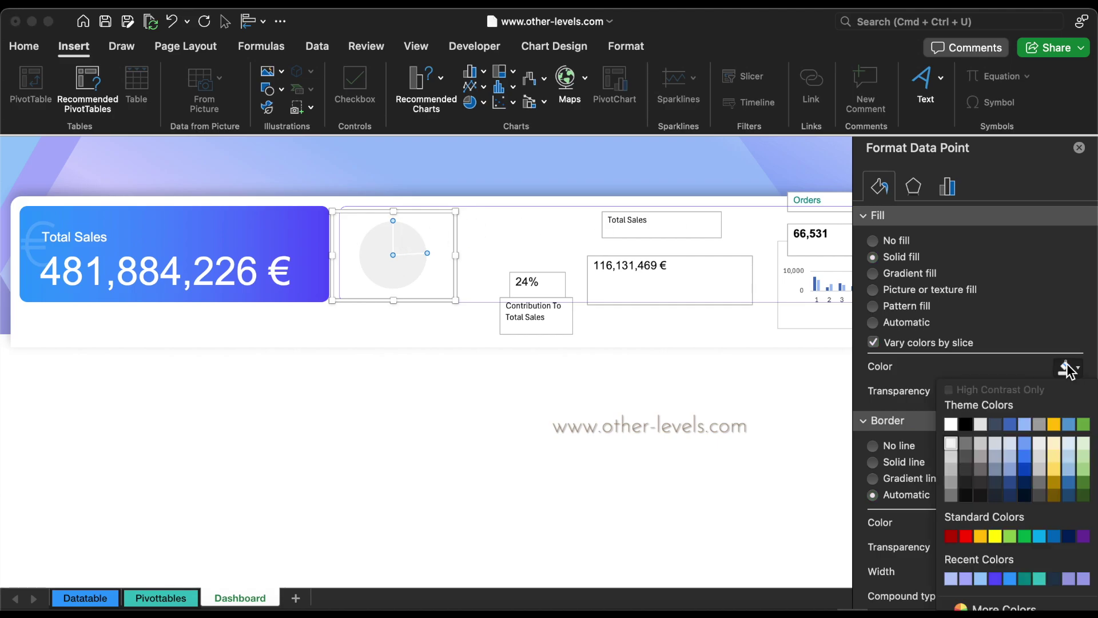
click(1011, 581)
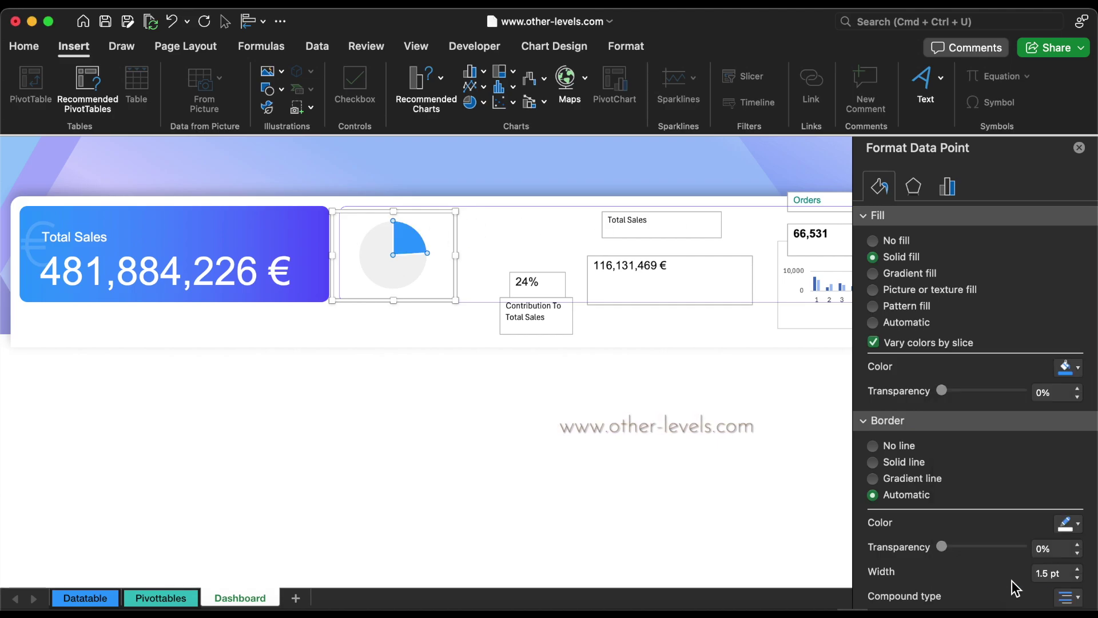
click(948, 186)
click(1077, 327)
click(1077, 327)
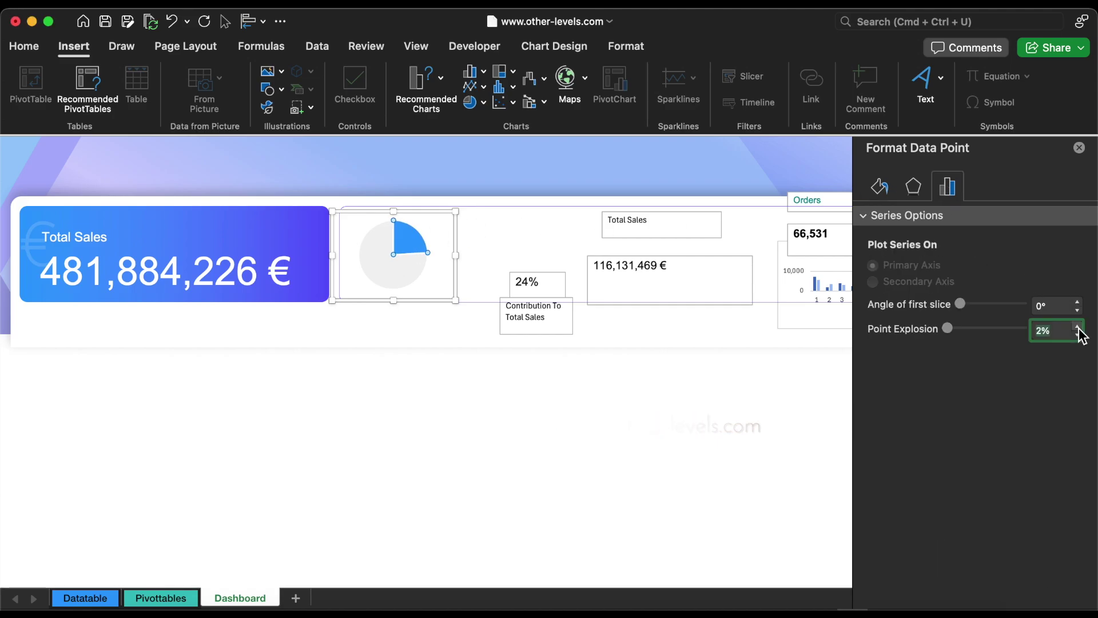
- Move the Contribution To Total Sales text box with its percentage onto the pie chart and set the font to Arial
drag(551, 301, 417, 263)
click(24, 46)
click(203, 76)
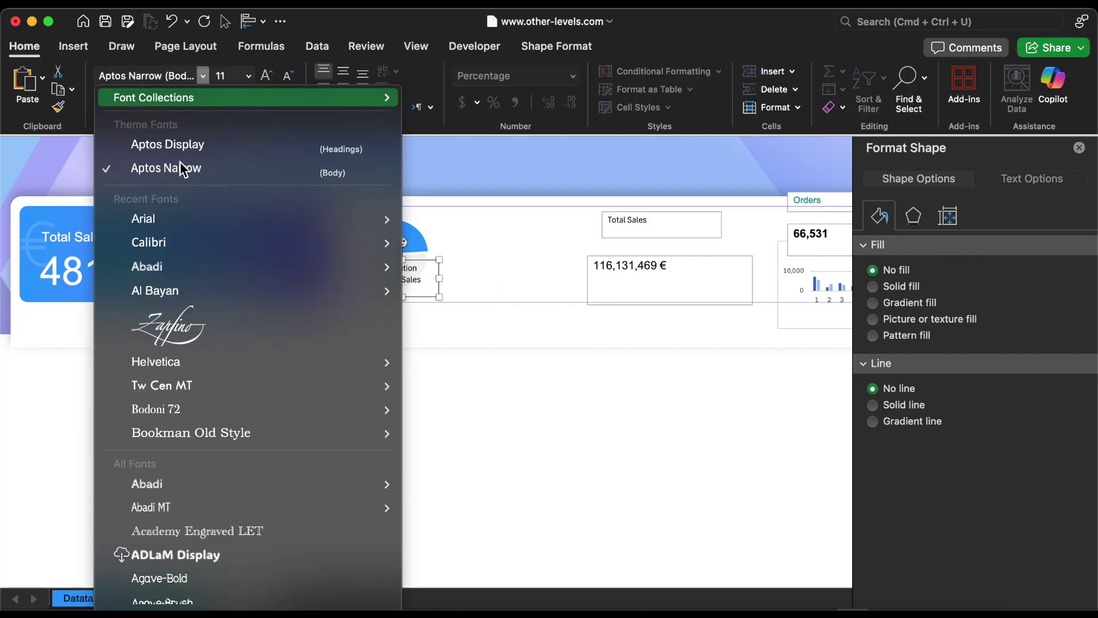
click(165, 221)
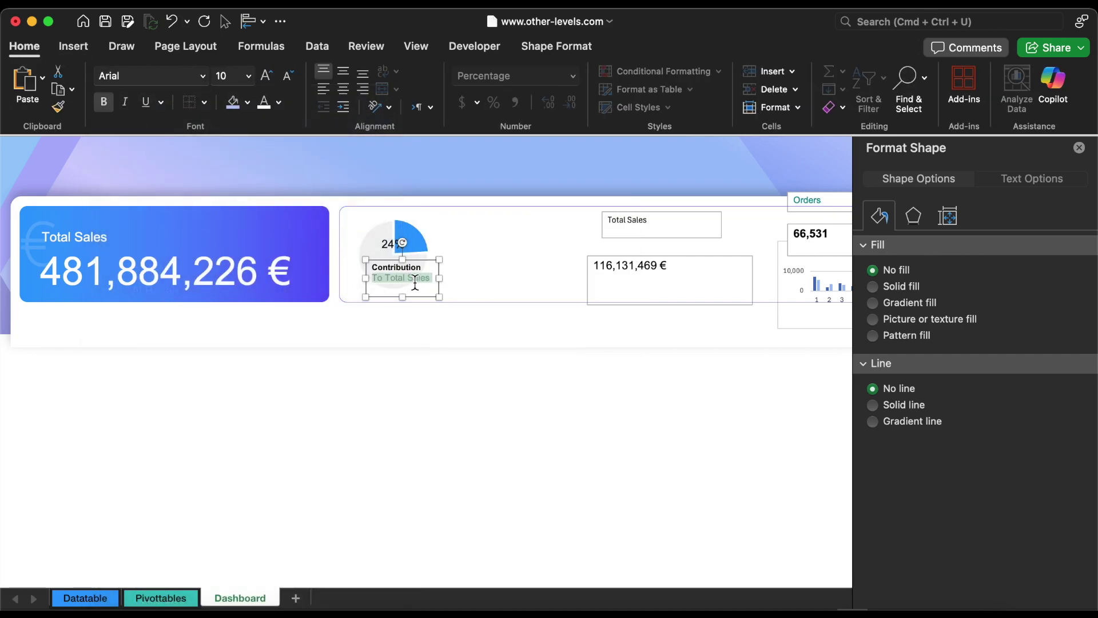
- Reduce the font size of To Total Sales, colour the contribution text grey and shift its text box slightly over the pie chart
click(284, 80)
click(279, 102)
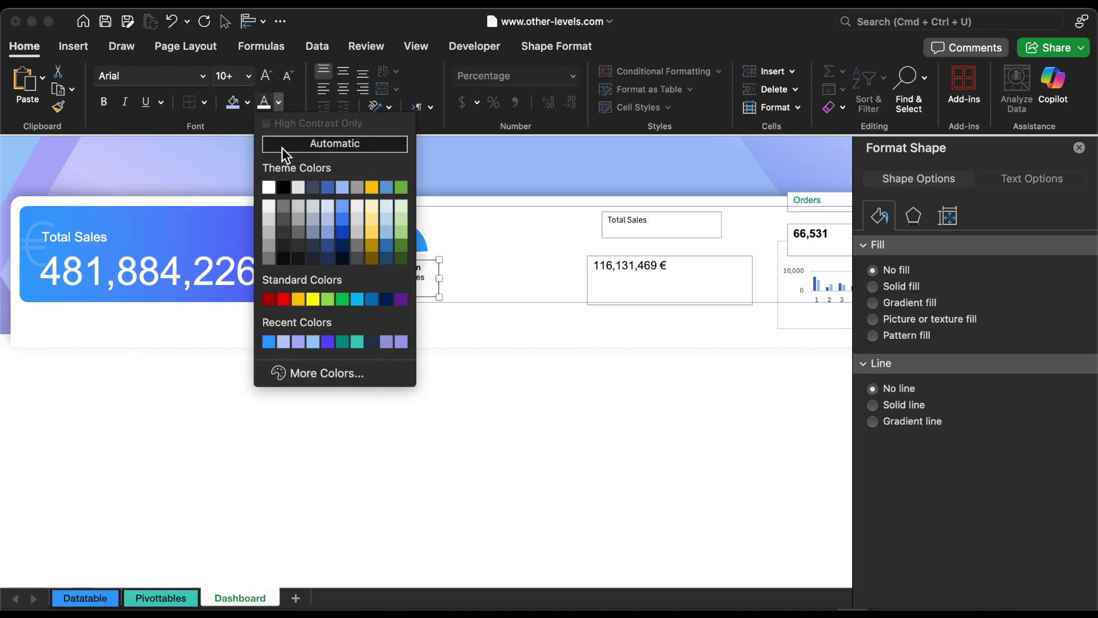
click(270, 255)
drag(441, 274, 447, 279)
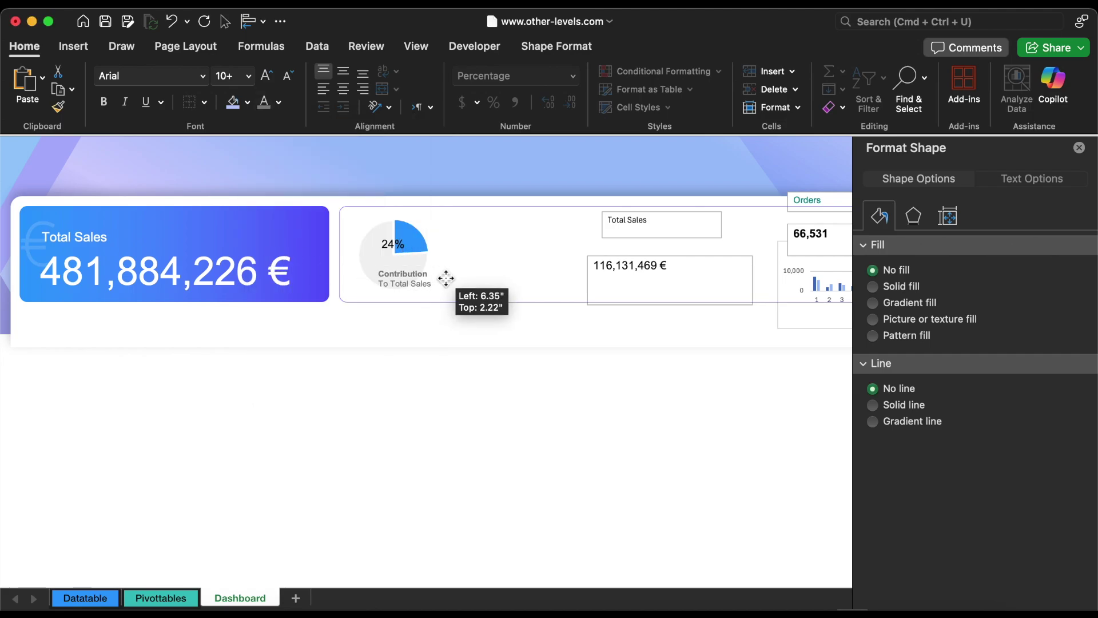
- Format the 24% label as size 20, bold and bright blue, and move it to the pie chart's lower-left part
click(266, 81)
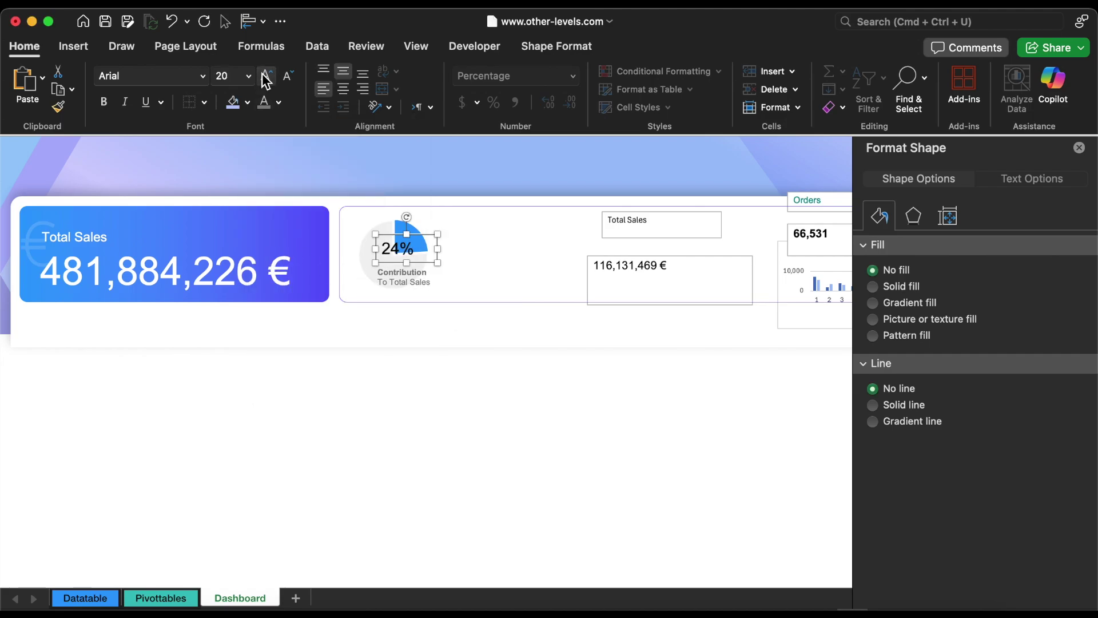
click(105, 103)
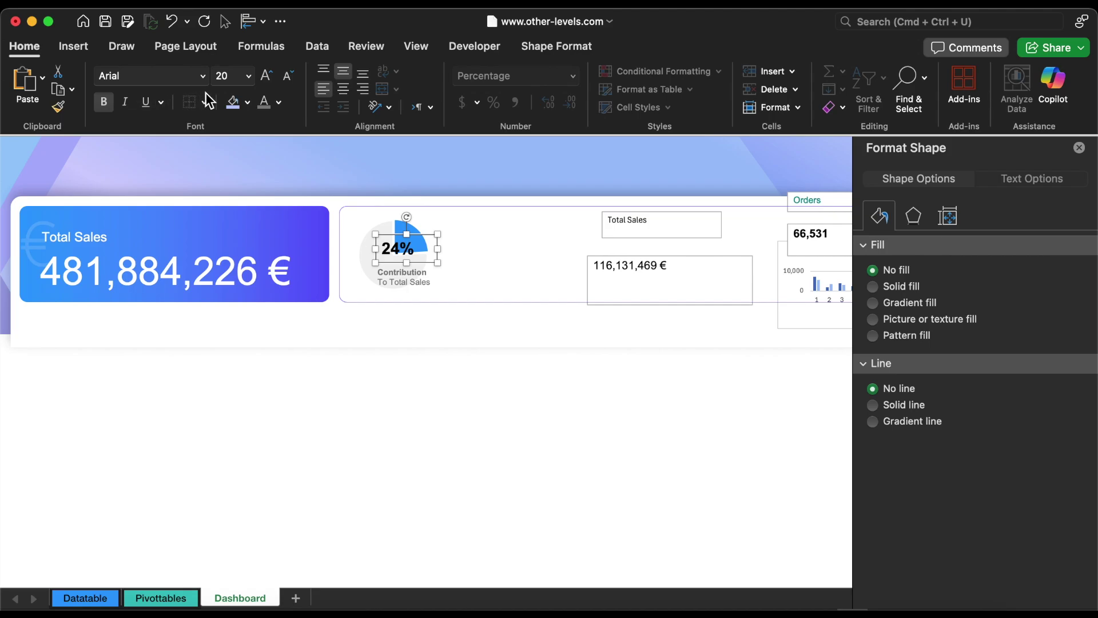
click(279, 104)
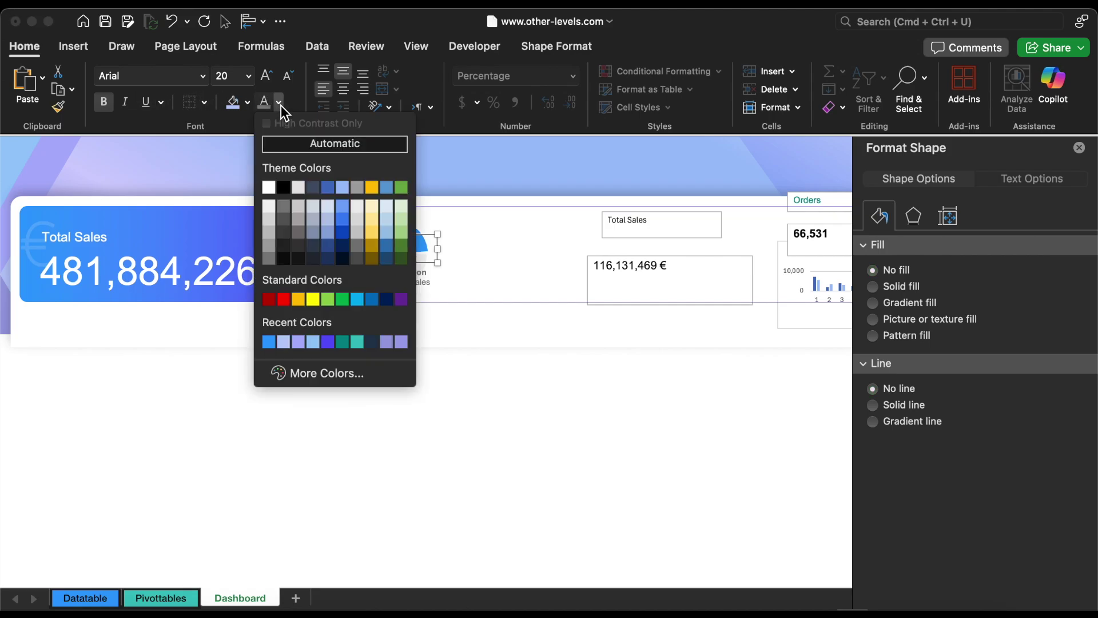
click(283, 342)
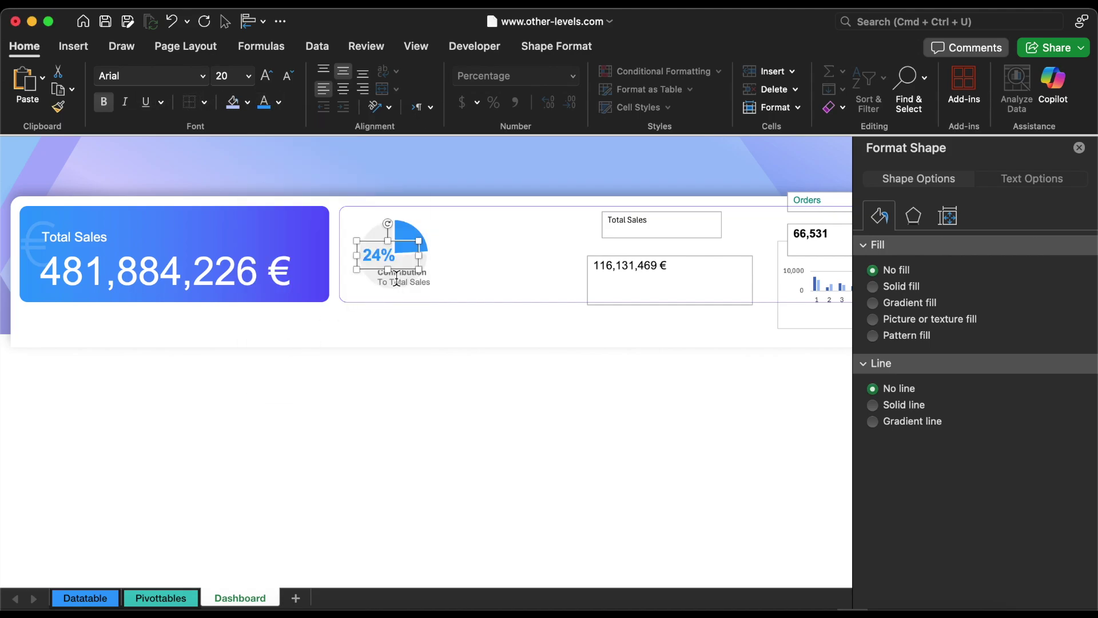
- Enlarge the word Contribution, move its text box directly under the 24% label and nudge the percentage down slightly
click(417, 279)
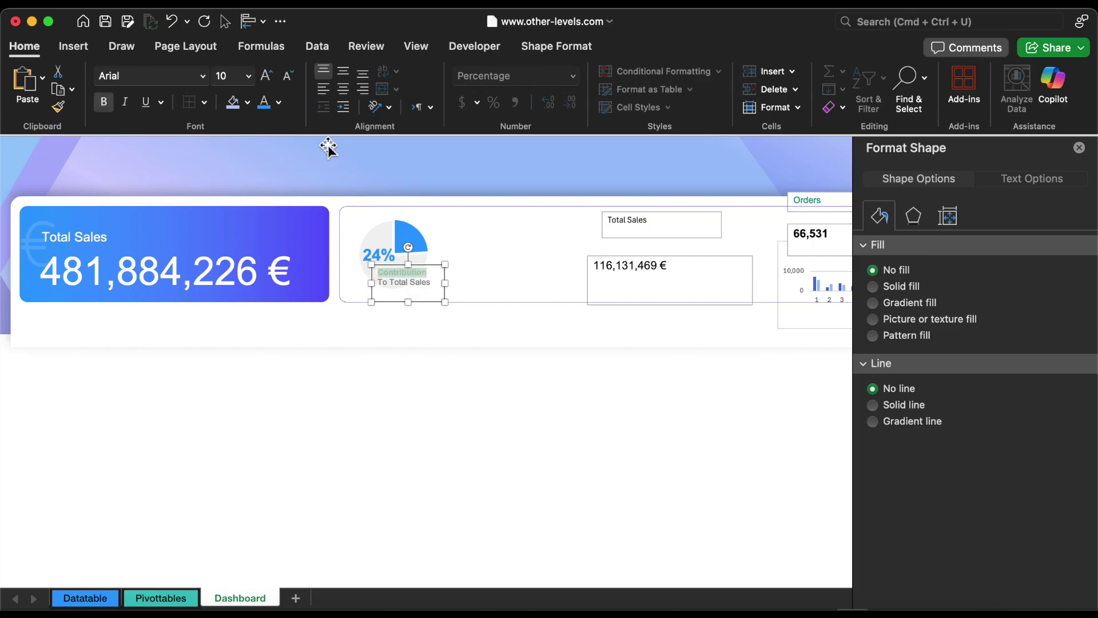
click(266, 76)
drag(446, 294, 433, 291)
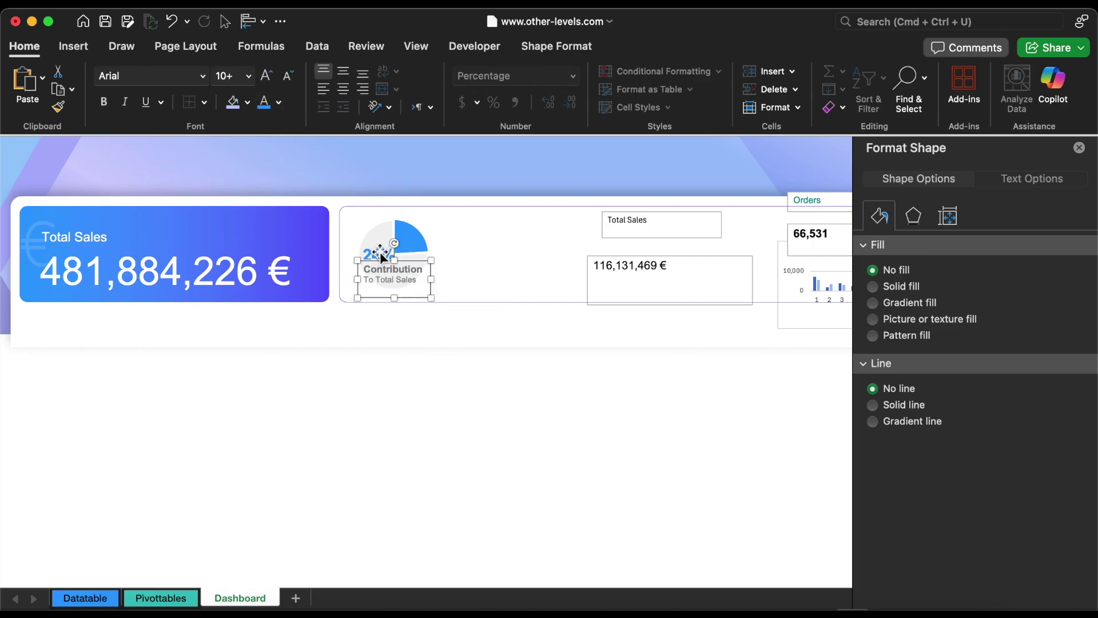
shift+click(380, 256)
key(Down)
key(Down)
key(Down)
key(Down)
- Move the Total Sales label and its value beside the pie chart, set them to Arial without outlines and colour the label grey
click(706, 231)
shift+click(722, 259)
drag(721, 260, 600, 276)
click(202, 76)
click(175, 218)
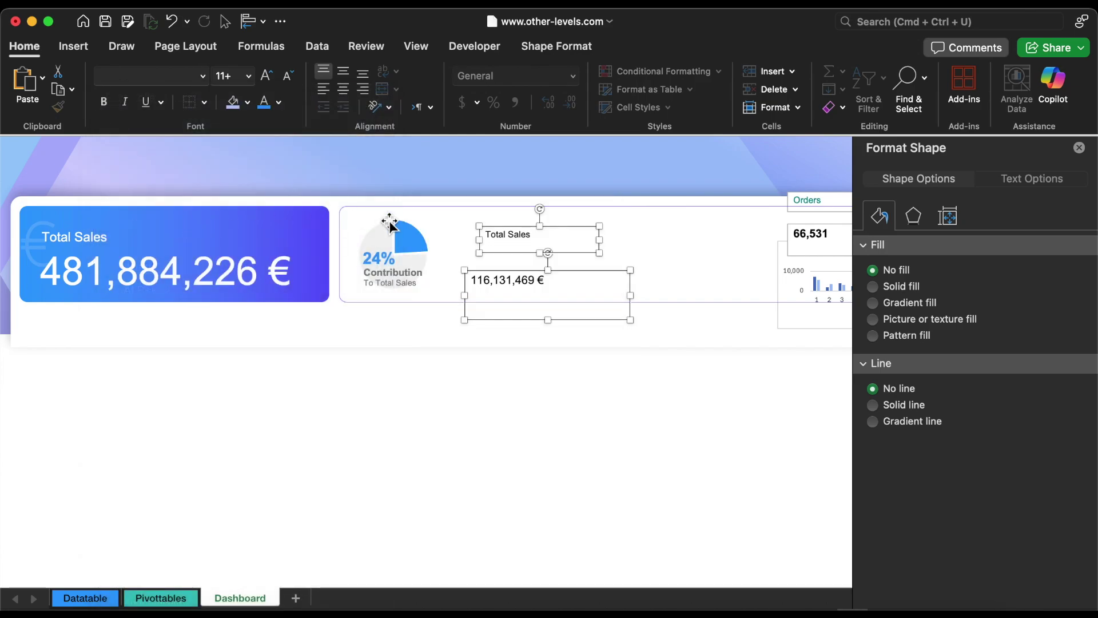
click(279, 103)
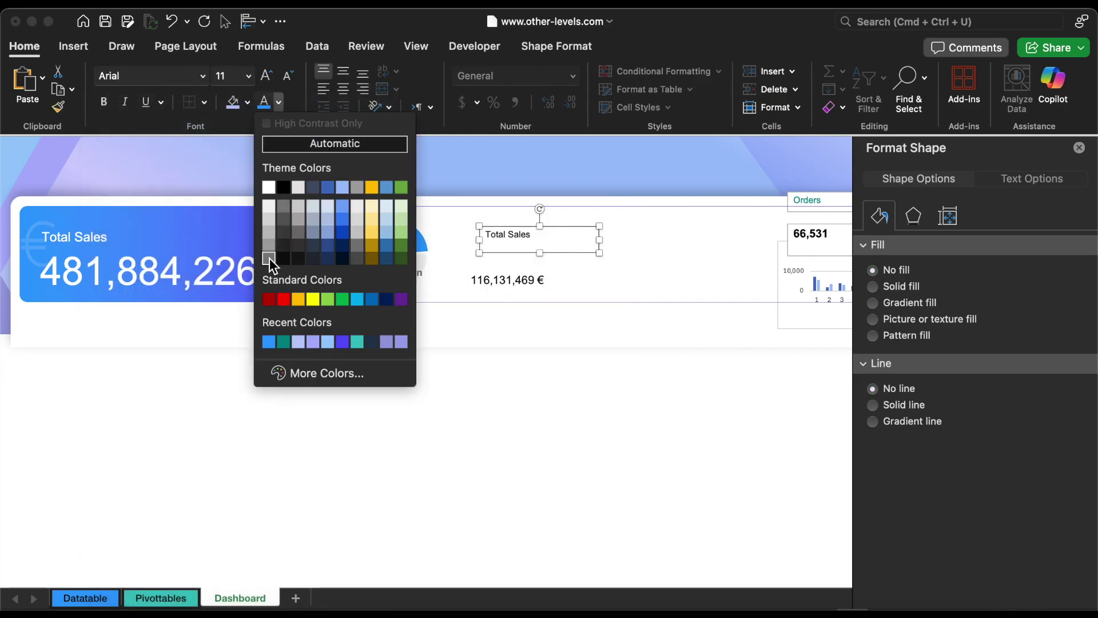
click(270, 259)
- Widen the sales value's text box beside the pie chart and set its text to size 40 in blue-violet
click(517, 281)
drag(633, 295, 726, 290)
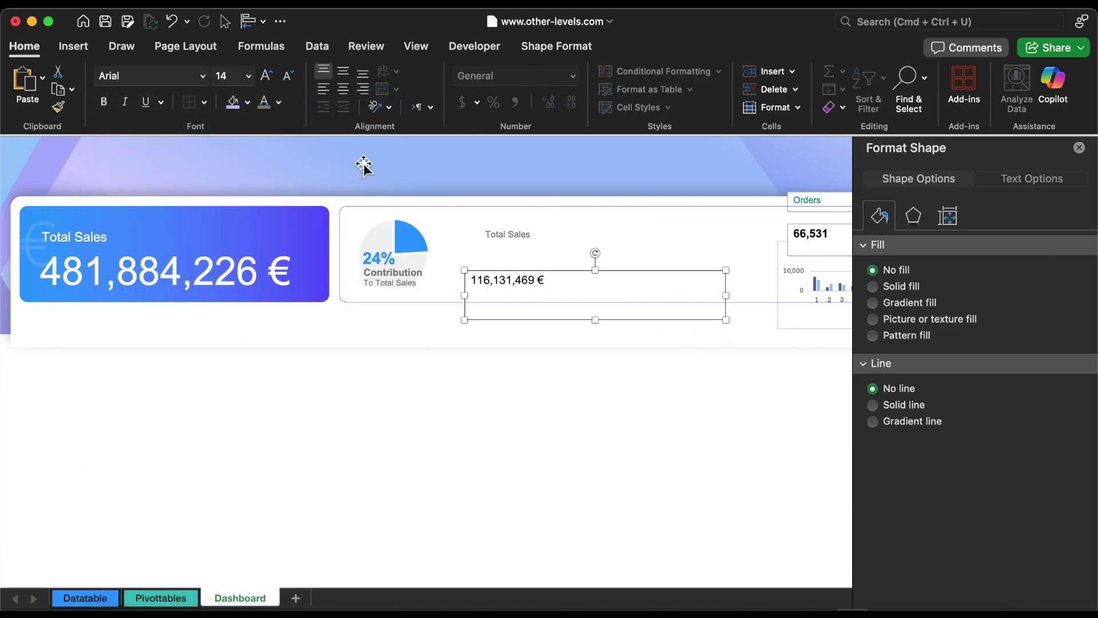
click(248, 77)
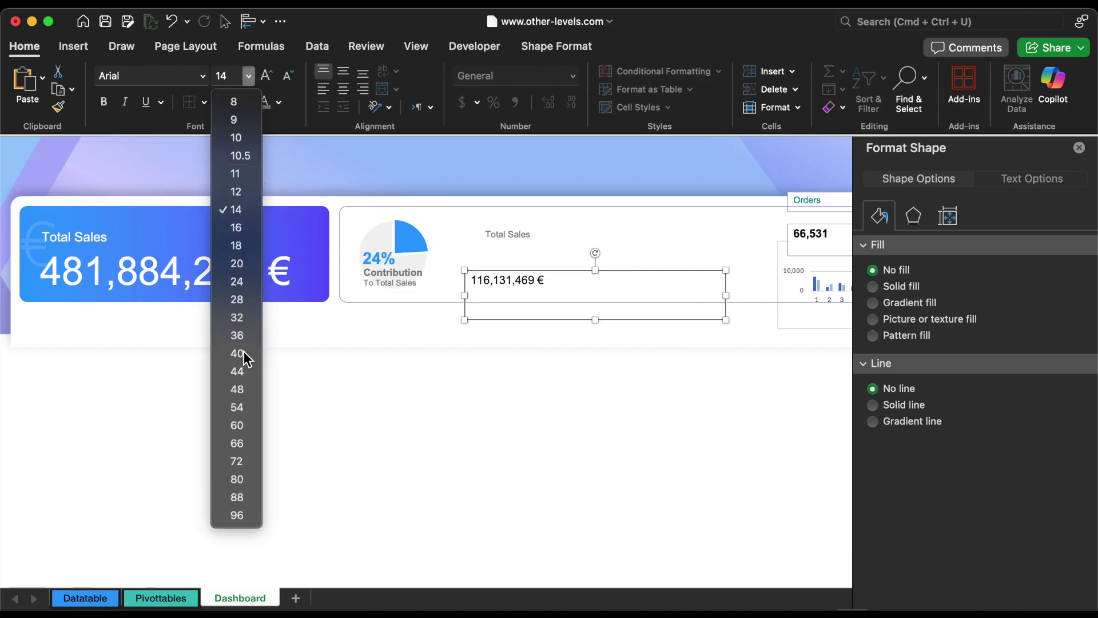
click(237, 353)
click(278, 103)
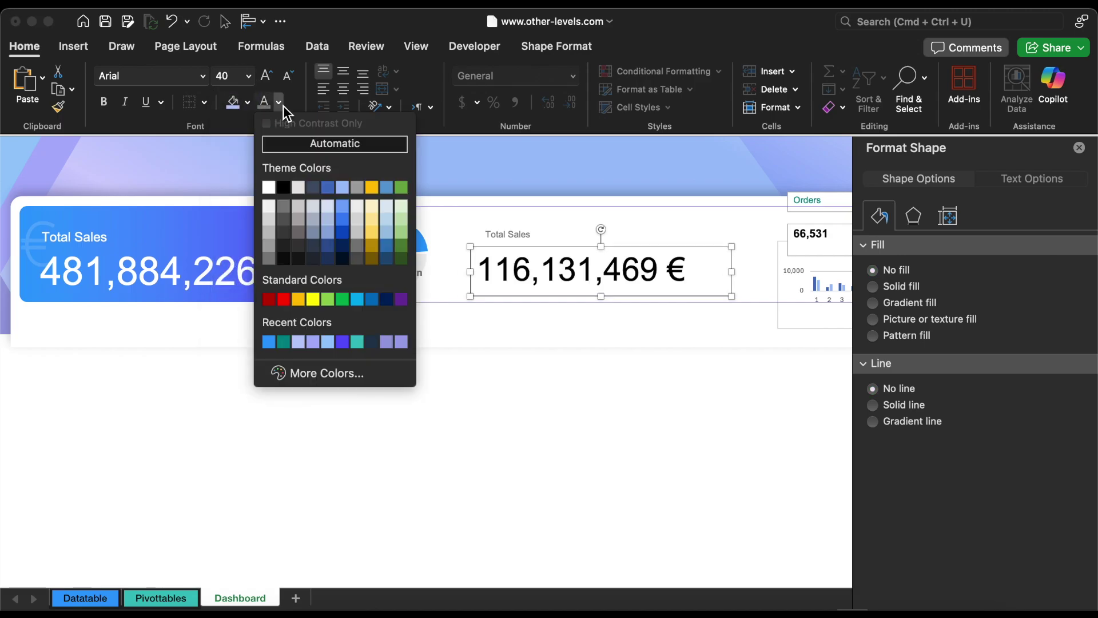
click(342, 342)
- Delete the title of the Orders and Offers column chart
click(935, 321)
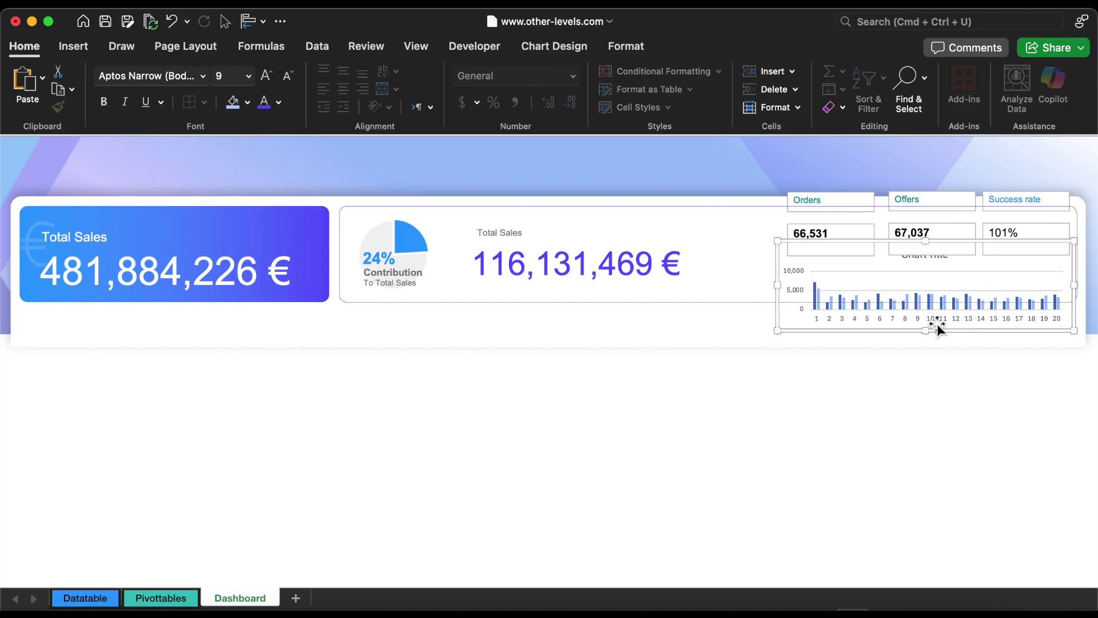
click(924, 257)
key(Delete)
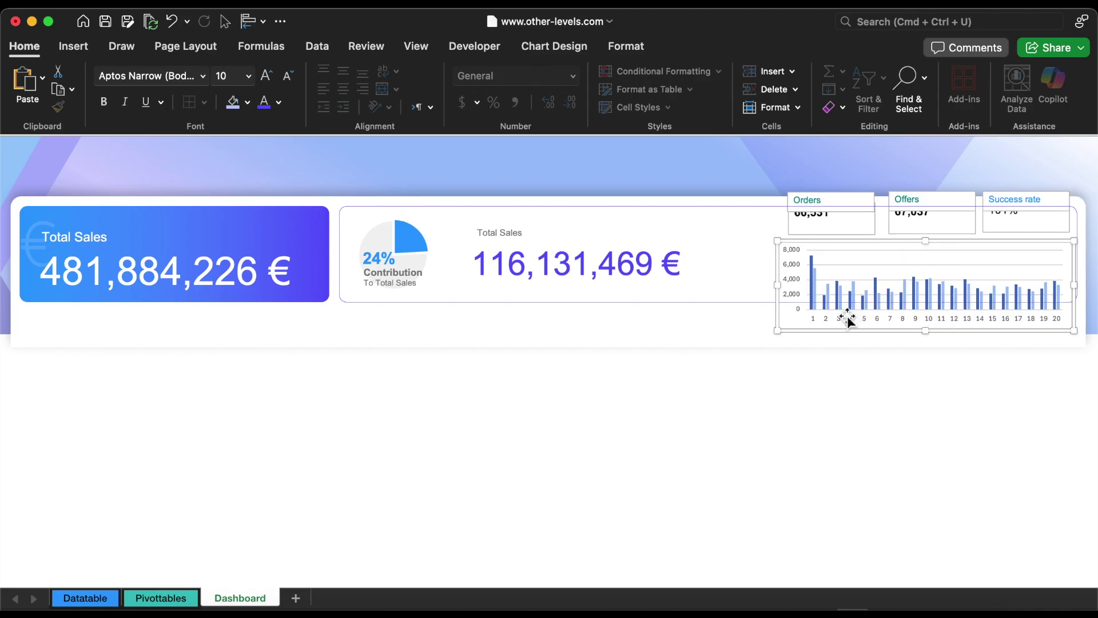
- Format the column chart's horizontal axis labels in bold Arial with a very dark grey font colour
click(207, 76)
click(256, 163)
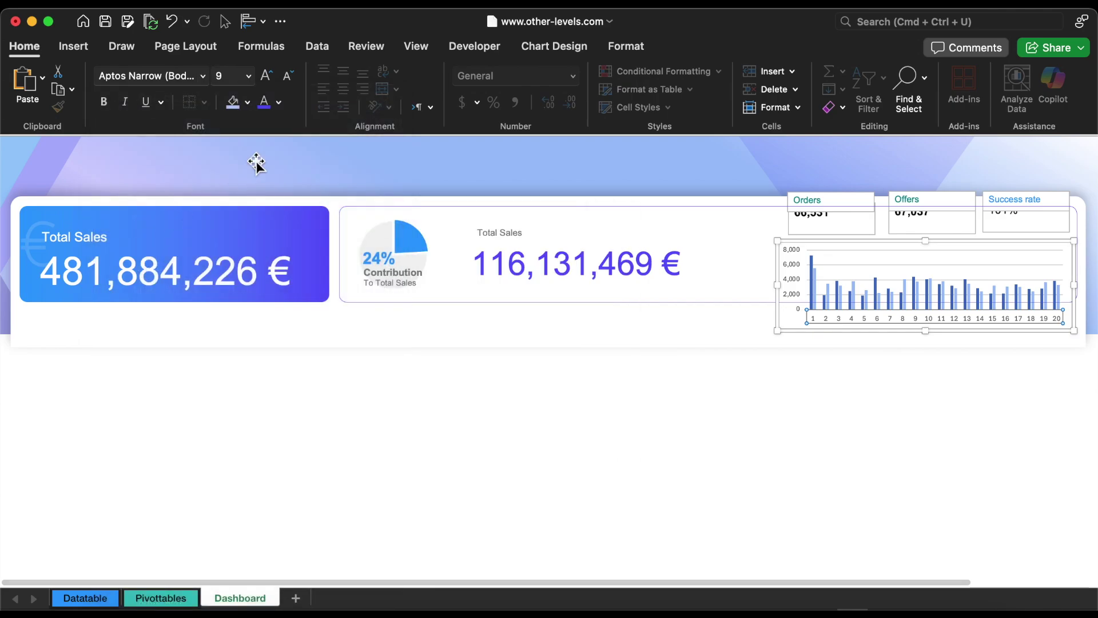
click(279, 102)
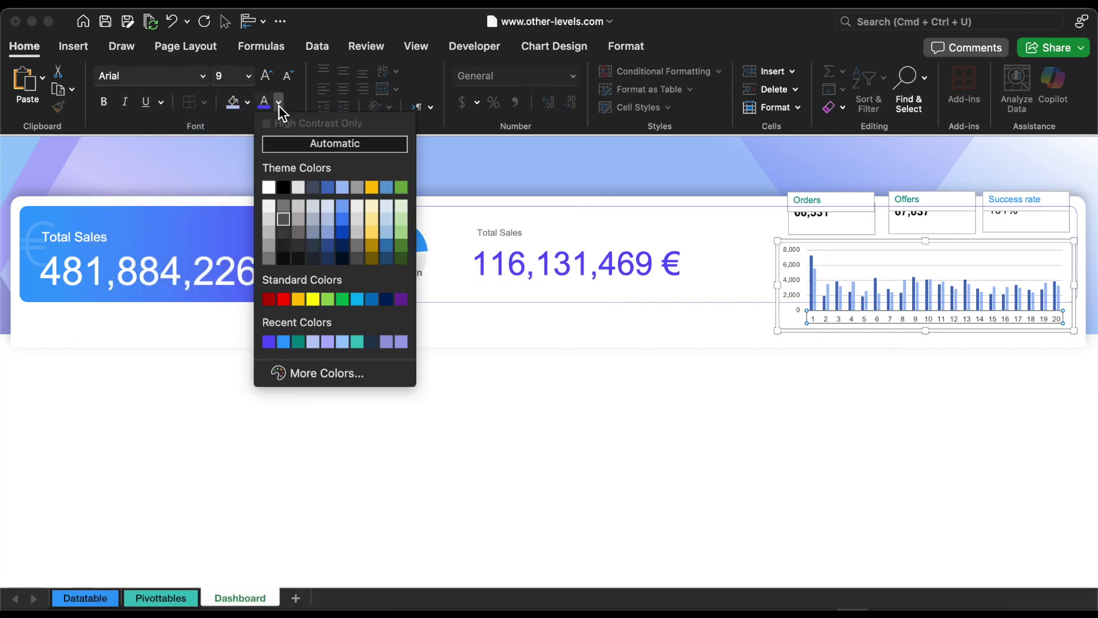
click(283, 232)
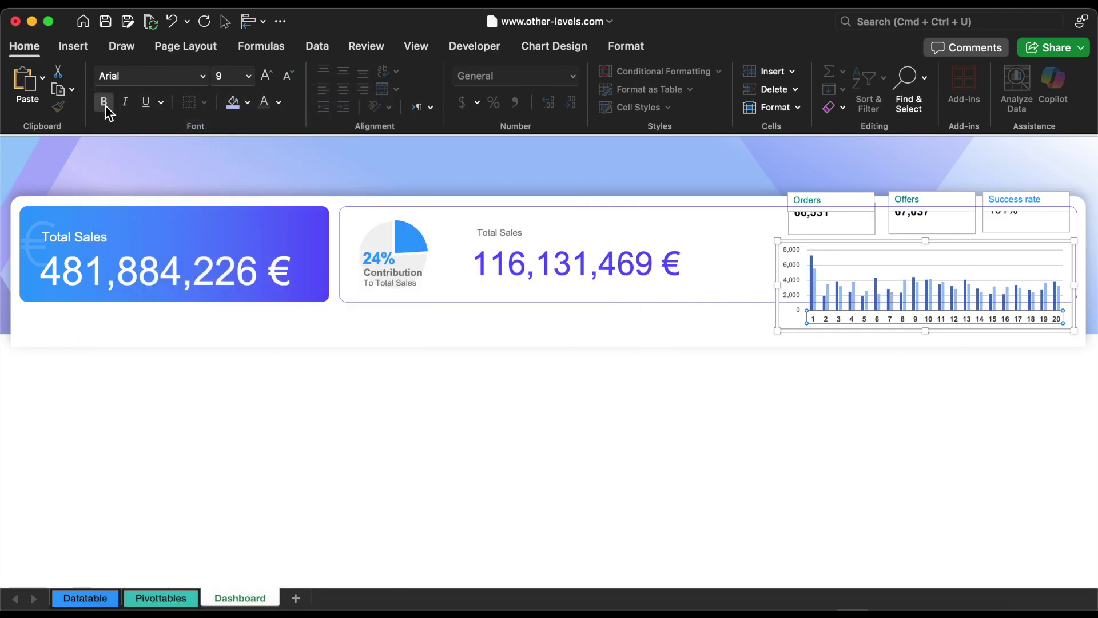
- Set the column chart's vertical axis labels to Arial with a medium grey font colour
click(796, 277)
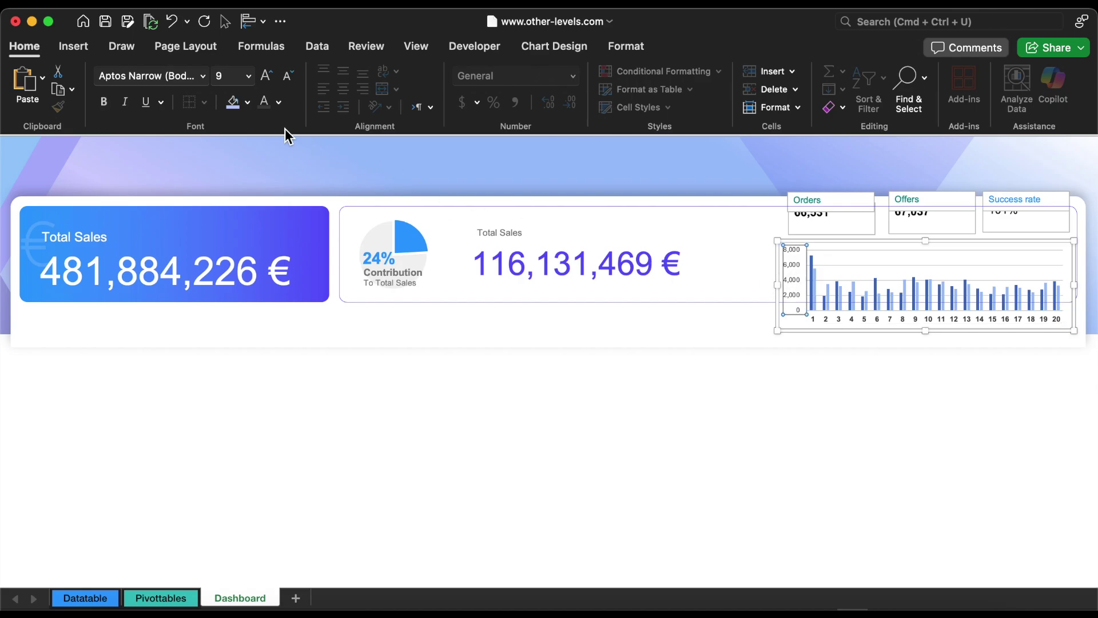
click(203, 75)
click(173, 216)
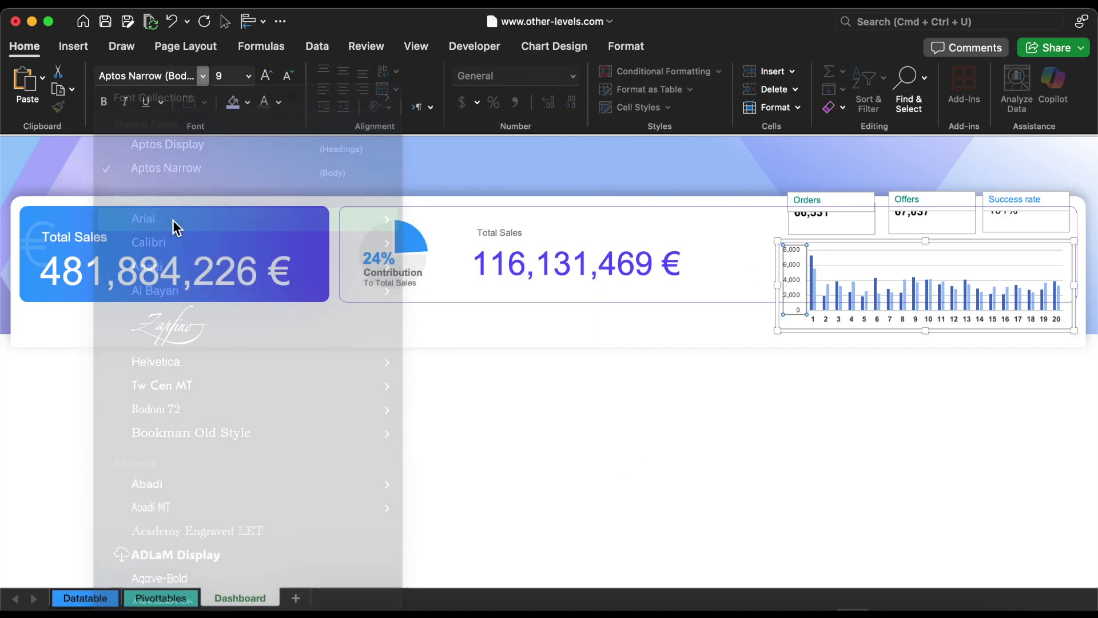
click(277, 105)
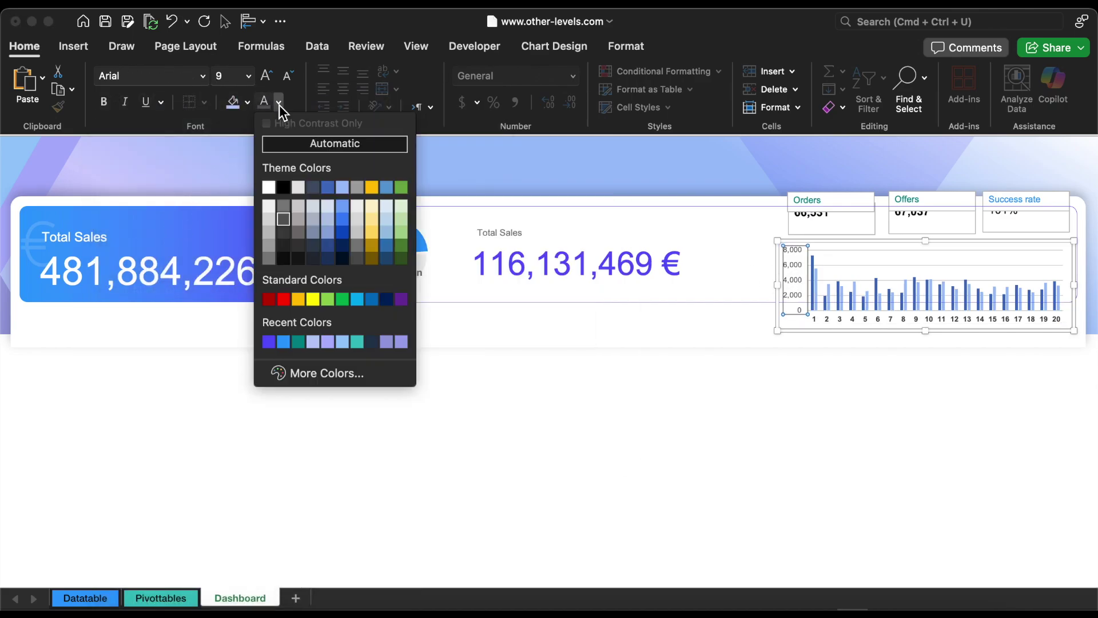
click(280, 206)
- Widen the column chart and move it up into the purple frame, then remove its outline and fill
drag(777, 285, 743, 285)
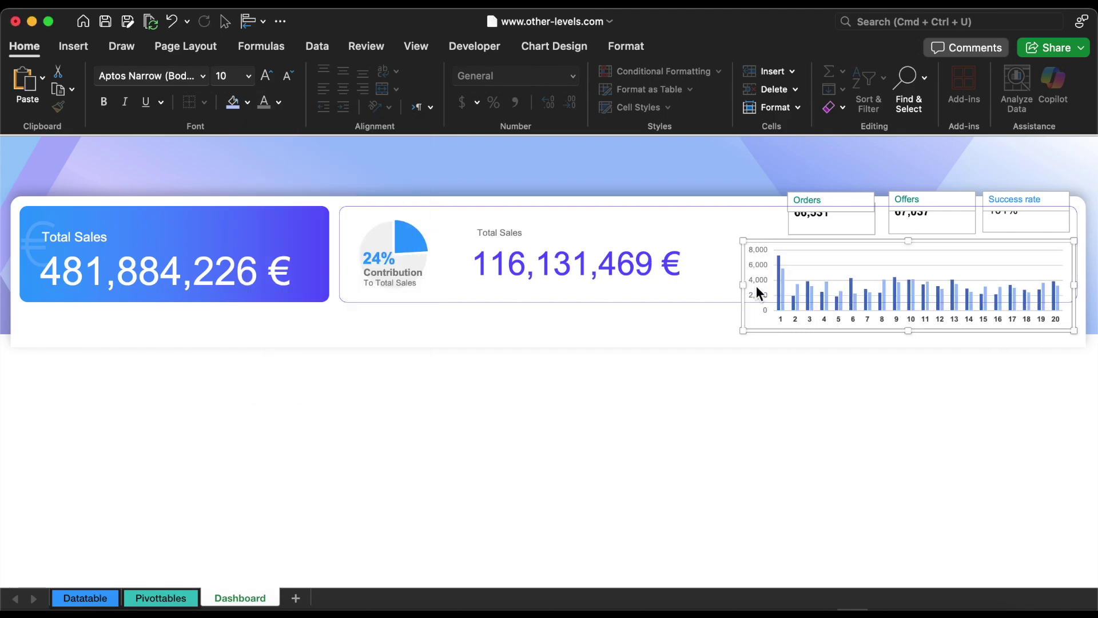
drag(926, 330, 927, 301)
click(629, 46)
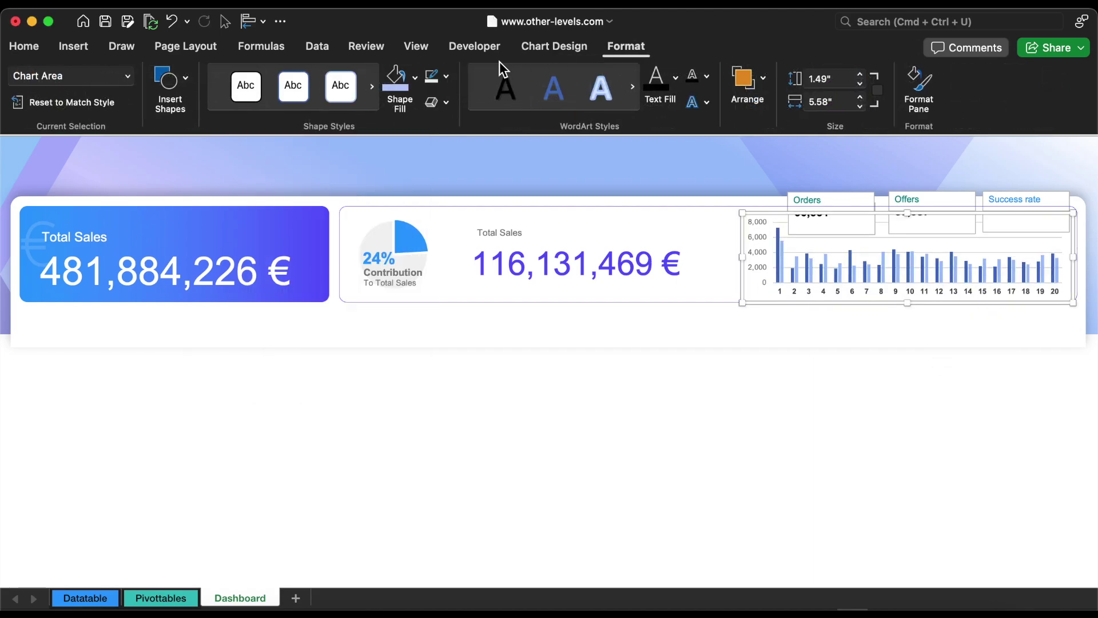
click(447, 80)
click(462, 139)
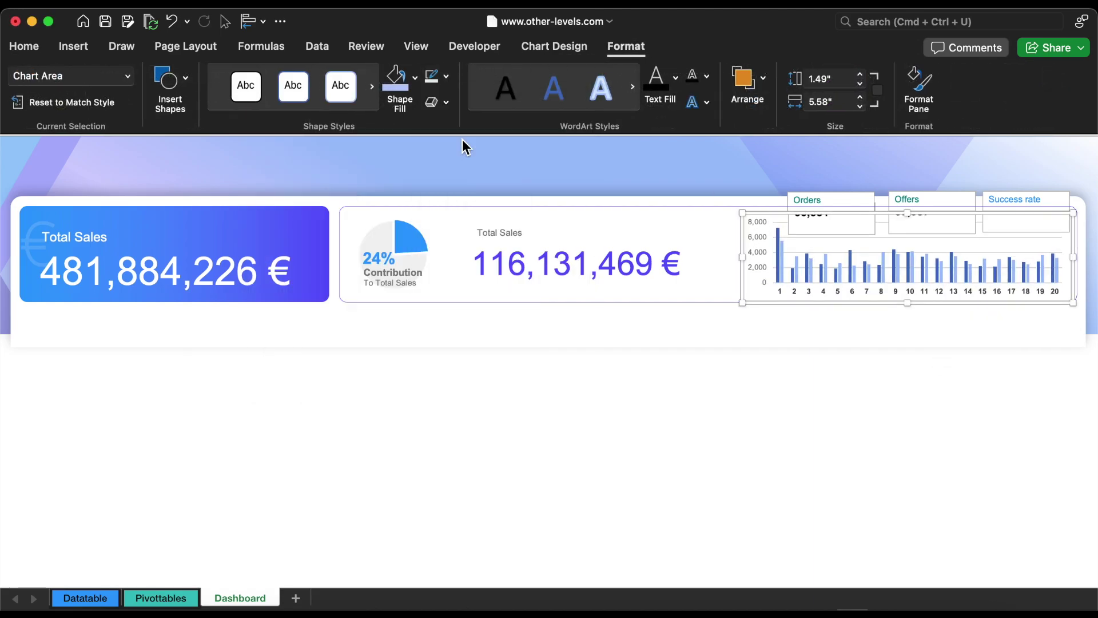
click(412, 87)
click(428, 147)
- Fill the column chart's Orders series with blue-violet and its Offers series with bright blue
click(781, 280)
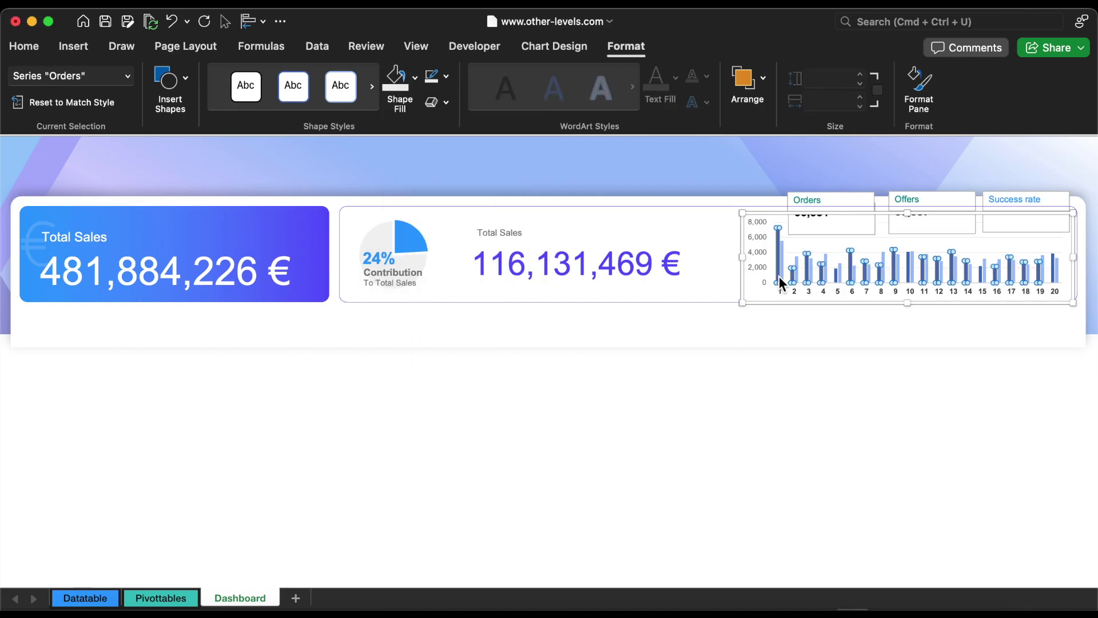
click(415, 80)
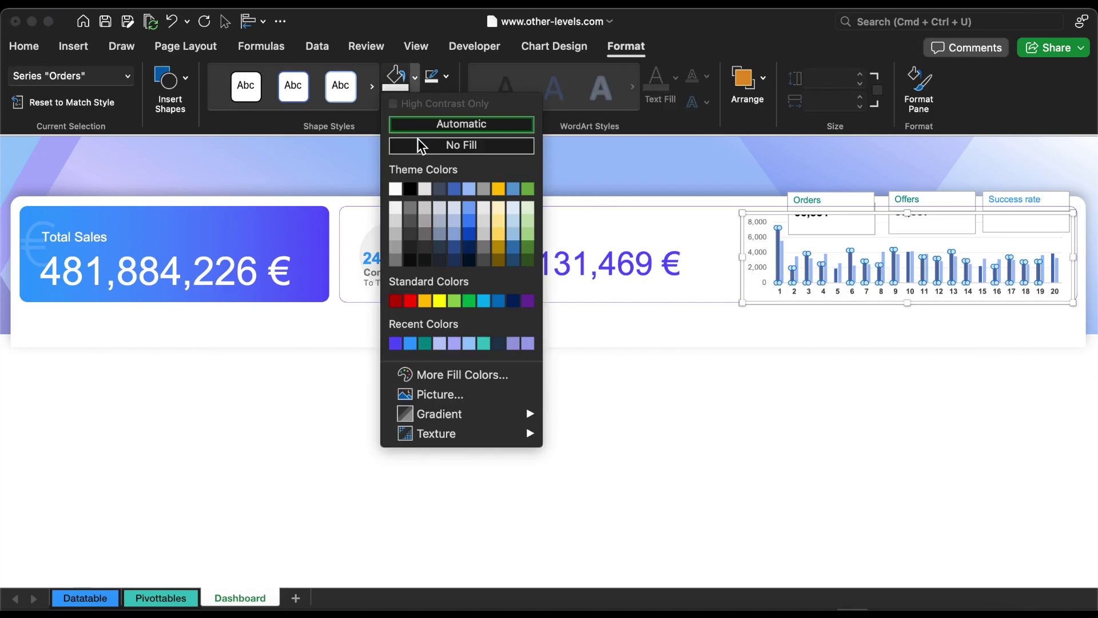
click(395, 343)
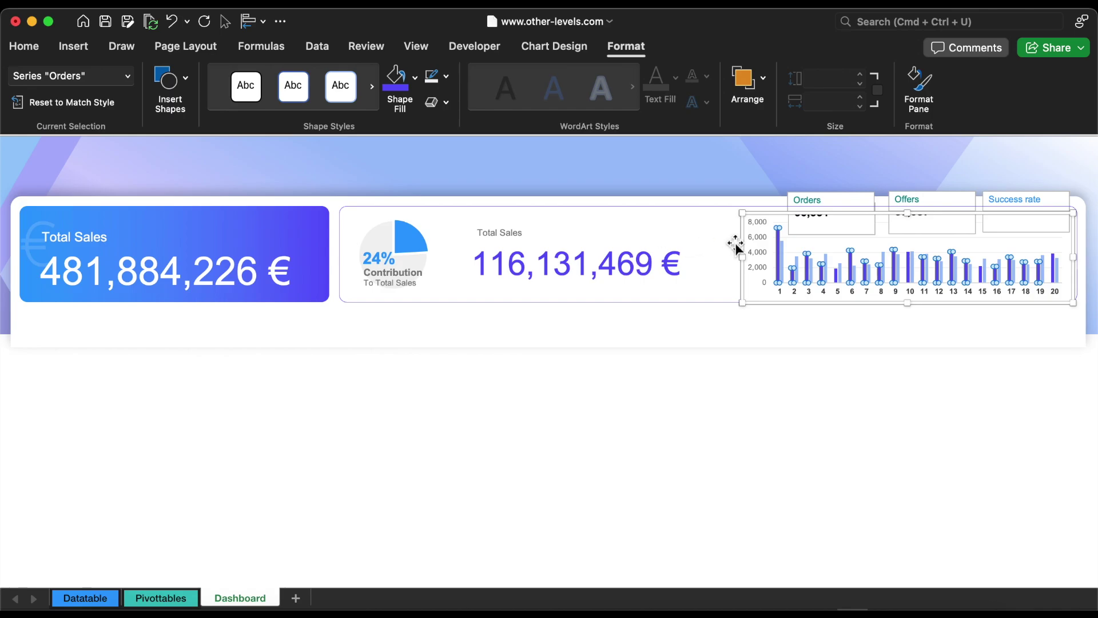
click(781, 249)
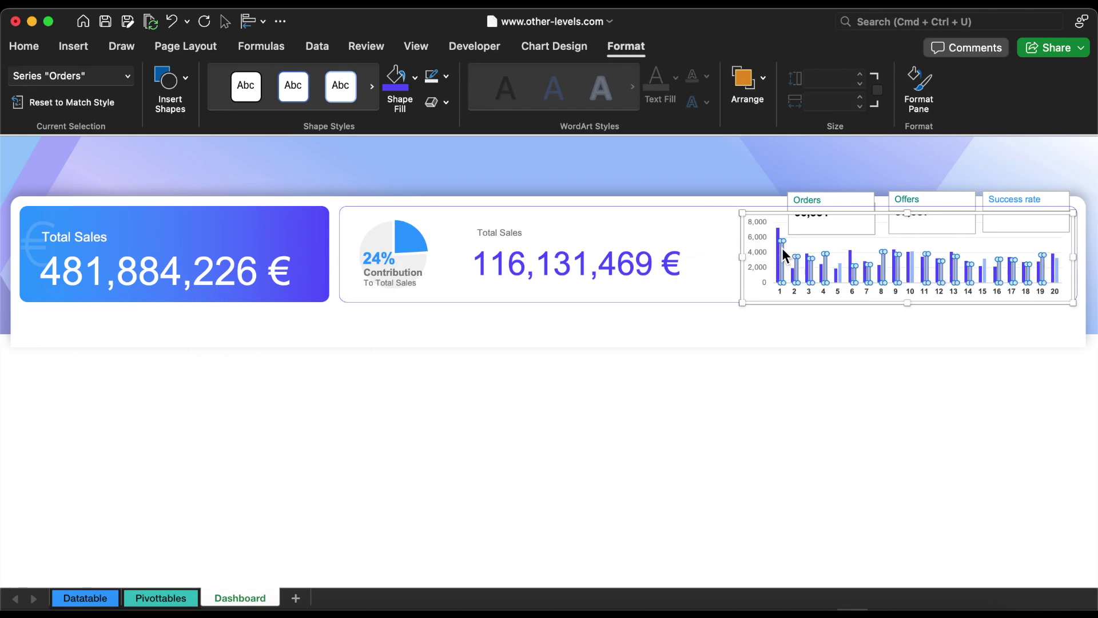
click(416, 80)
click(410, 346)
- Remove the fill from the Orders, Offers and Success rate labels and their value boxes
click(807, 199)
shift+click(900, 198)
shift+click(997, 200)
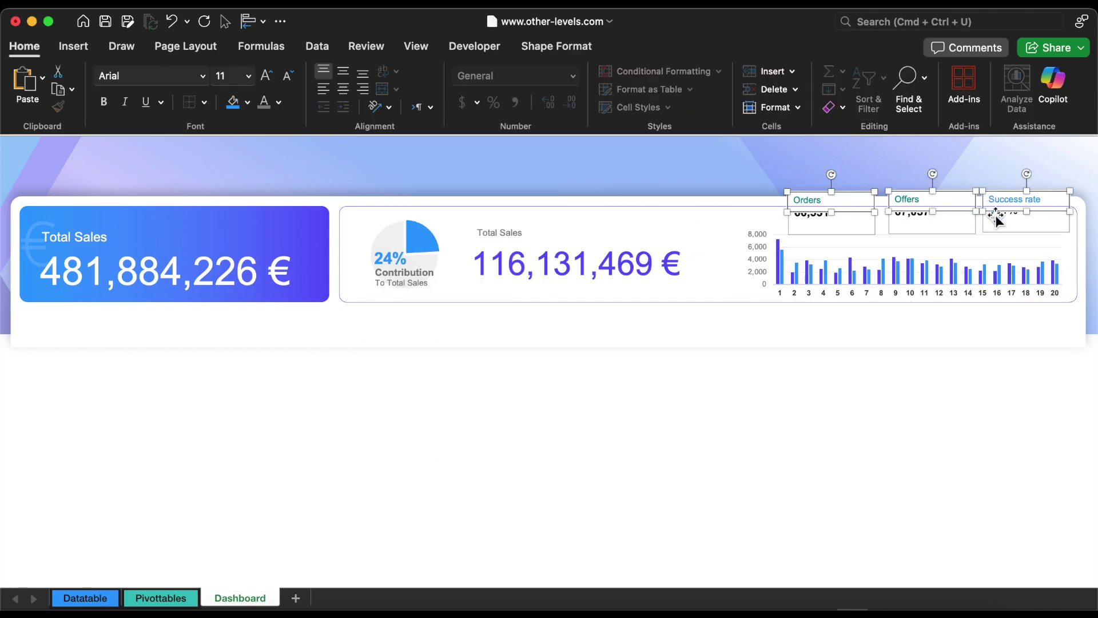
shift+click(997, 220)
shift+click(913, 223)
shift+click(846, 229)
right_click(845, 234)
mouse_move(899, 330)
click(808, 329)
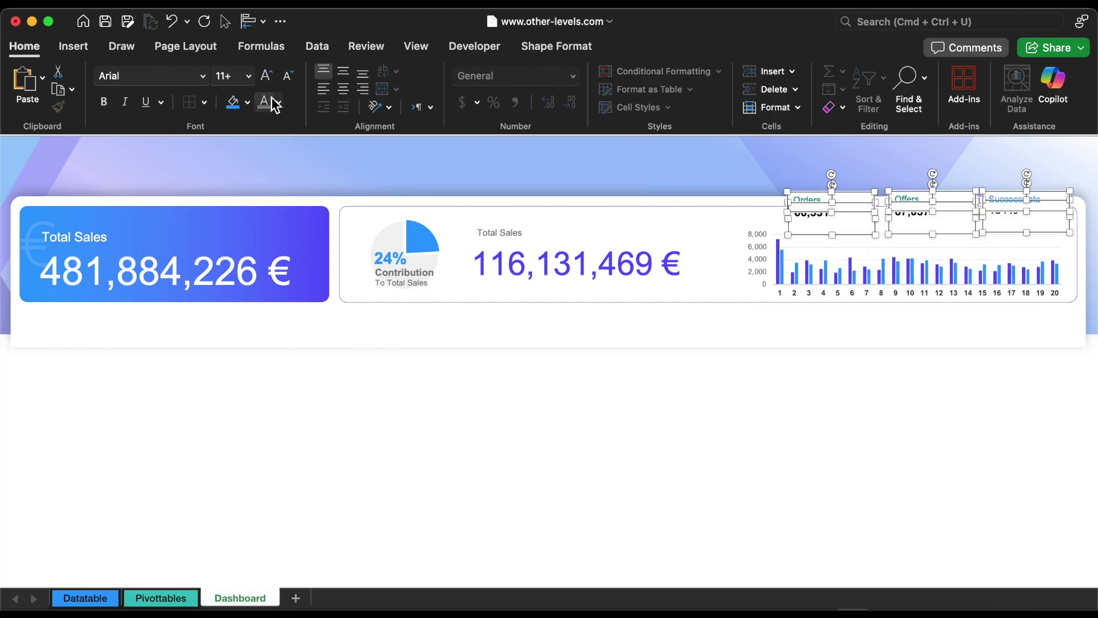
click(248, 103)
click(270, 164)
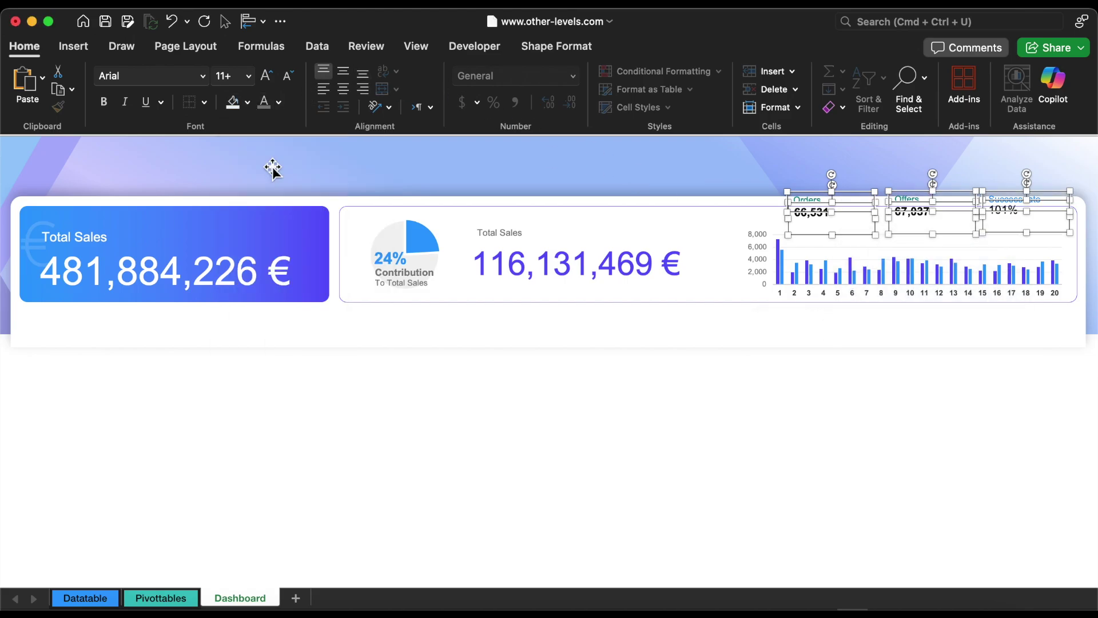
- Remove the outlines from the selected metric labels and values and position them just above the column chart
click(539, 50)
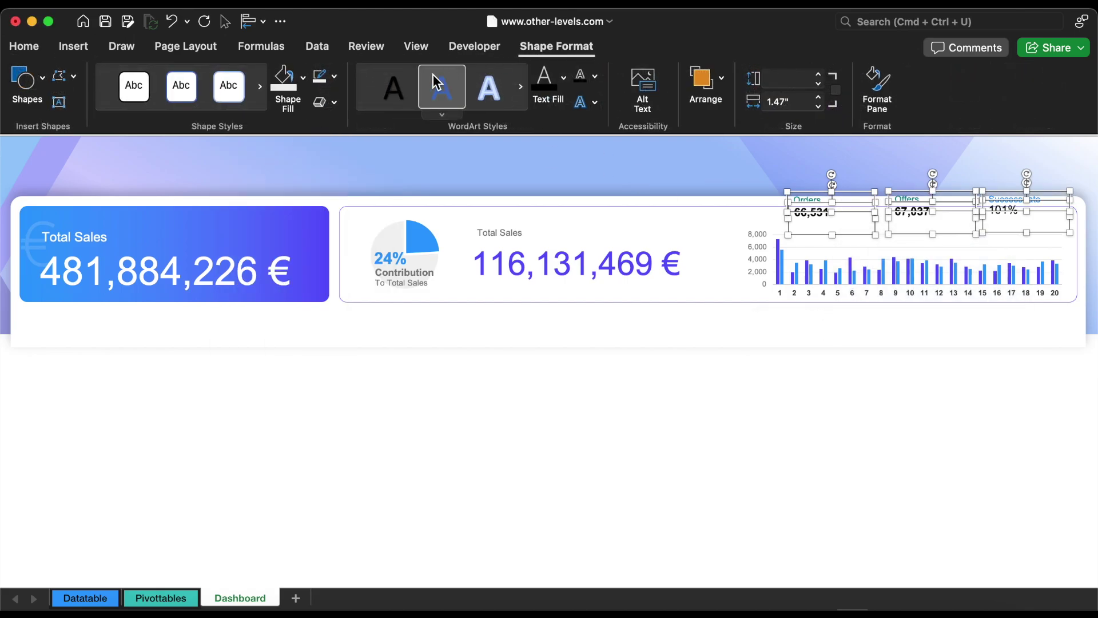
click(335, 78)
click(349, 141)
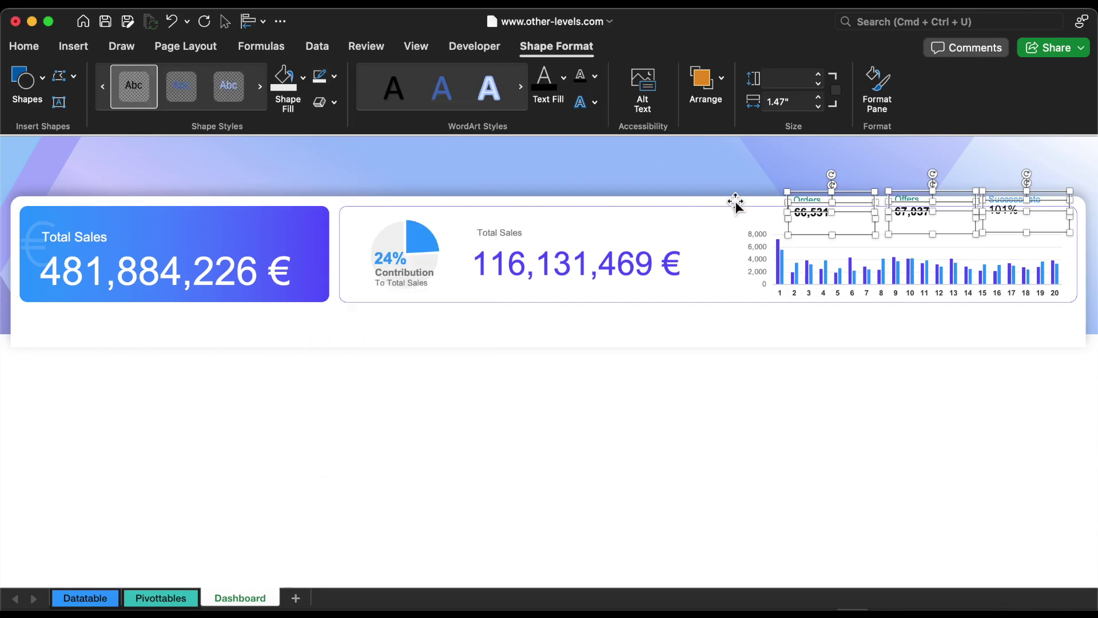
- Format the column chart's major gridlines as dotted 0.5 pt lines in light gray
click(799, 253)
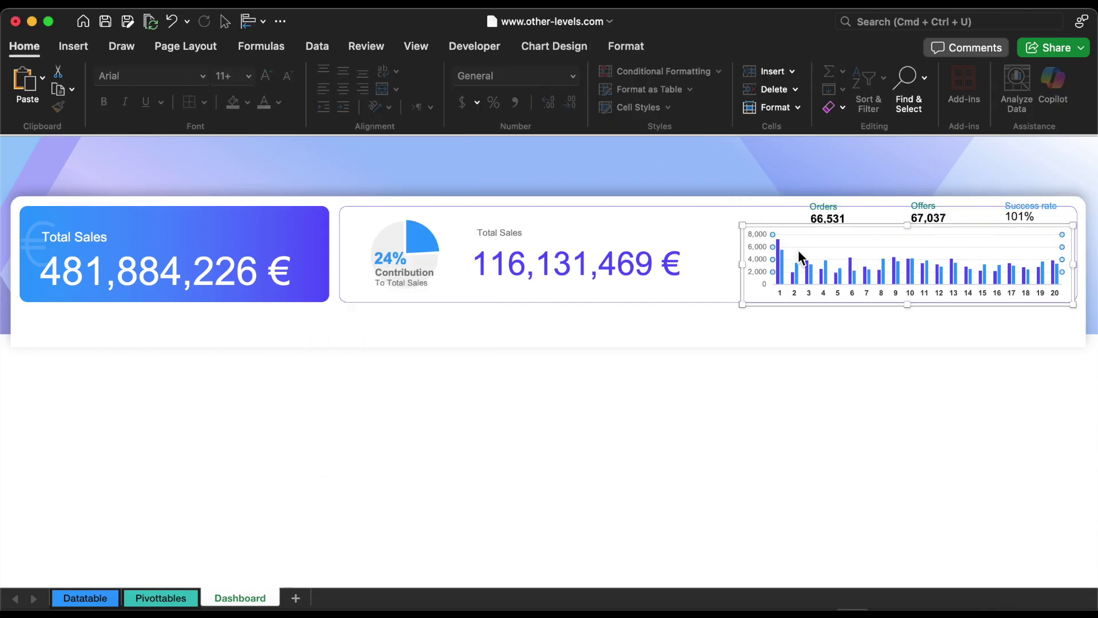
double_click(798, 253)
click(1067, 417)
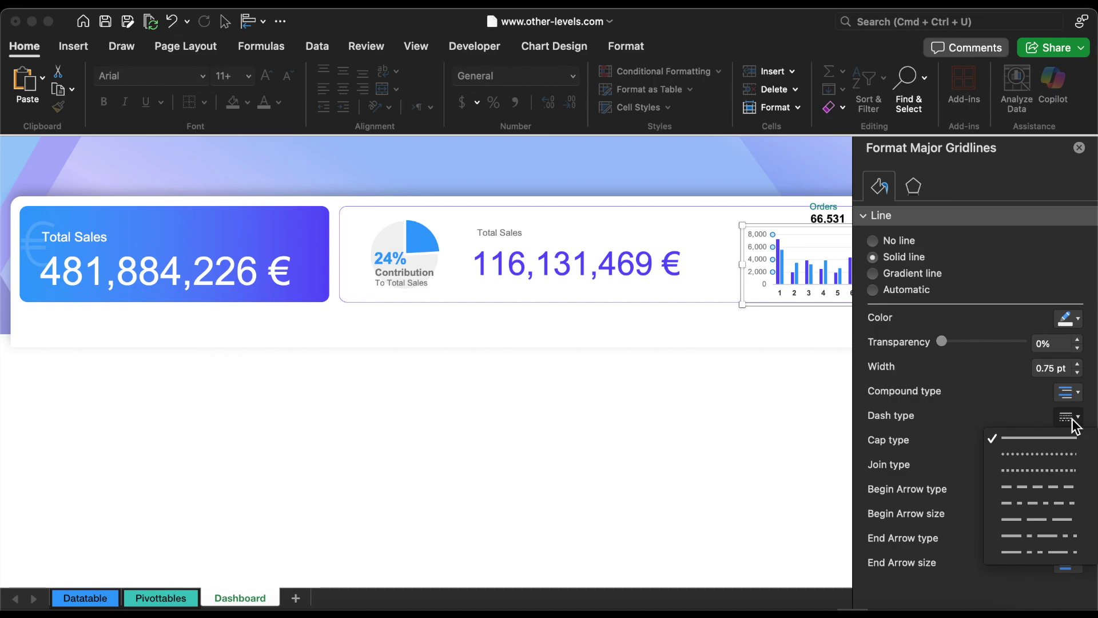
click(1057, 458)
click(1078, 371)
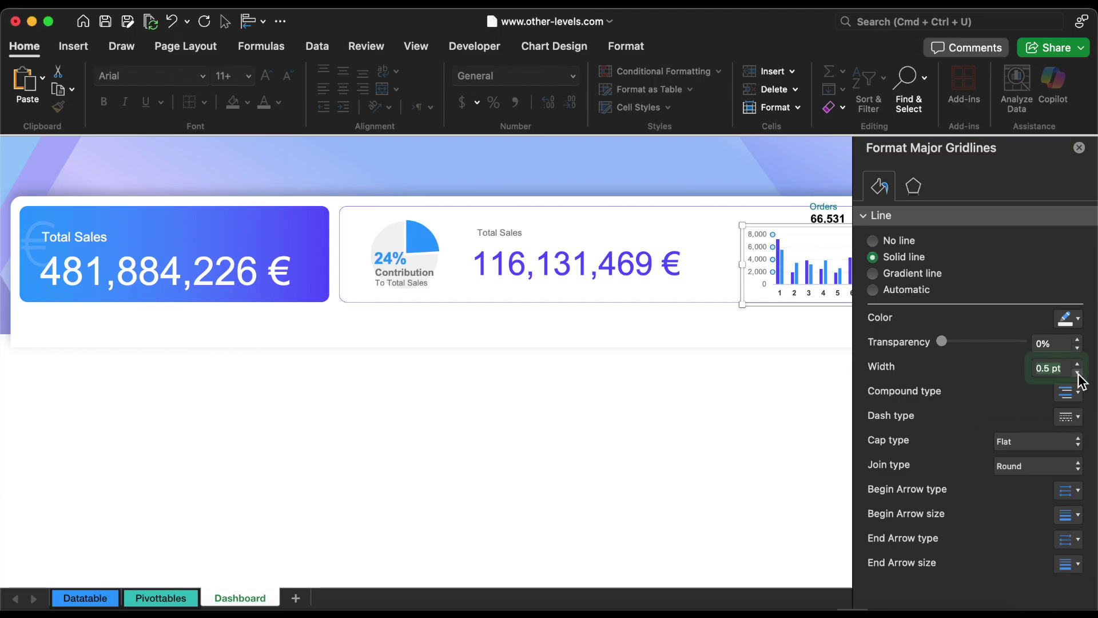
click(1074, 319)
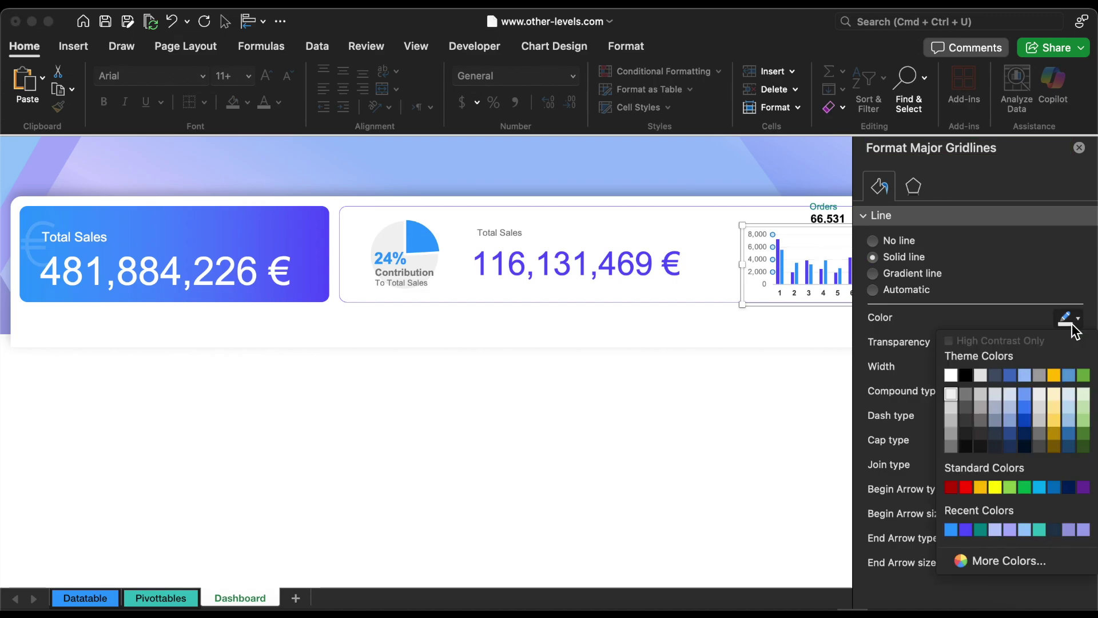
click(951, 410)
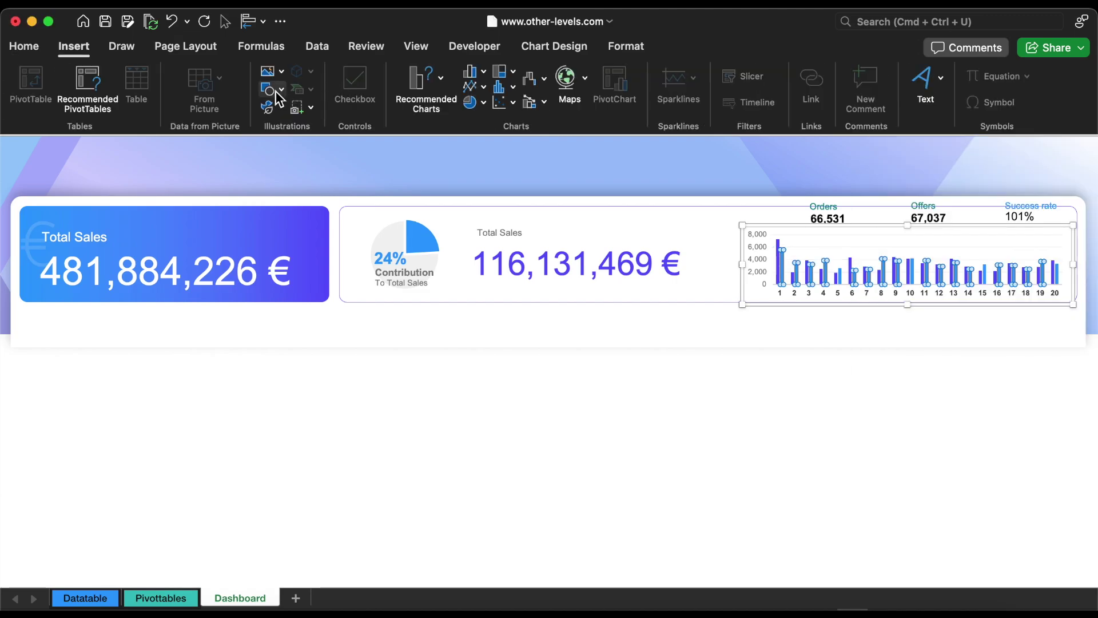
- Draw a vertical line 1" tall between the sales figure and column chart, centered horizontally in the purple frame
click(268, 91)
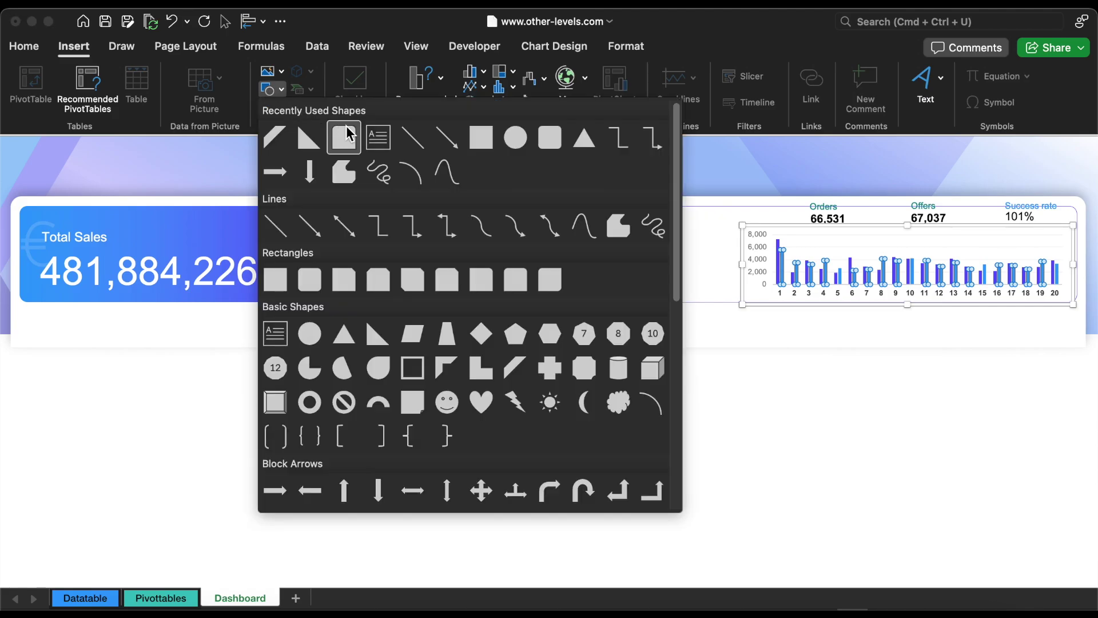
click(412, 137)
drag(714, 228, 715, 285)
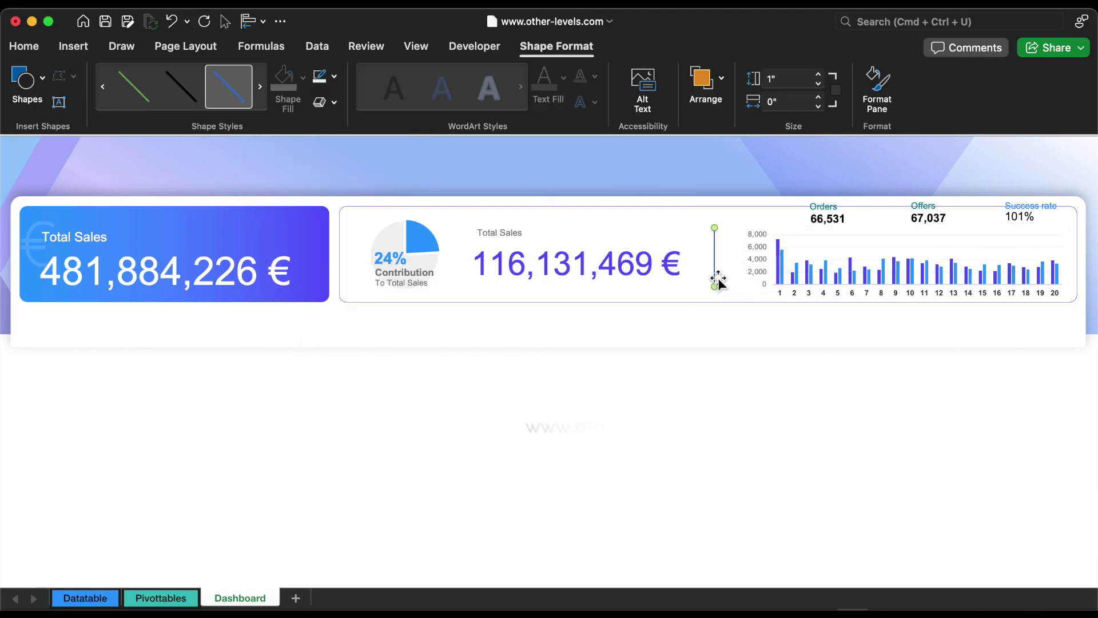
shift+click(702, 209)
click(249, 22)
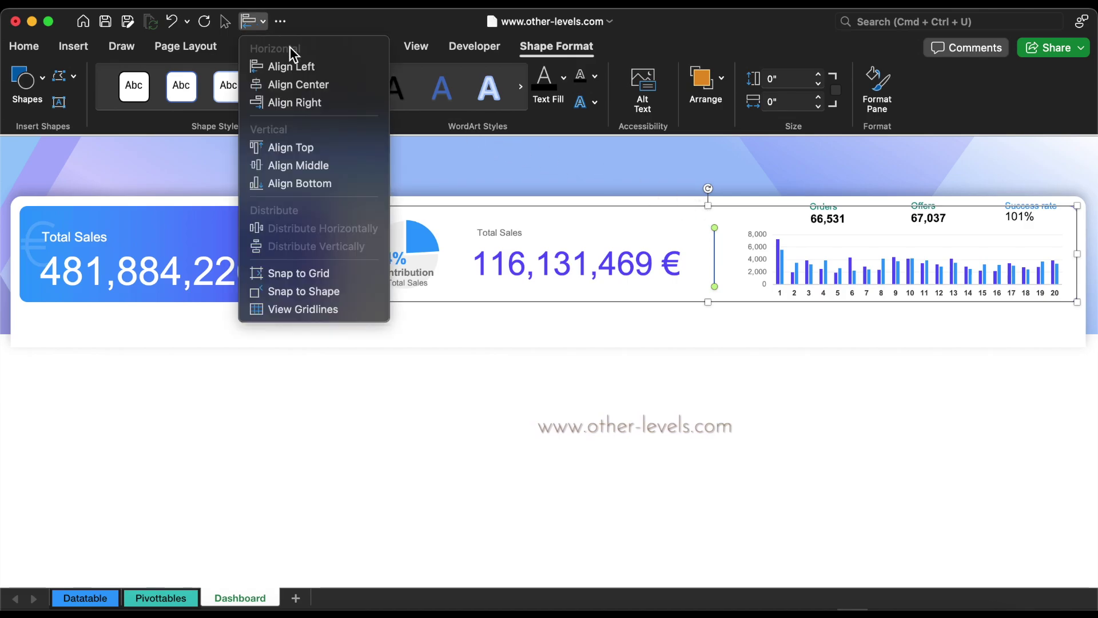
click(312, 86)
- Set the vertical divider line's outline to light gray with a ¼ pt weight
click(722, 220)
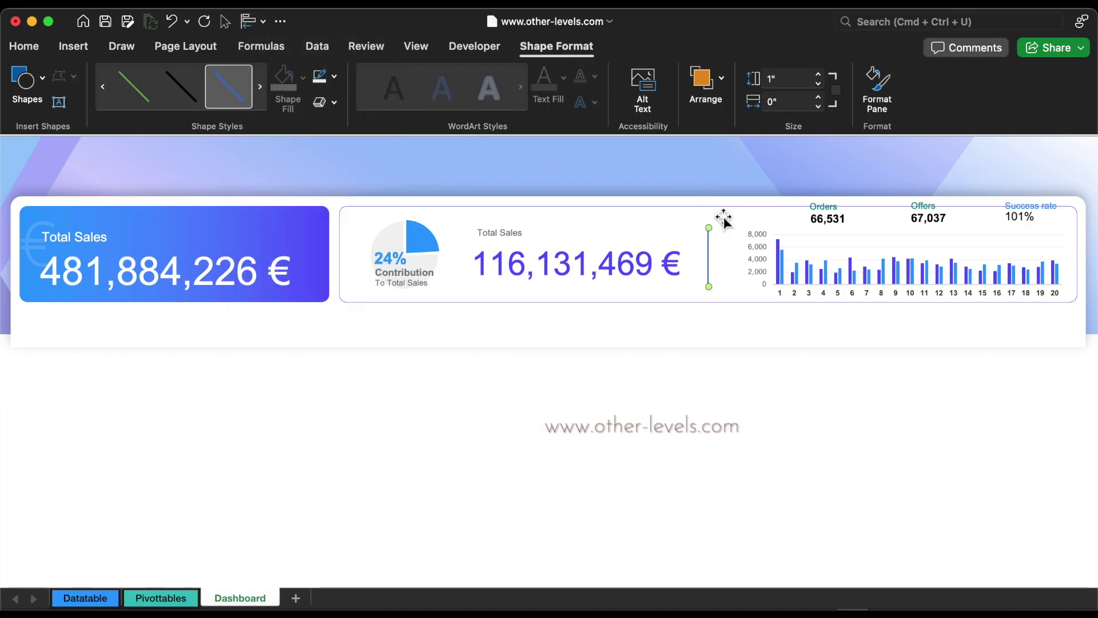
click(334, 77)
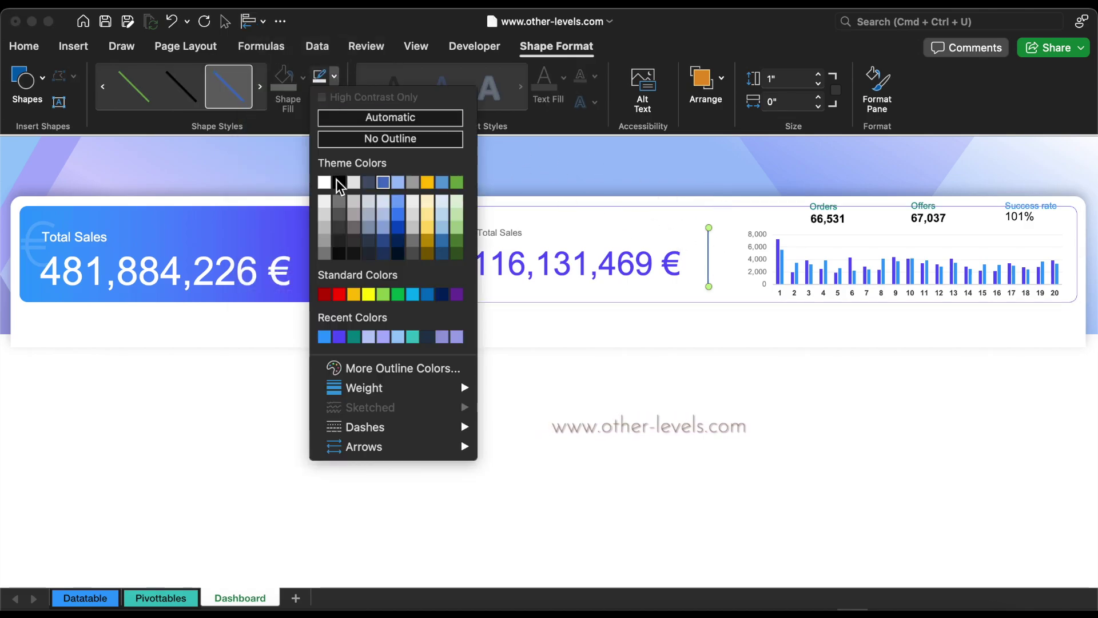
click(325, 228)
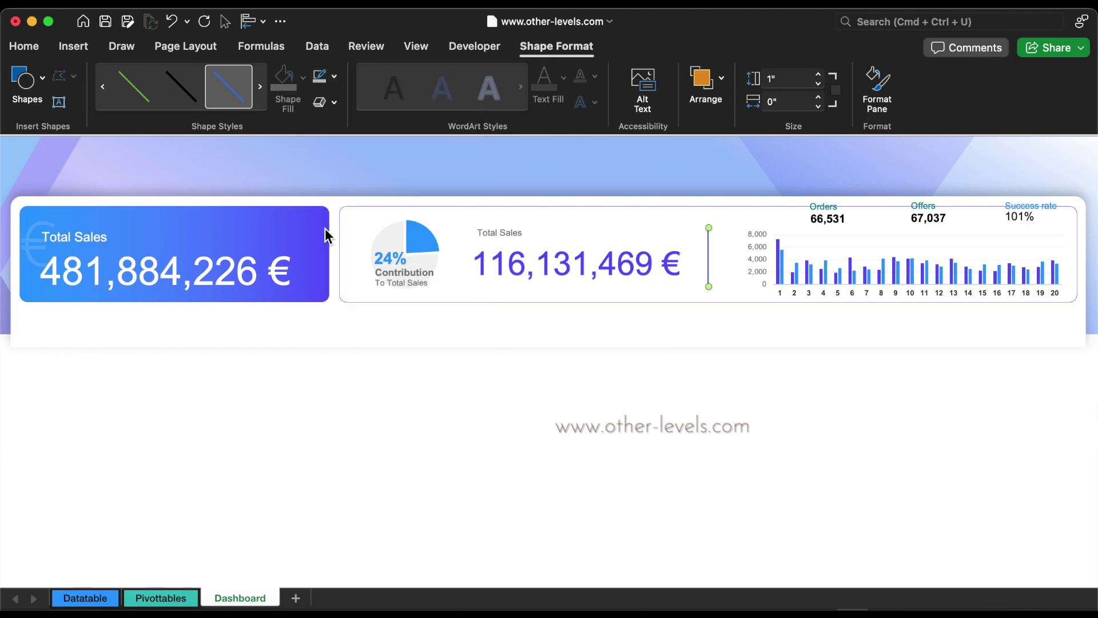
click(334, 76)
mouse_move(389, 395)
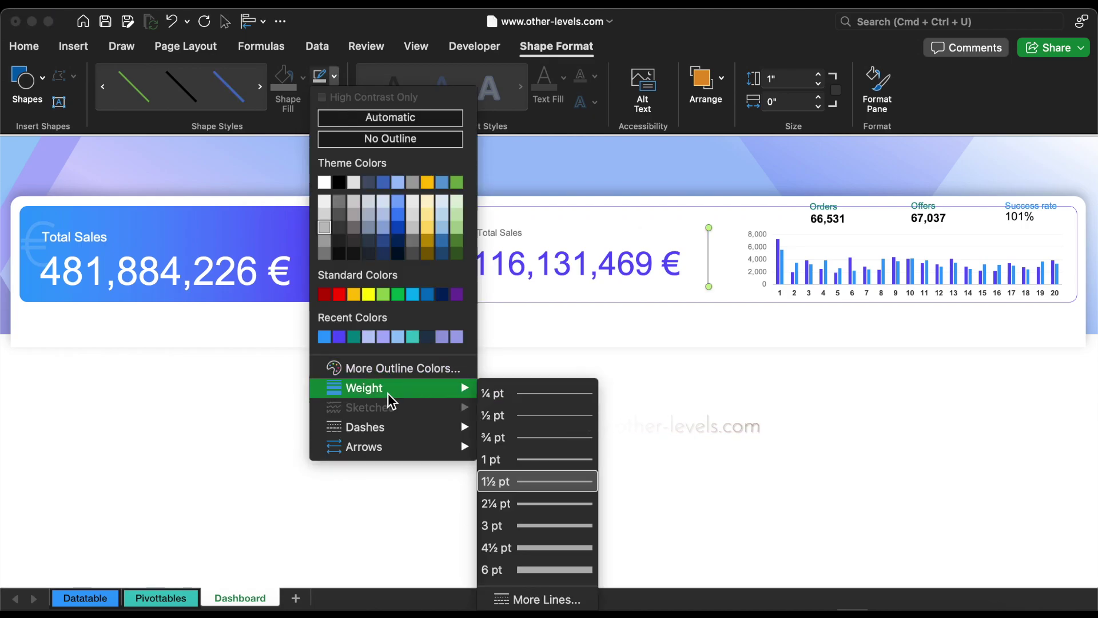
click(525, 399)
click(525, 400)
- Place the Orders label beside its value and color it gray, then make the value 18 pt bright blue
click(843, 260)
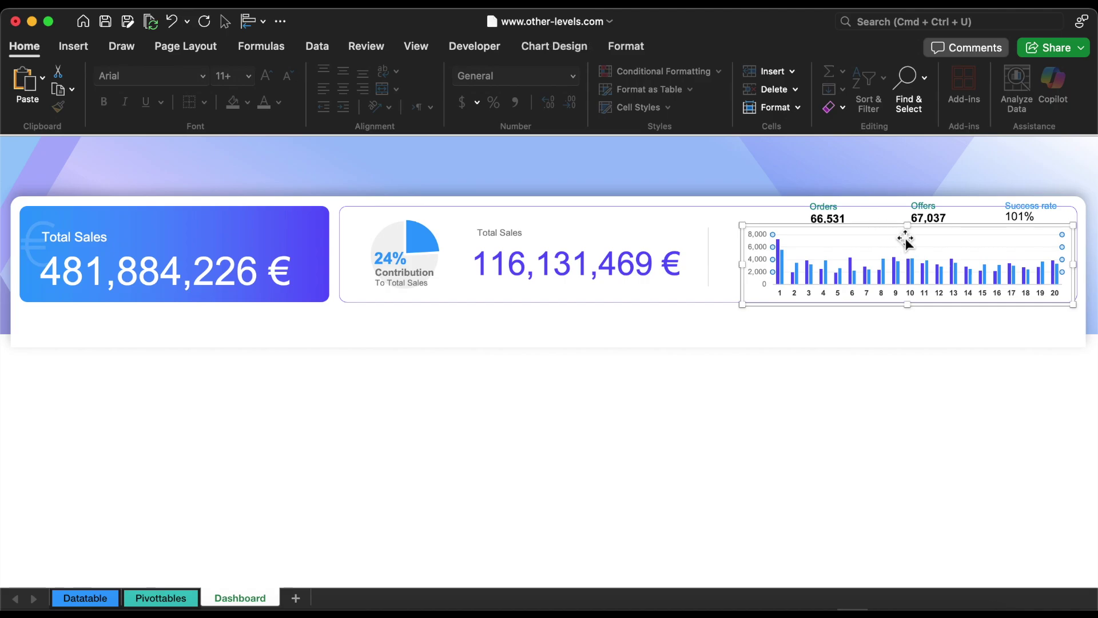
drag(823, 206, 786, 220)
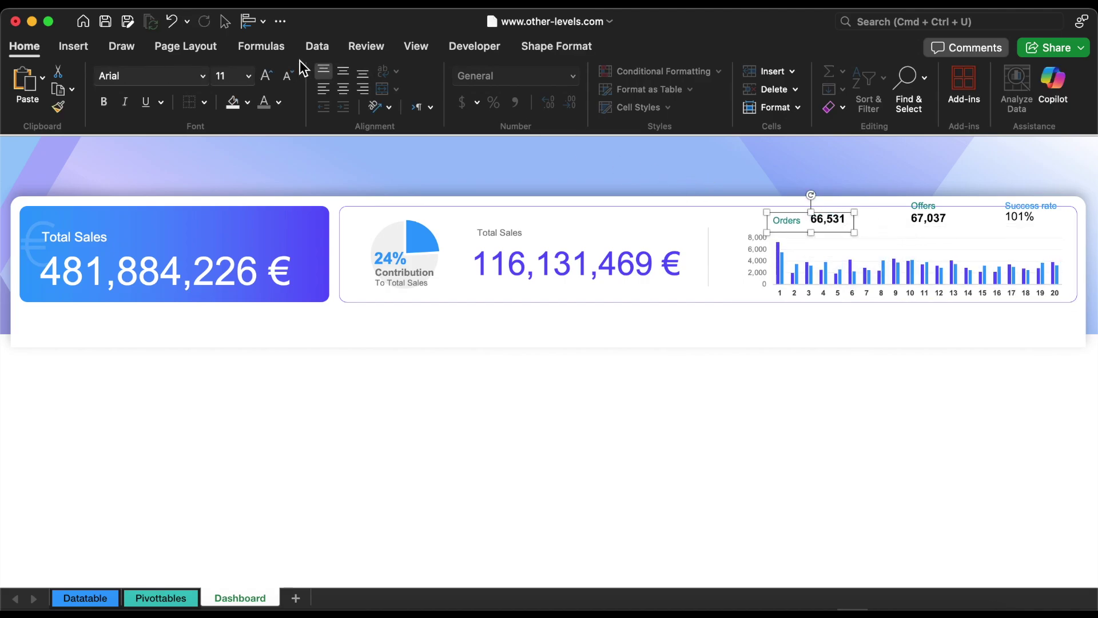
click(279, 102)
click(272, 255)
key(Tab)
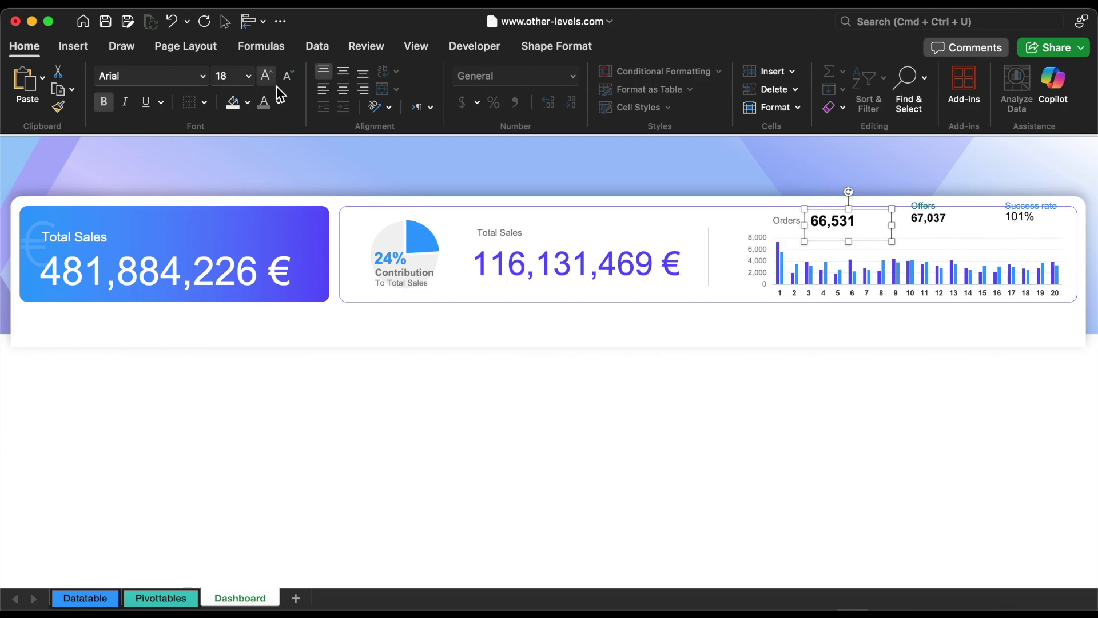
click(279, 102)
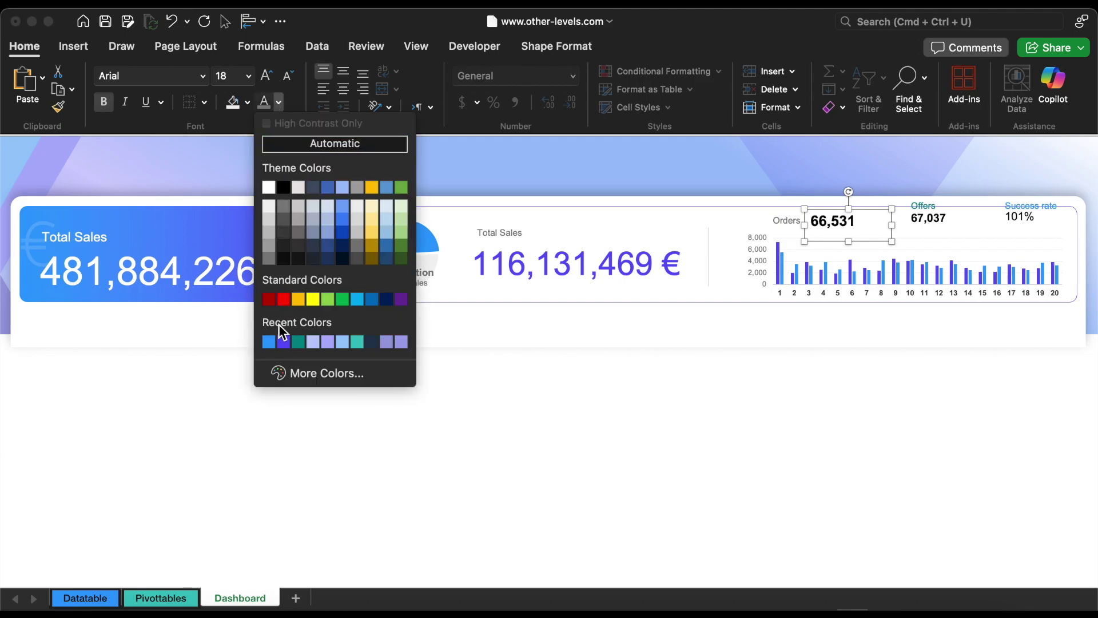
click(272, 343)
- Set the Offers label in gray with its value beside it, and make the value 18 pt blue-violet
drag(922, 224, 951, 211)
click(279, 103)
click(286, 264)
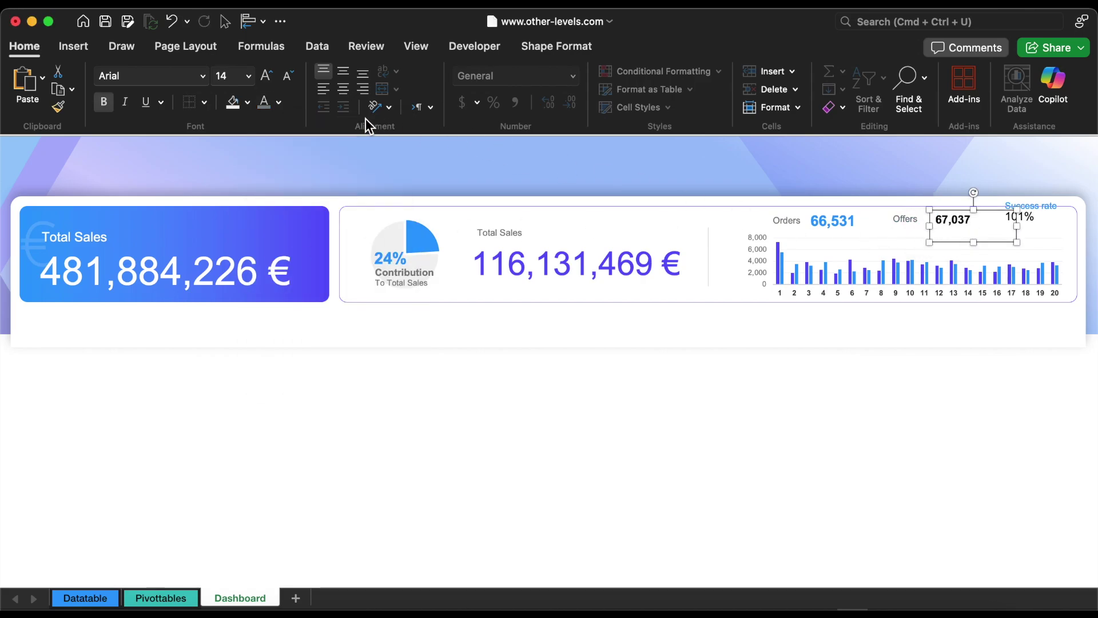
click(266, 77)
click(280, 103)
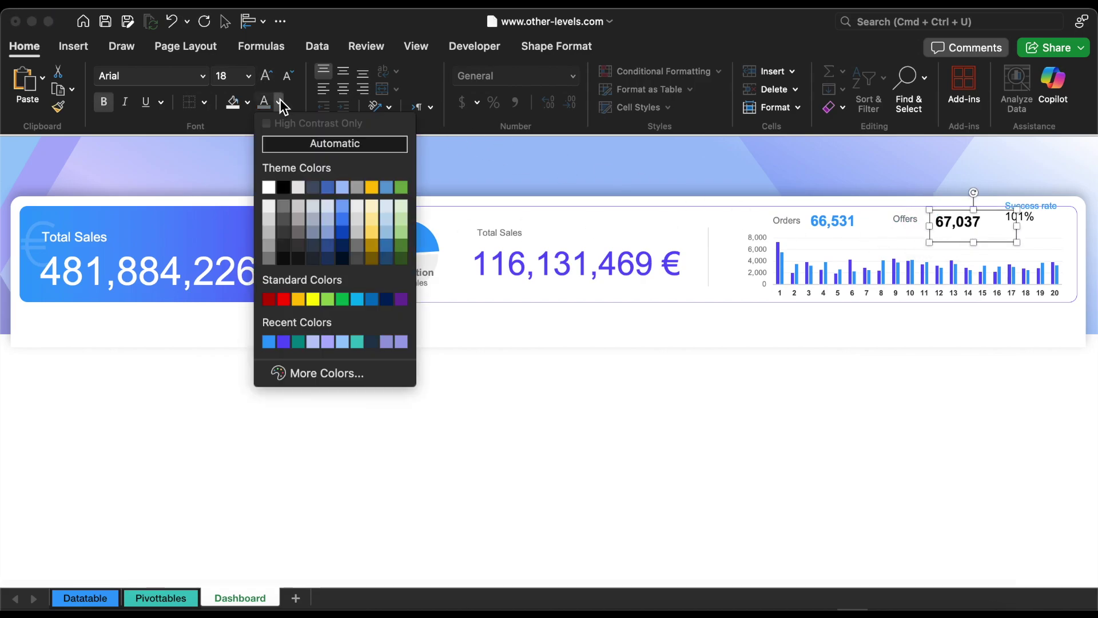
click(284, 342)
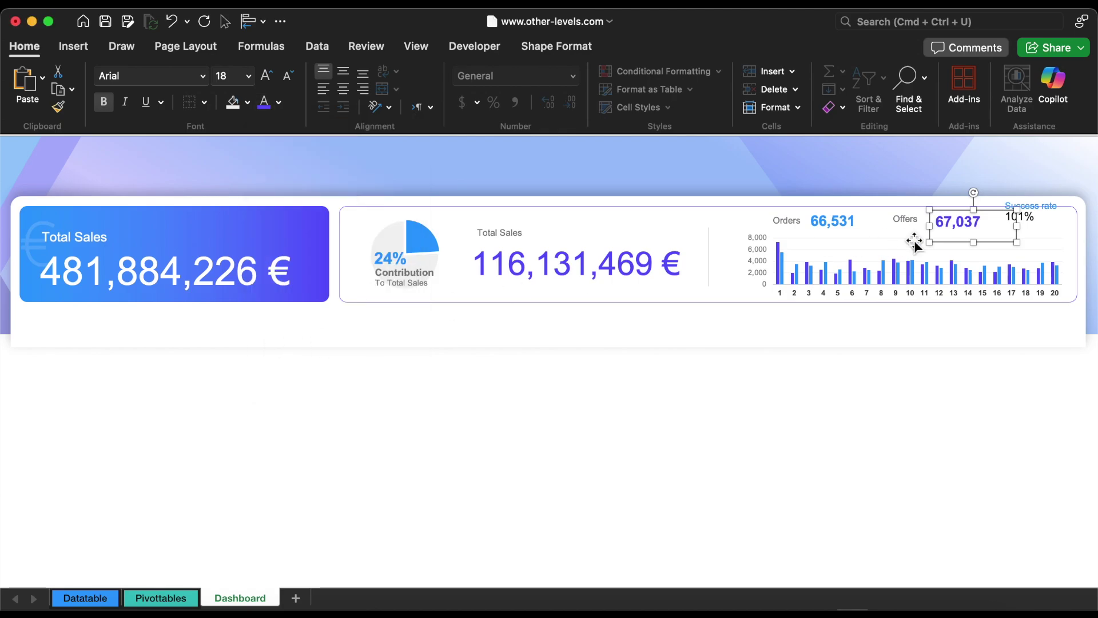
drag(967, 228, 956, 224)
- Position the Success rate value beside its gray label and make it bold, 18 pt and turquoise
mouse_move(1049, 208)
mouse_down()
mouse_move(1035, 222)
mouse_move(1060, 213)
mouse_up()
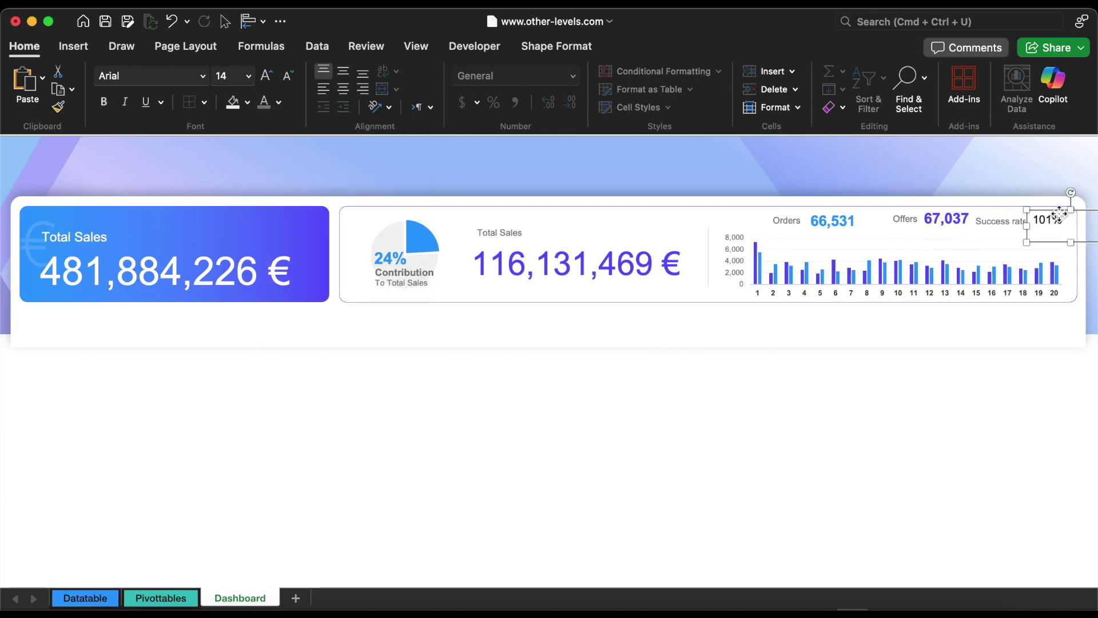
click(102, 102)
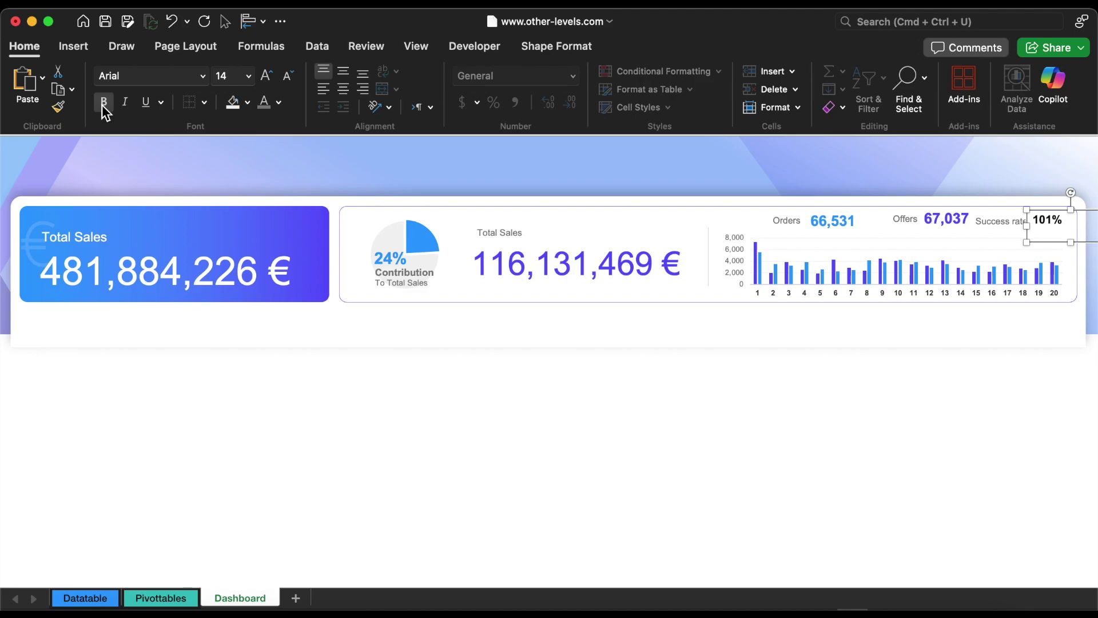
click(266, 77)
click(278, 102)
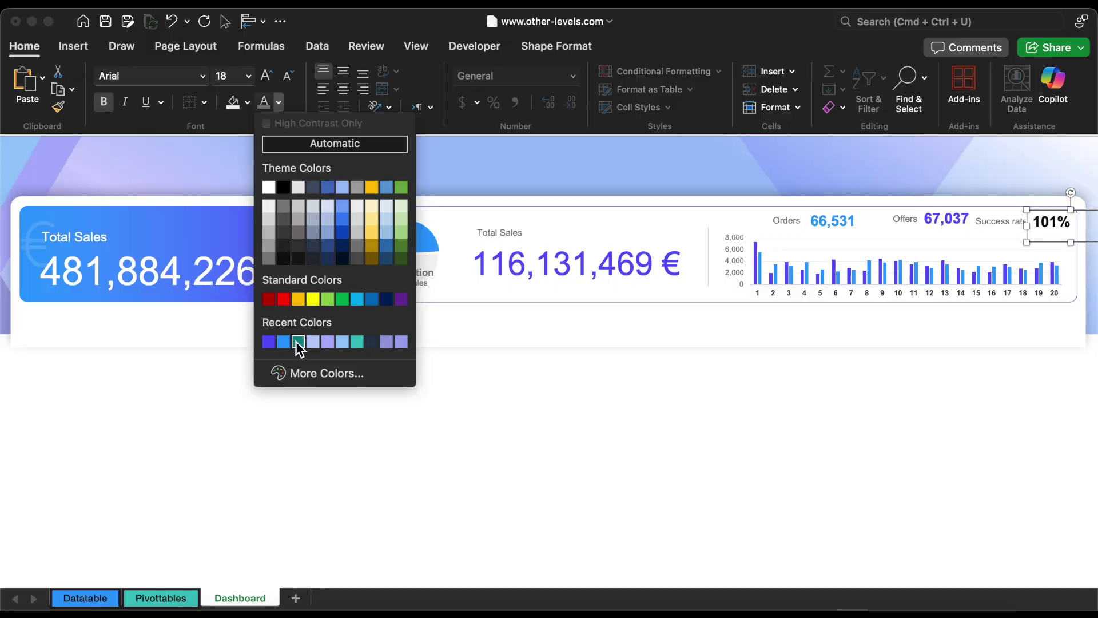
click(356, 342)
- Reposition the Orders, Offers and Success rate labels and values into a row just above the column chart
drag(769, 217, 820, 226)
drag(906, 220, 941, 225)
drag(1057, 223, 1000, 221)
drag(1048, 226, 1047, 225)
- Give the six metric label and value boxes the same height, and middle-align both the boxes and their text
shift+click(999, 223)
shift+click(932, 219)
shift+click(891, 219)
shift+click(818, 219)
shift+click(773, 219)
click(557, 45)
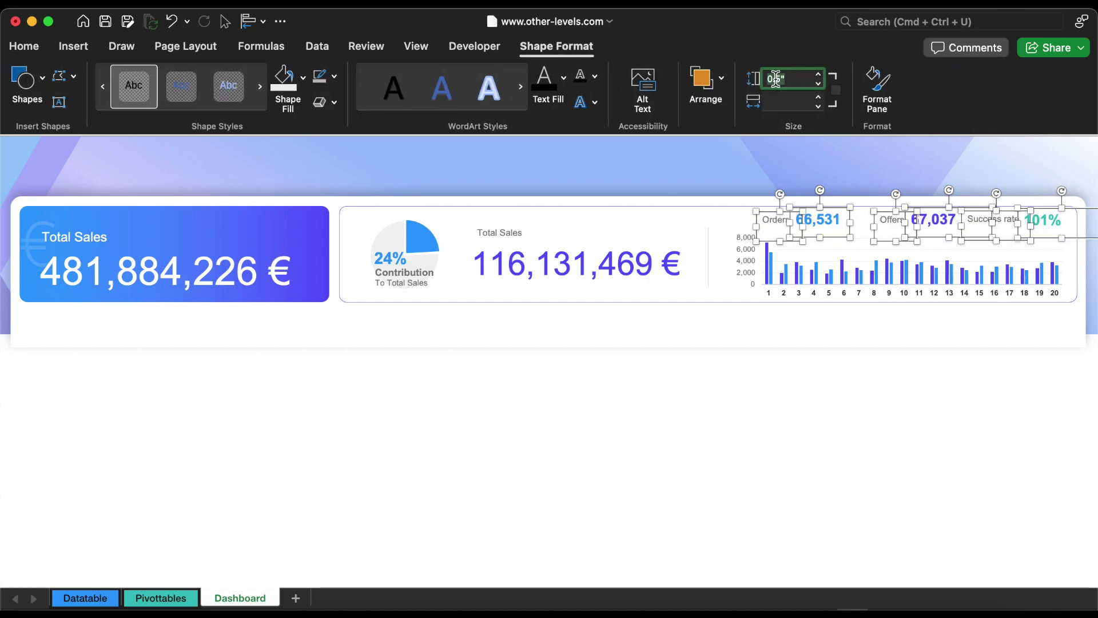
click(261, 22)
click(298, 166)
click(24, 46)
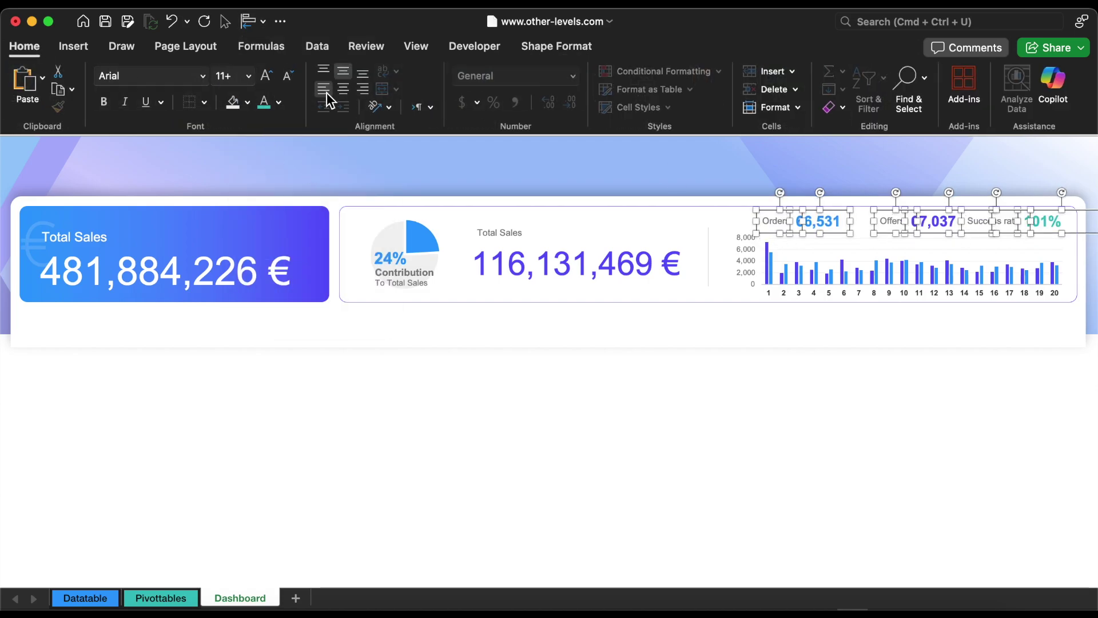
click(754, 404)
- Shift the Offers label and value together slightly toward the Orders metric
click(890, 220)
shift+click(932, 227)
drag(932, 229, 918, 228)
- Add an "A look at the top 20 customers" heading on the purple frame's upper edge, centered horizontally on the frame
click(111, 230)
drag(110, 228, 706, 236)
text(A look at the top 20 customers)
drag(614, 248, 763, 224)
shift+click(543, 208)
click(260, 22)
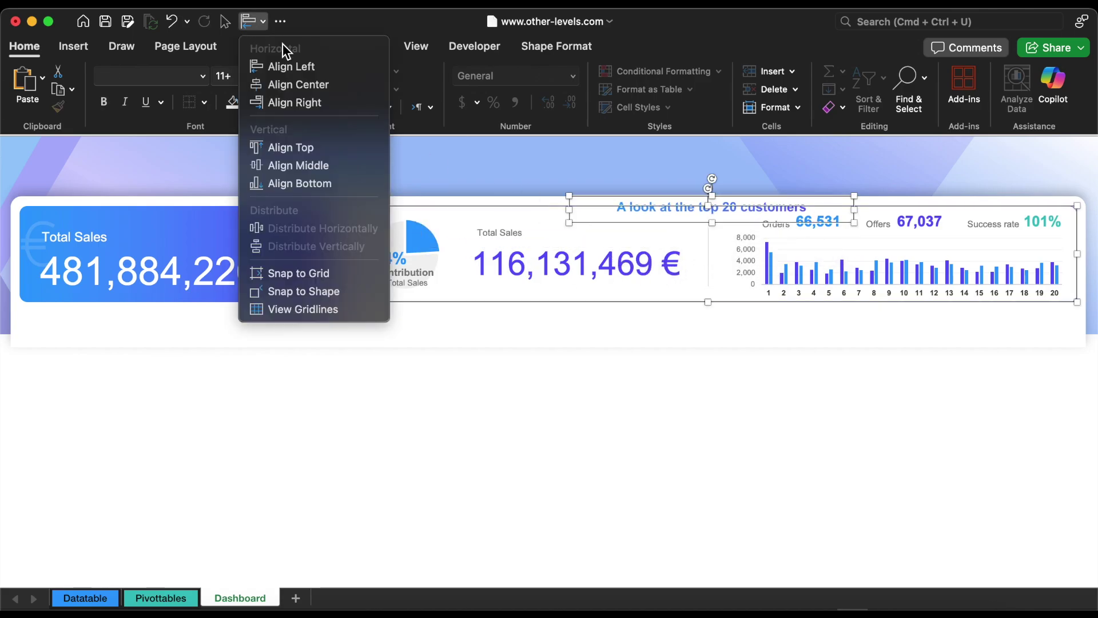
click(293, 84)
- Shrink the "A look at the top 20 customers" heading box, set its text to 12 pt and fill it white
click(658, 211)
drag(566, 210, 603, 215)
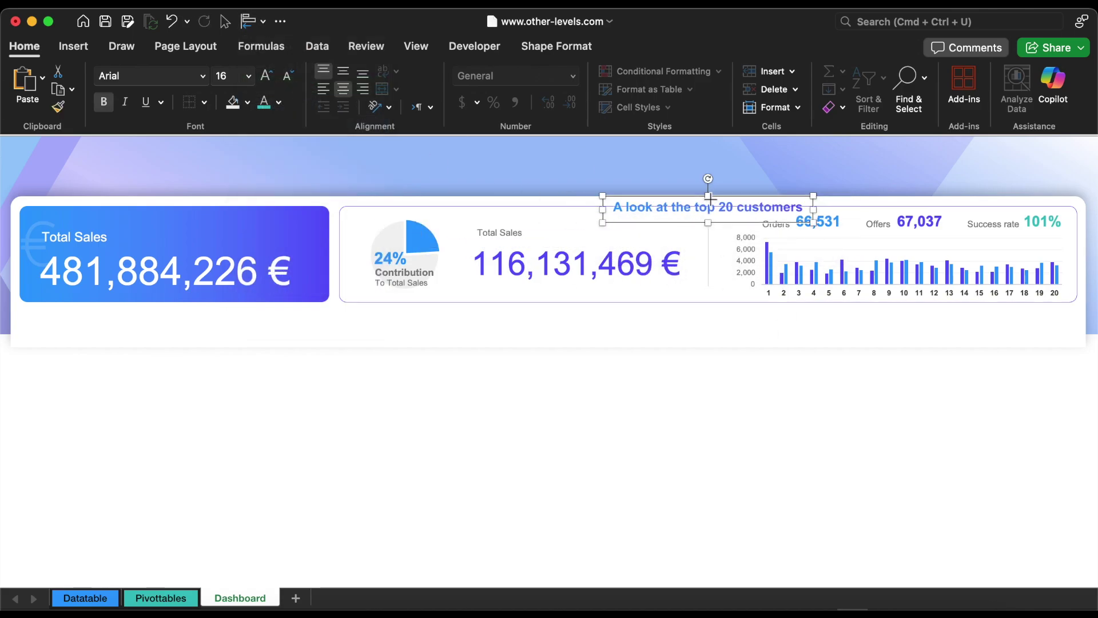
click(292, 77)
click(292, 77)
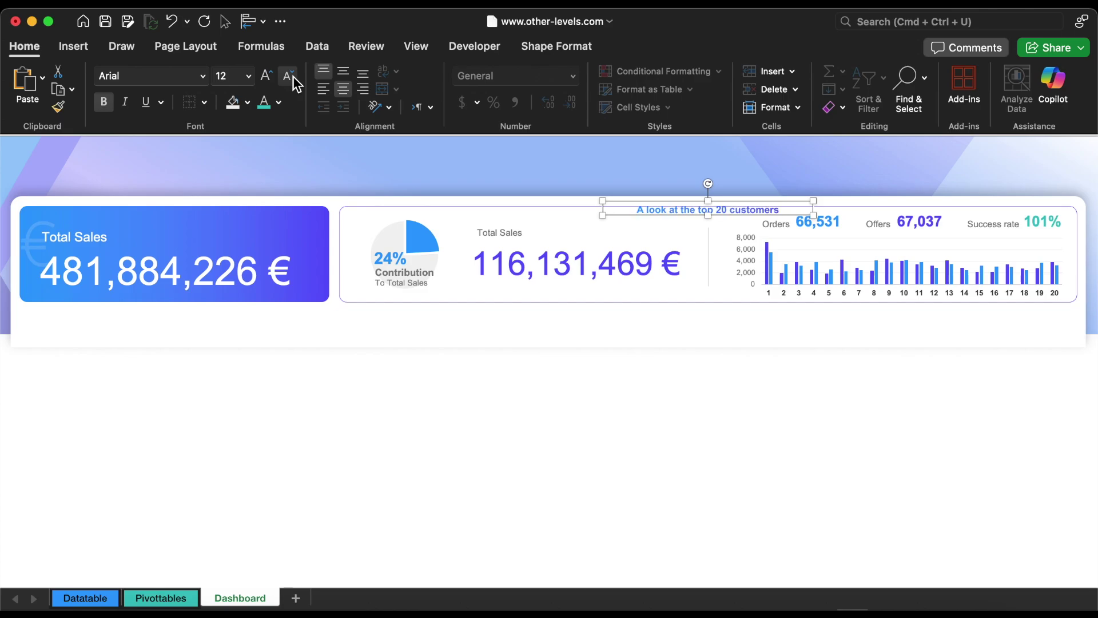
click(248, 103)
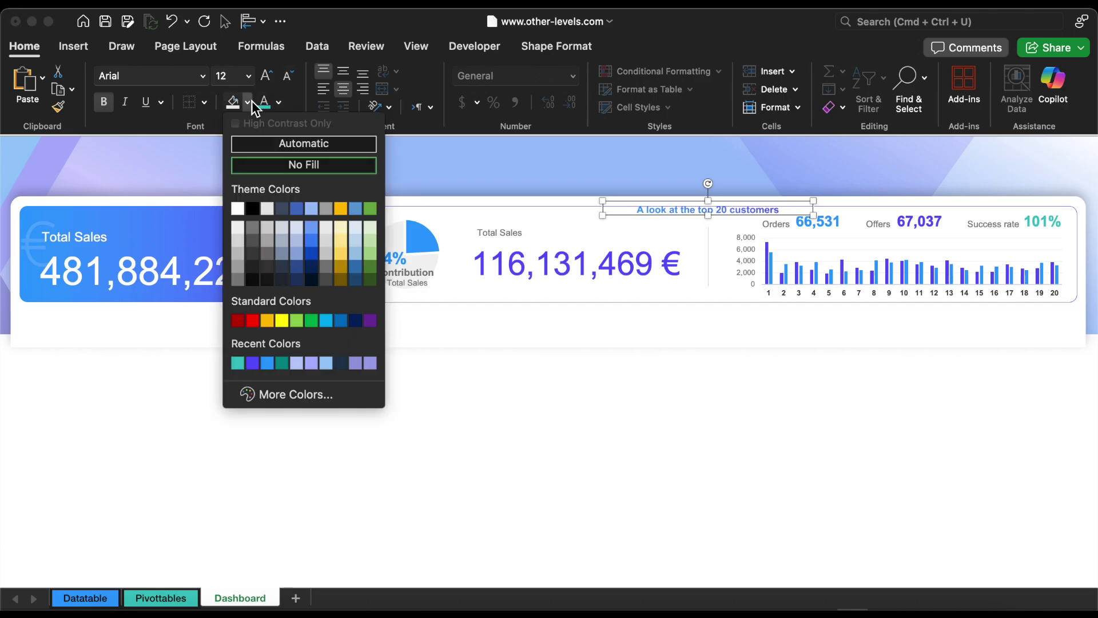
click(236, 208)
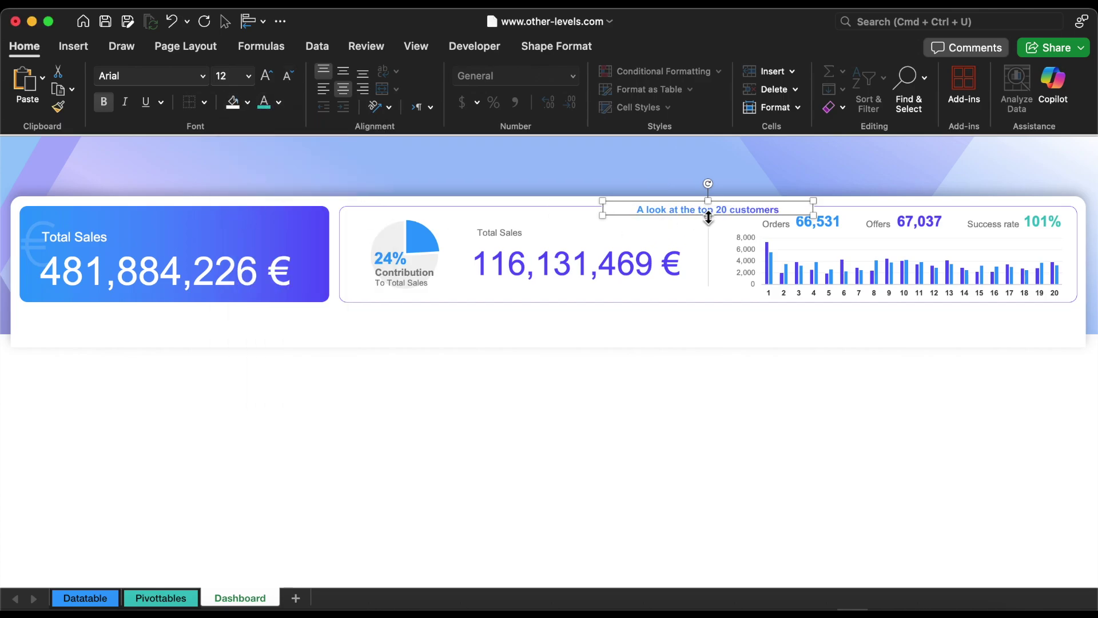
click(365, 416)
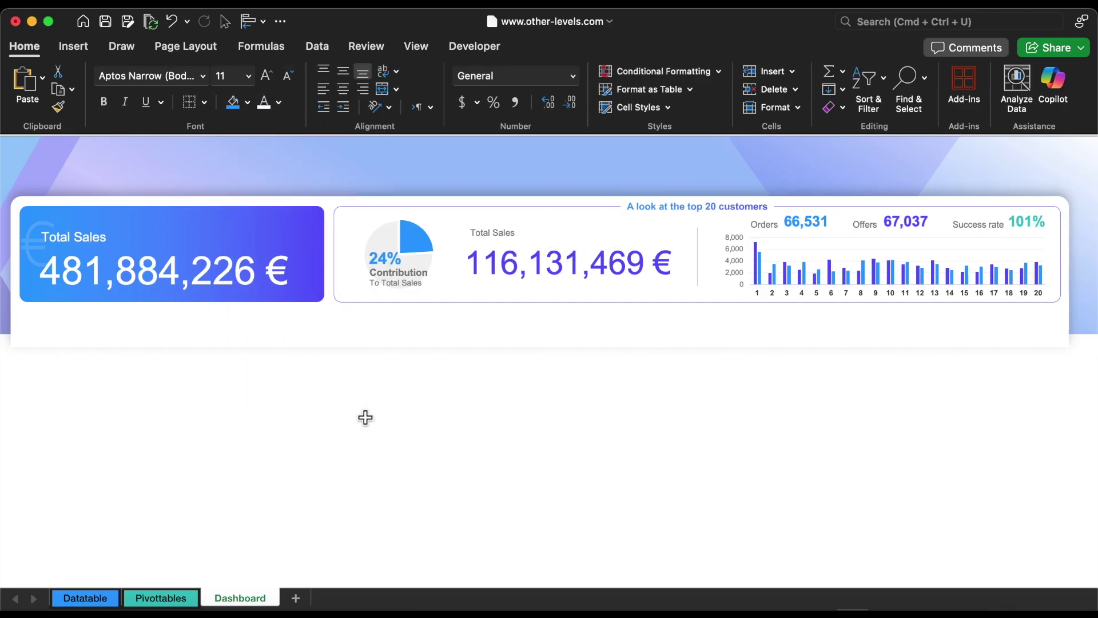
- Insert the white logo picture over the cells, in the banner above the Total Sales card
click(75, 47)
click(275, 74)
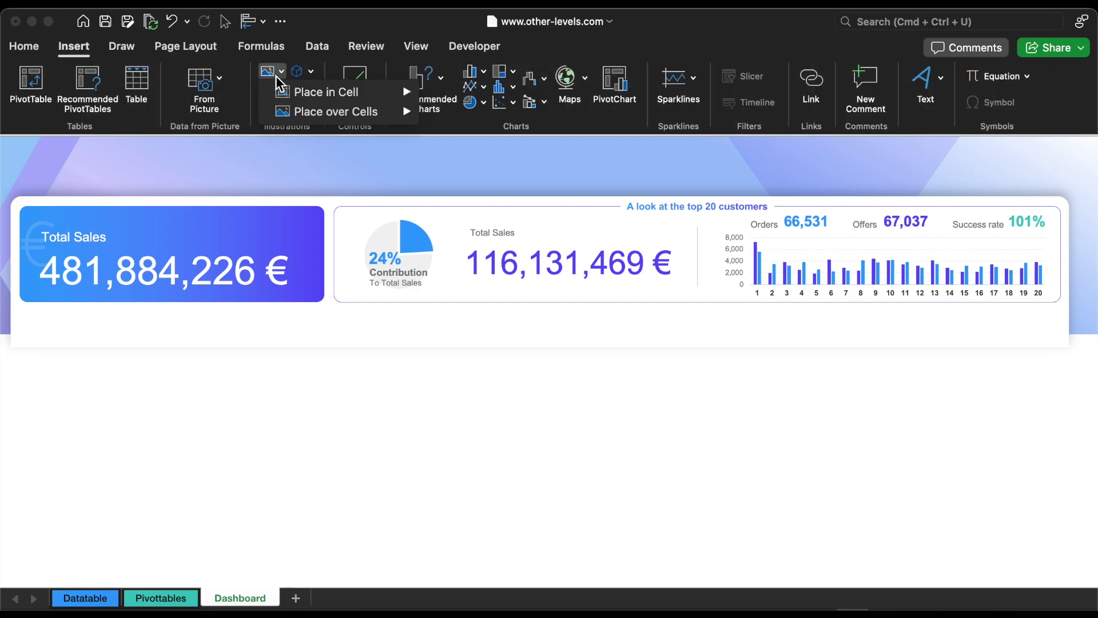
mouse_move(377, 111)
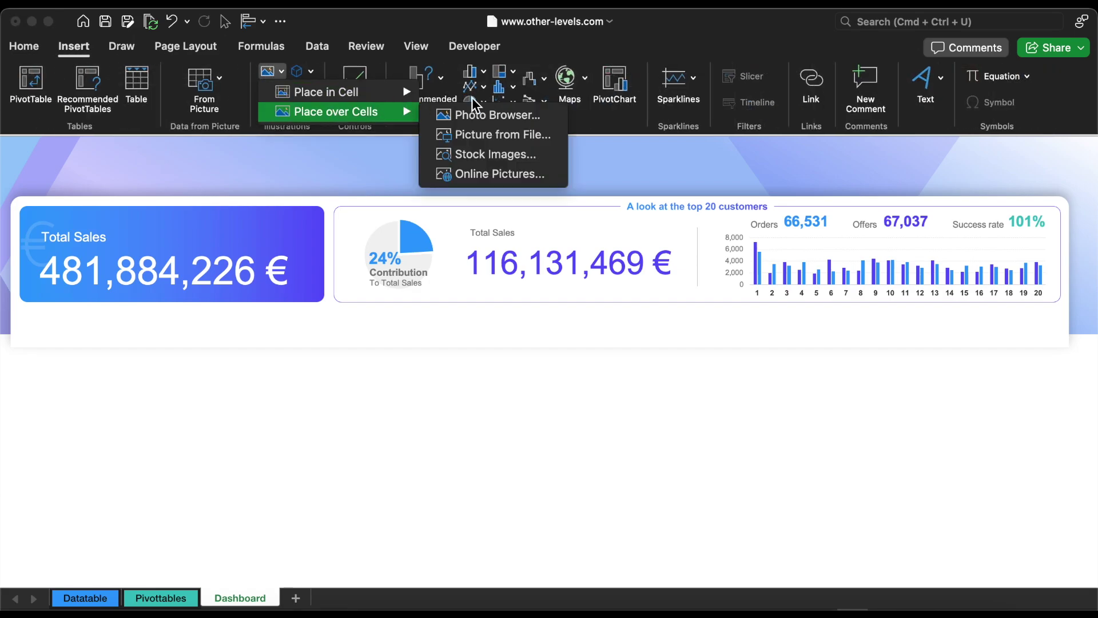
click(495, 125)
click(273, 90)
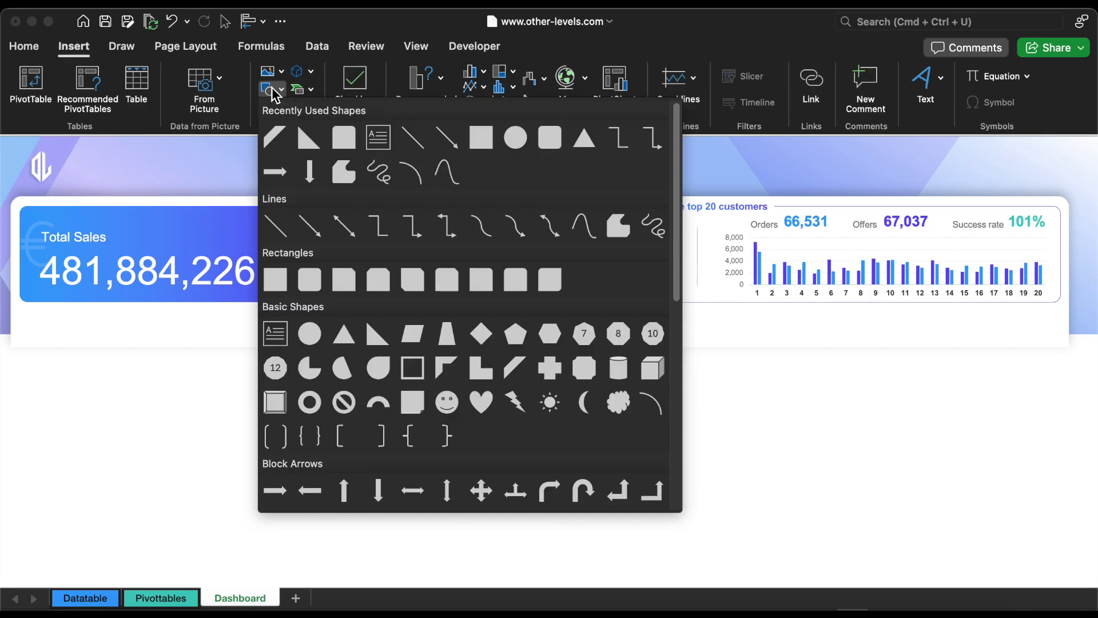
click(369, 137)
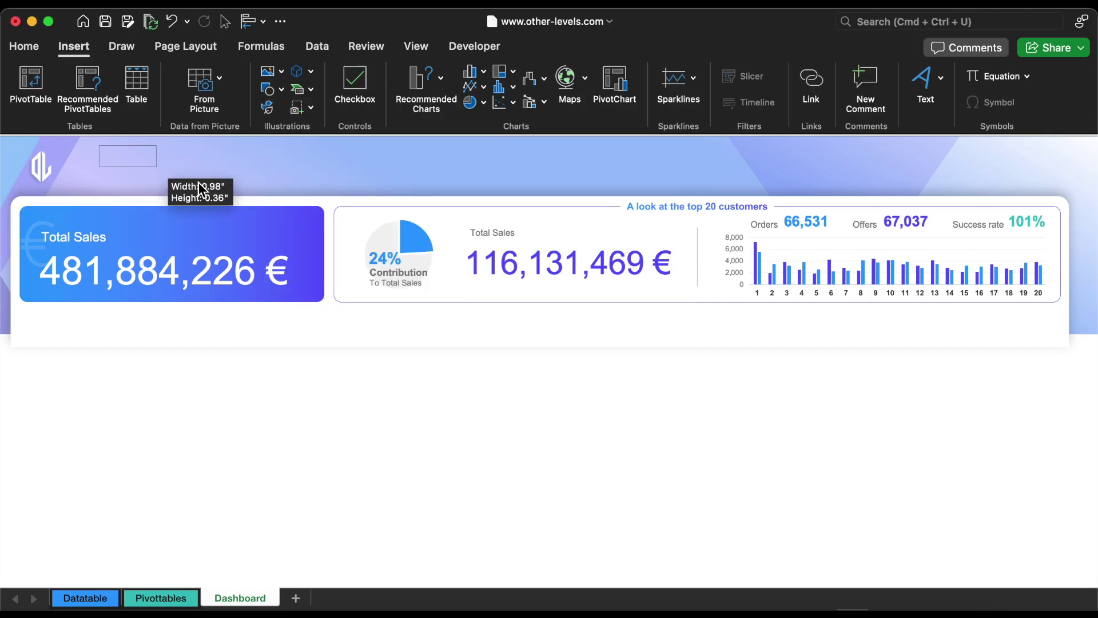
drag(198, 183, 346, 184)
text(Customer Engagement & Sales Metrics Other Levels | www.other-levels.com)
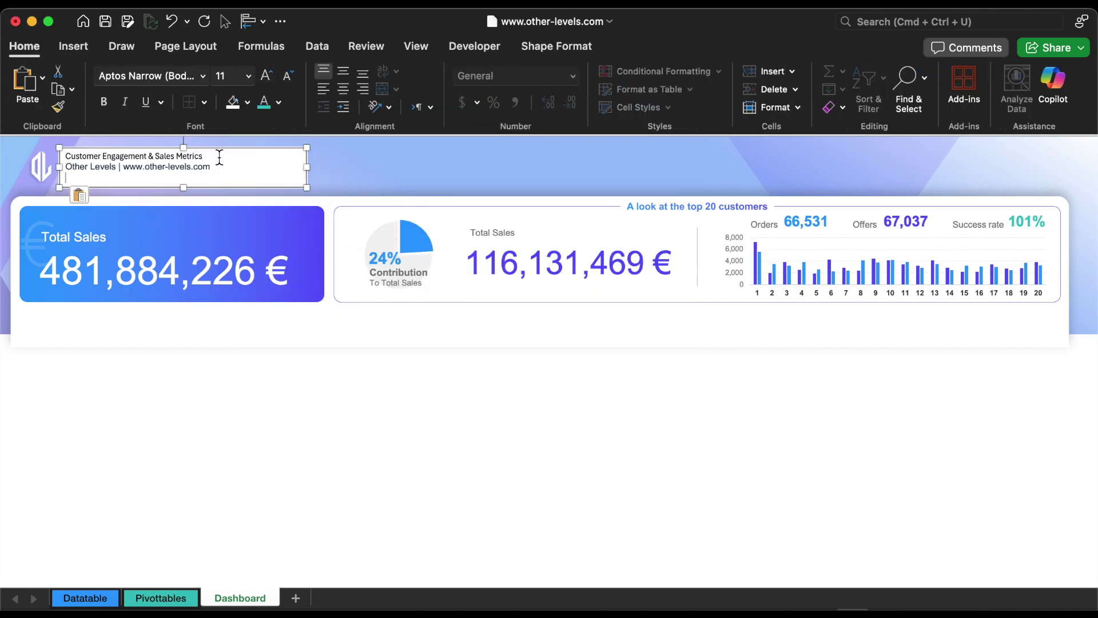
- Set the "Customer Engagement & Sales Metrics" line of the title text box to Arial and enlarge its font size
triple_click(165, 156)
click(203, 76)
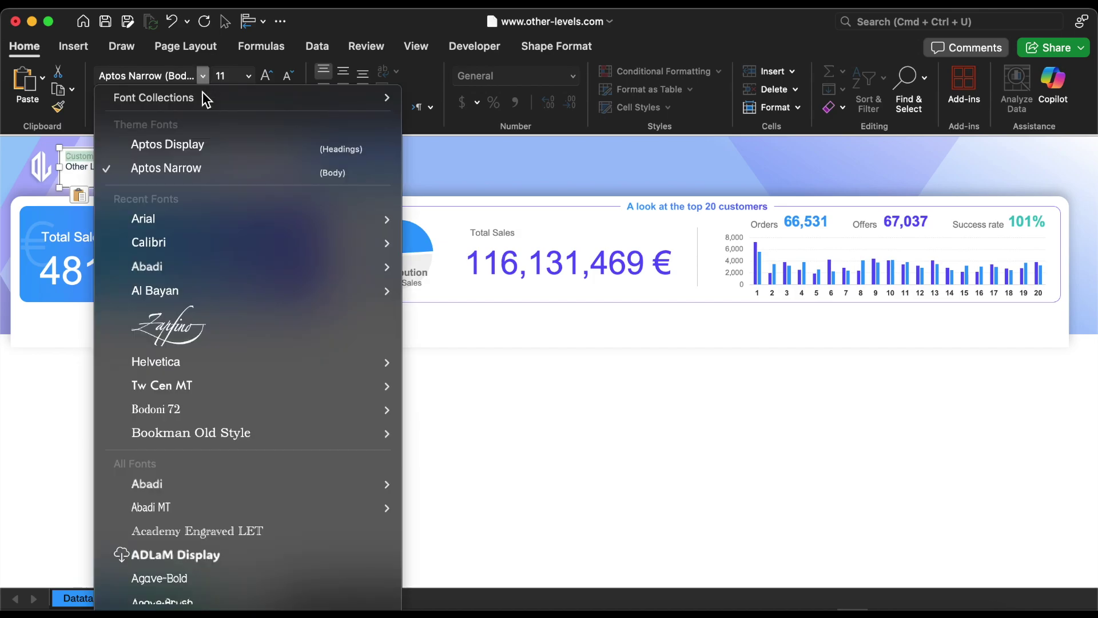
click(176, 218)
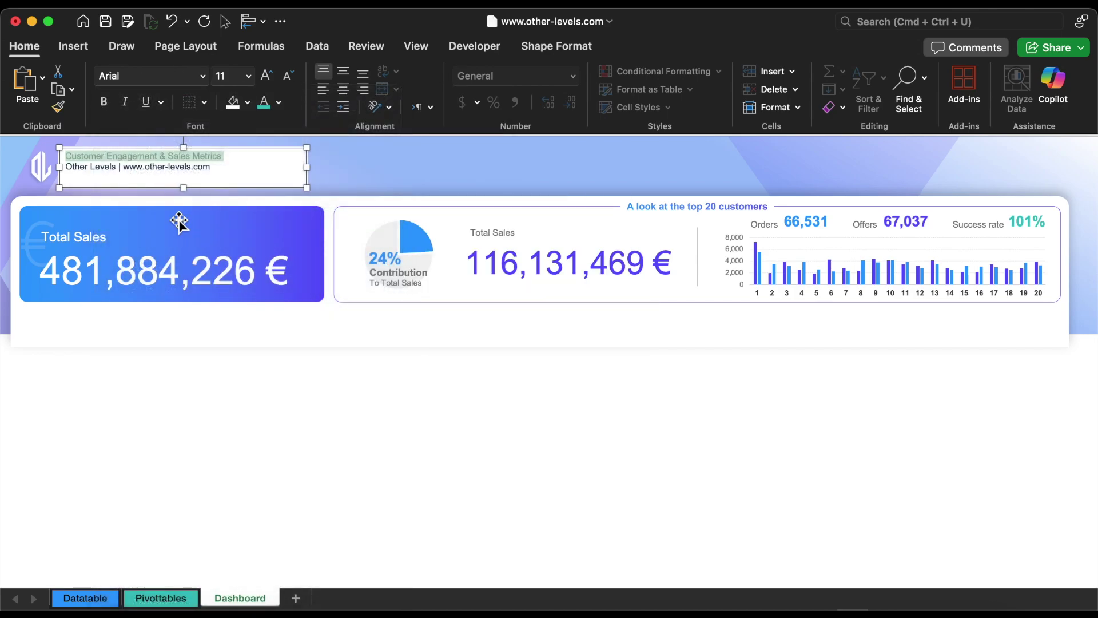
click(266, 76)
click(266, 77)
click(267, 76)
click(267, 77)
- Remove the outline and fill from the title text box beside the logo
click(558, 46)
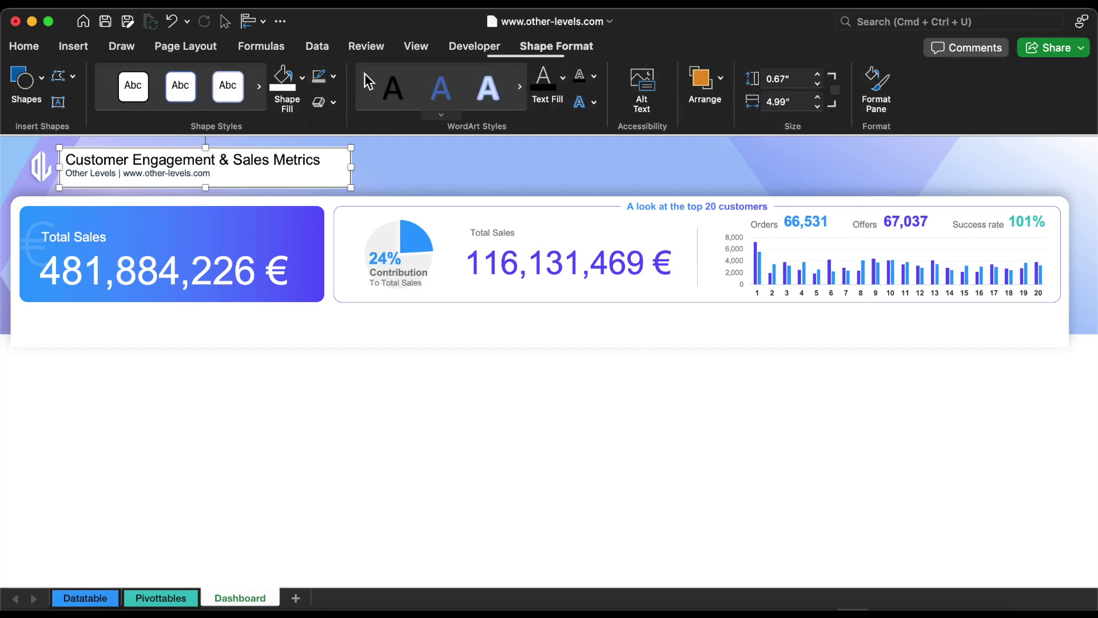
click(334, 77)
click(338, 139)
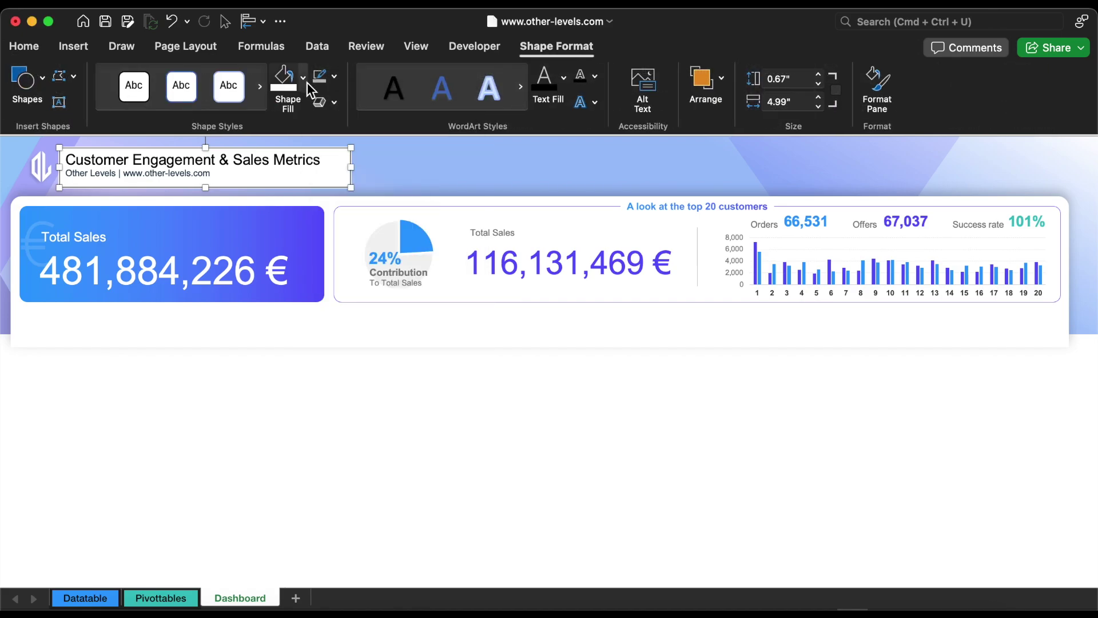
click(305, 79)
click(312, 144)
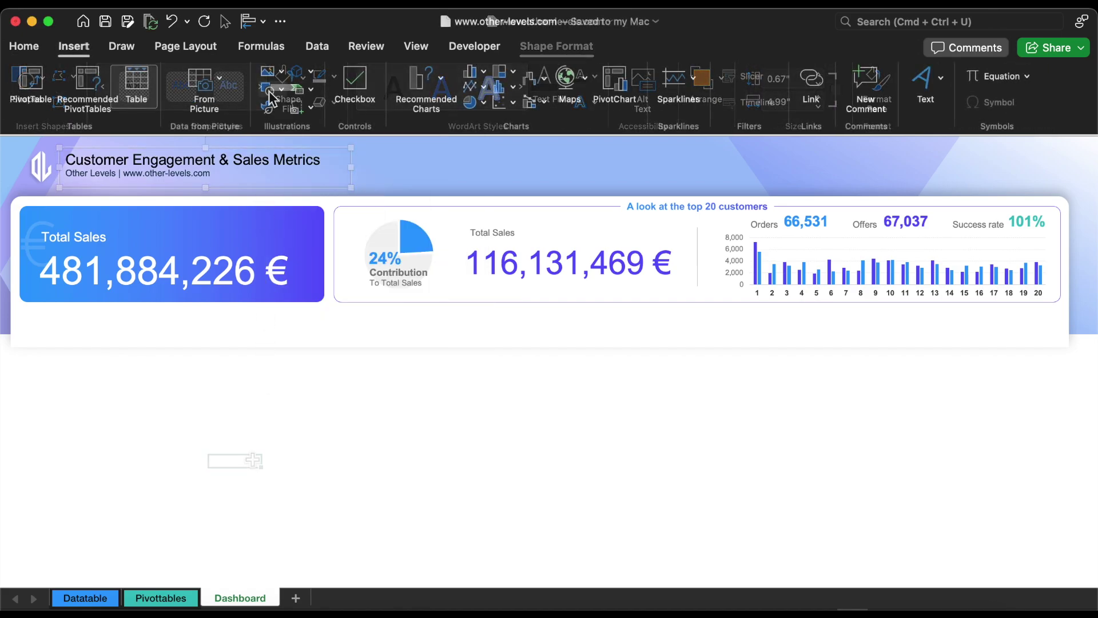
- Draw a rounded rectangle about 1.67" wide and 0.63" high in the banner and move it above the Orders and Offers figures
click(271, 95)
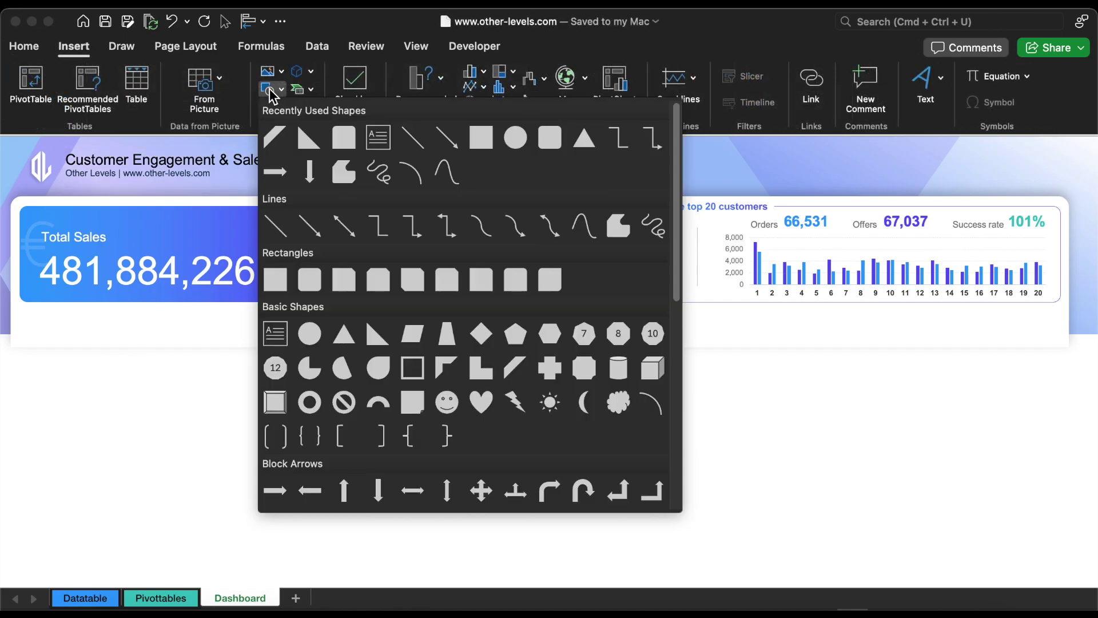
click(550, 139)
drag(601, 155, 700, 194)
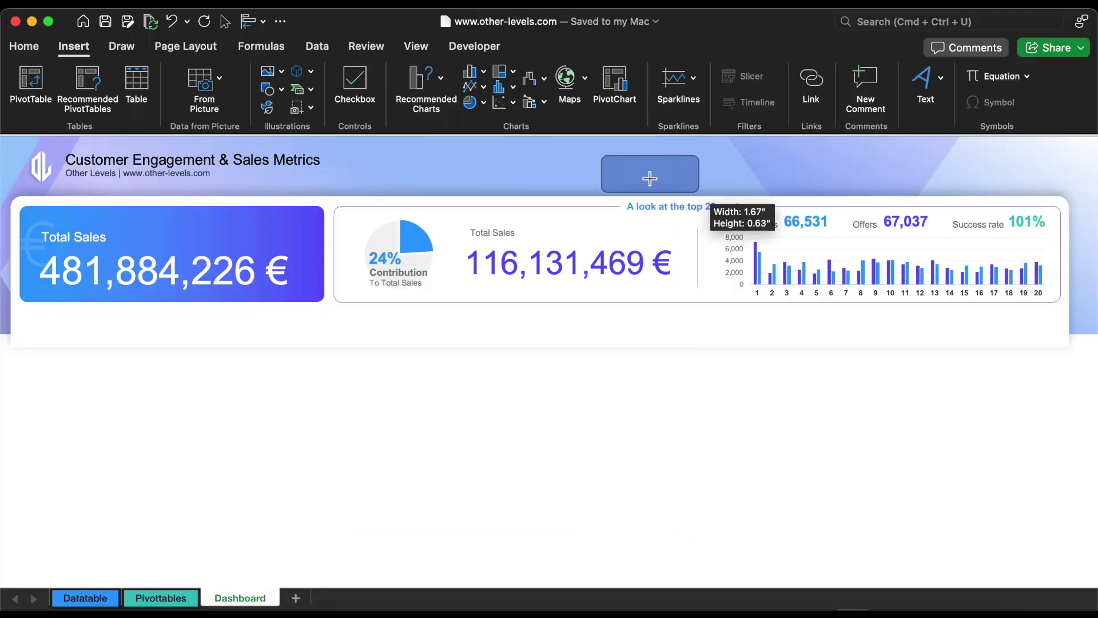
drag(632, 177, 837, 172)
- Make the rounded rectangle a fully rounded pill 0.56" high and 1.56" wide, and place a duplicate beside it in the banner
click(819, 85)
click(819, 85)
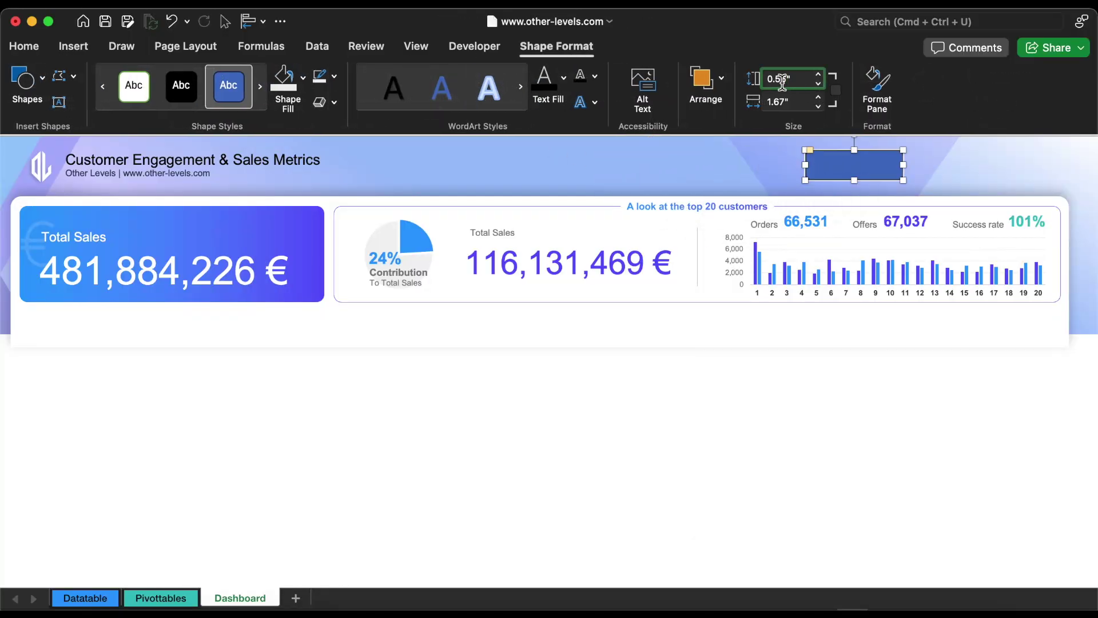
click(782, 100)
key(BackSpace)
key(BackSpace)
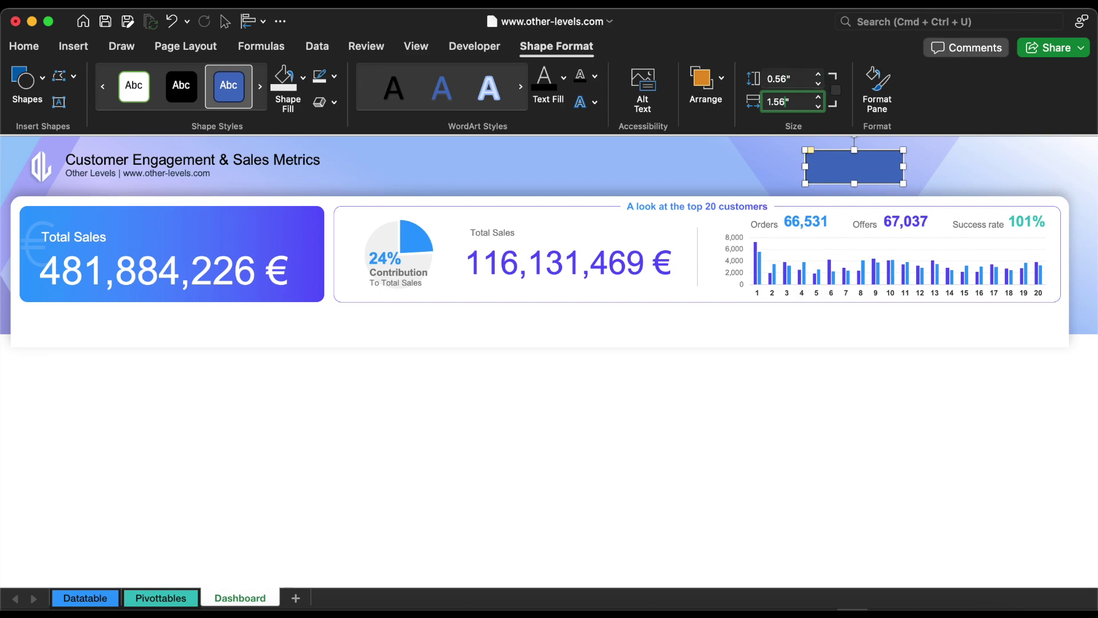
key(Return)
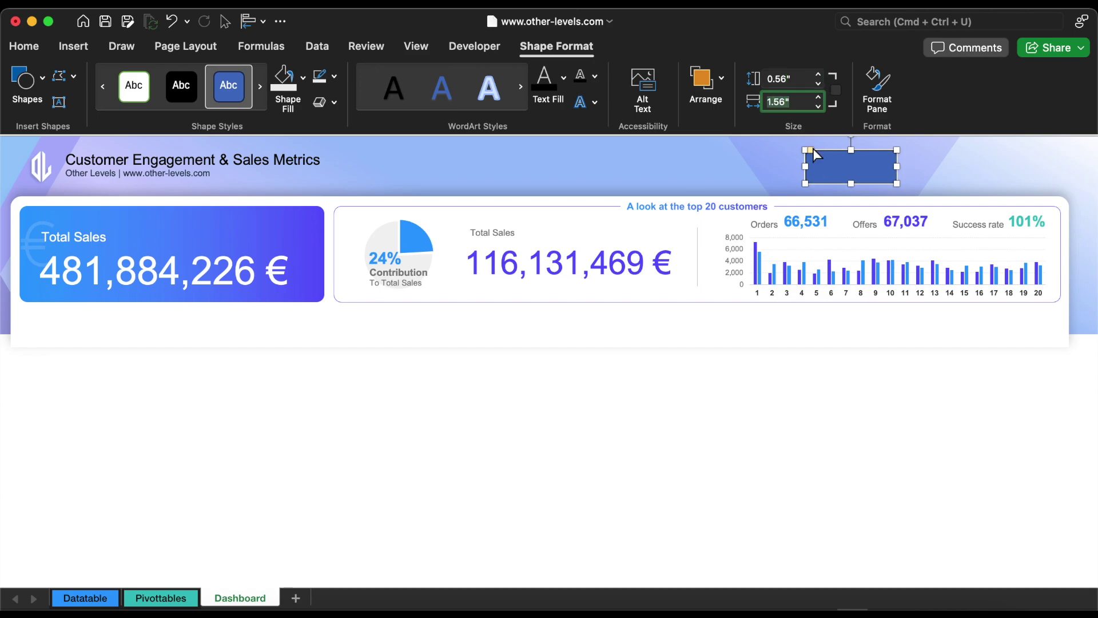
drag(811, 150, 1018, 172)
- Give the left pill a gray outline with an adjusted weight and a white fill
click(944, 171)
click(334, 76)
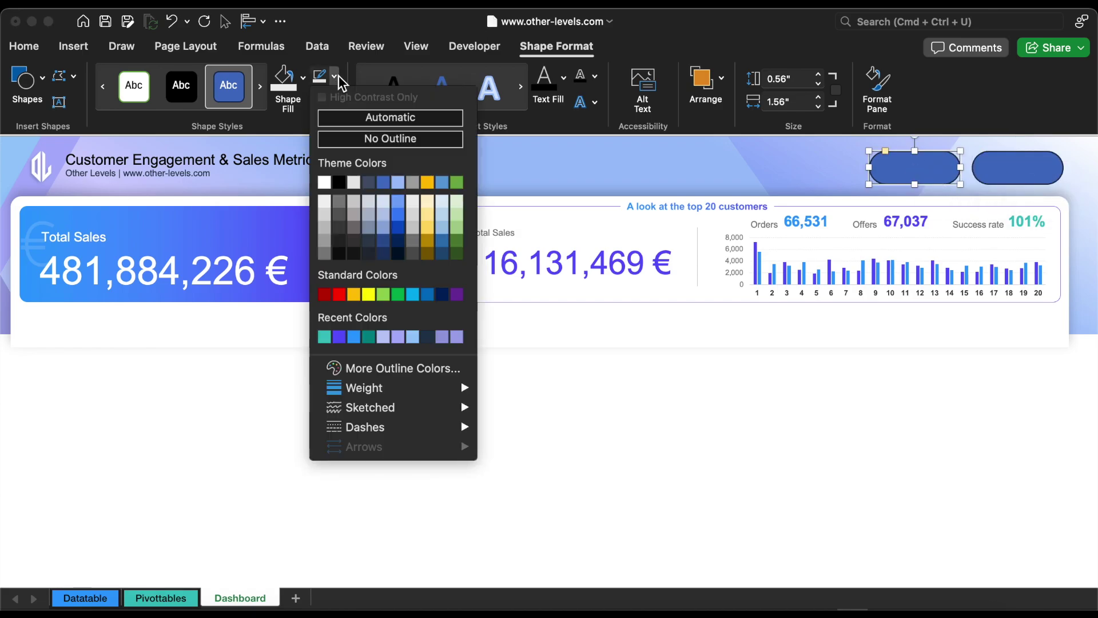
mouse_move(366, 388)
click(559, 395)
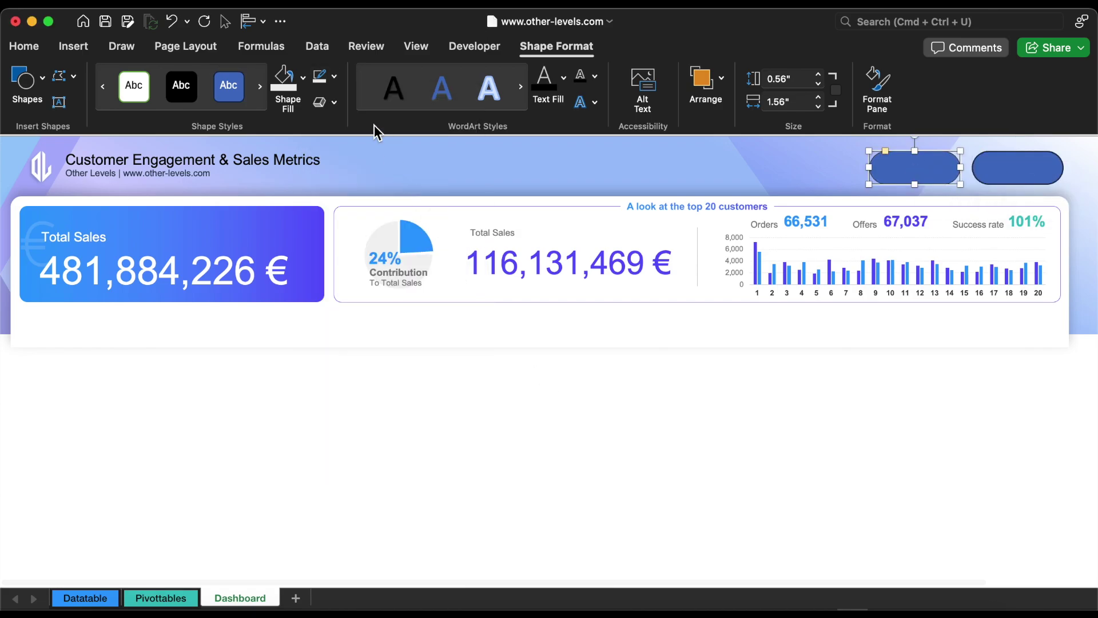
click(334, 78)
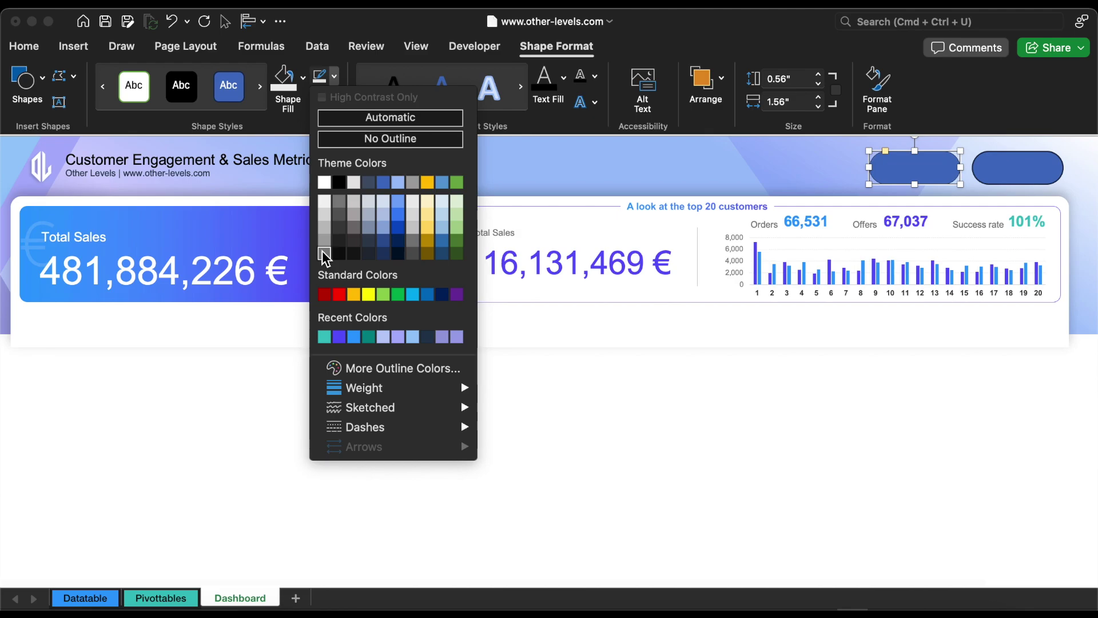
click(324, 255)
click(303, 76)
click(283, 188)
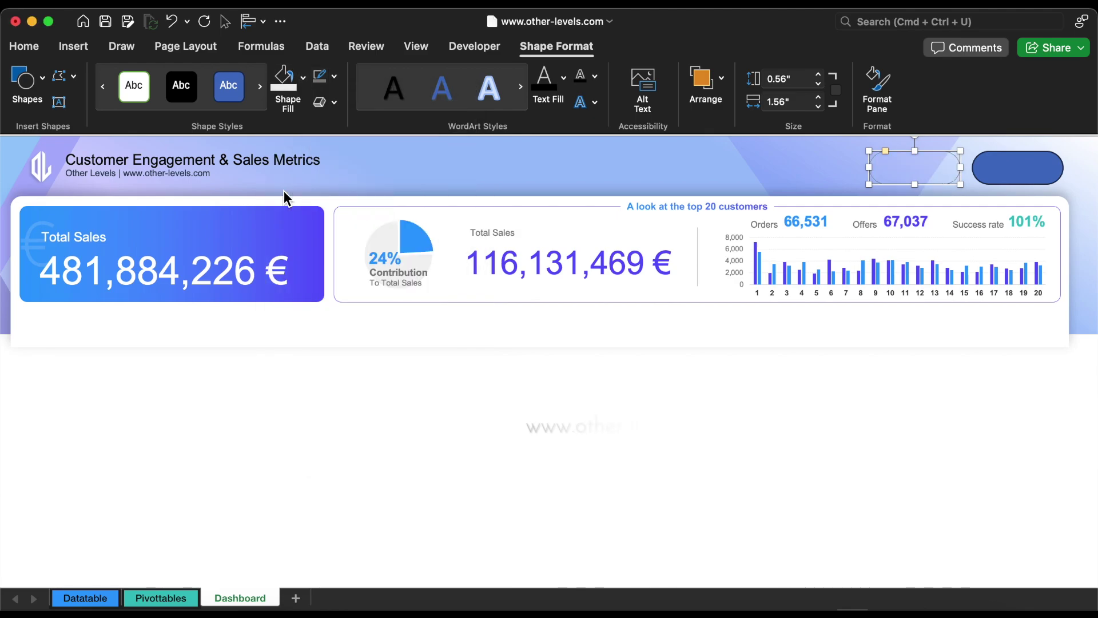
- Fill the right pill with hex color 2B9CFF and remove its outline
click(1018, 167)
click(307, 87)
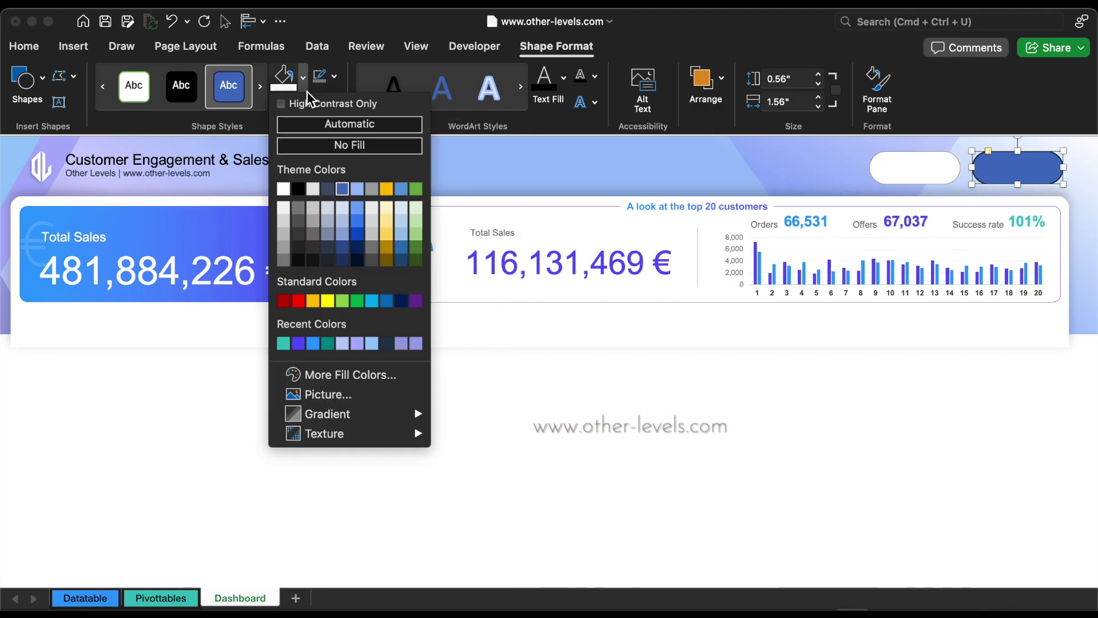
click(324, 370)
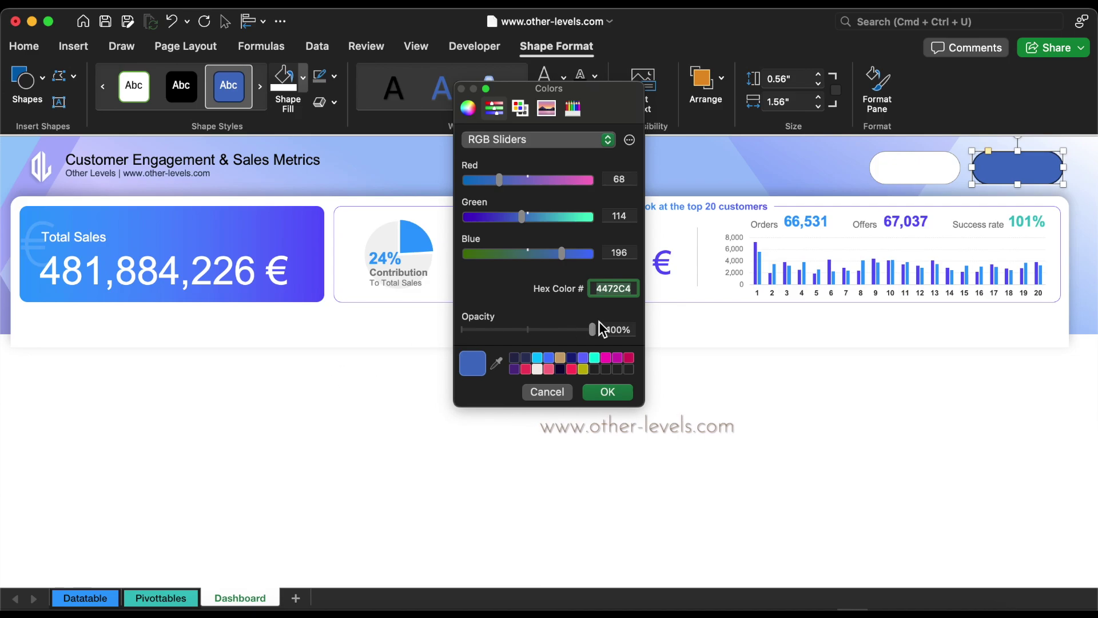
text(2B9CFF)
click(615, 401)
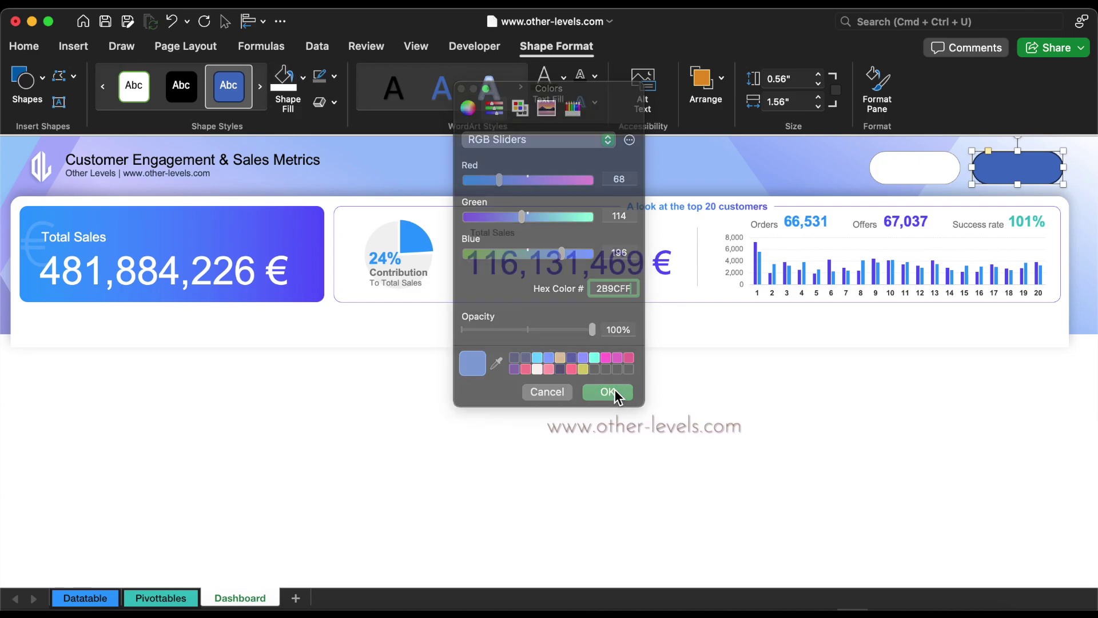
click(336, 76)
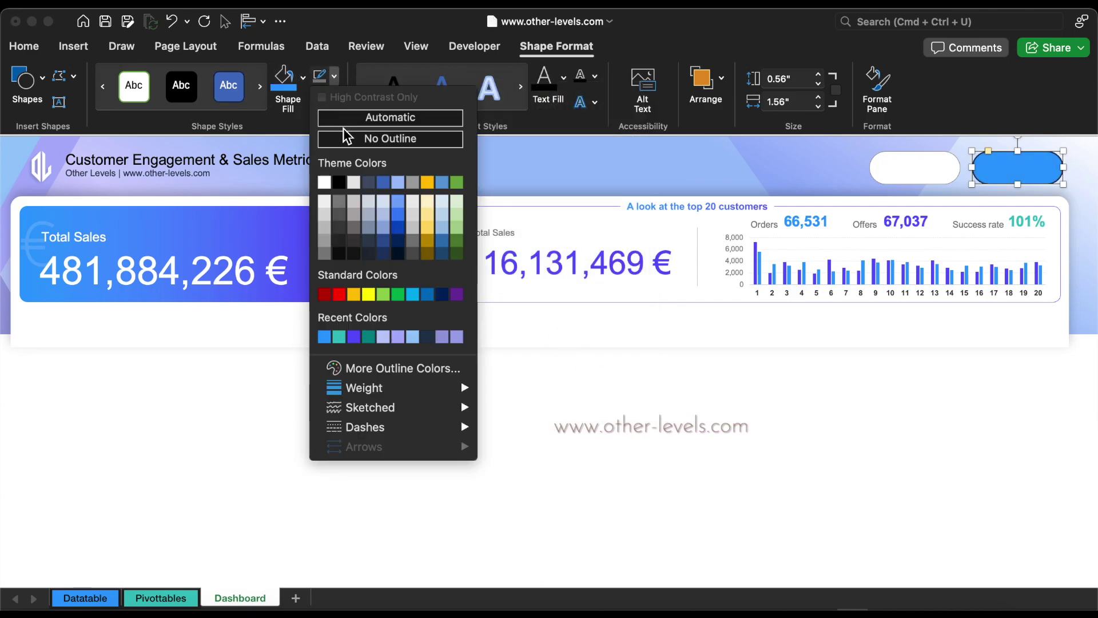
click(346, 142)
- Label the blue pill "Dashboard" in Arial, centered horizontally and vertically
text(Dashboard)
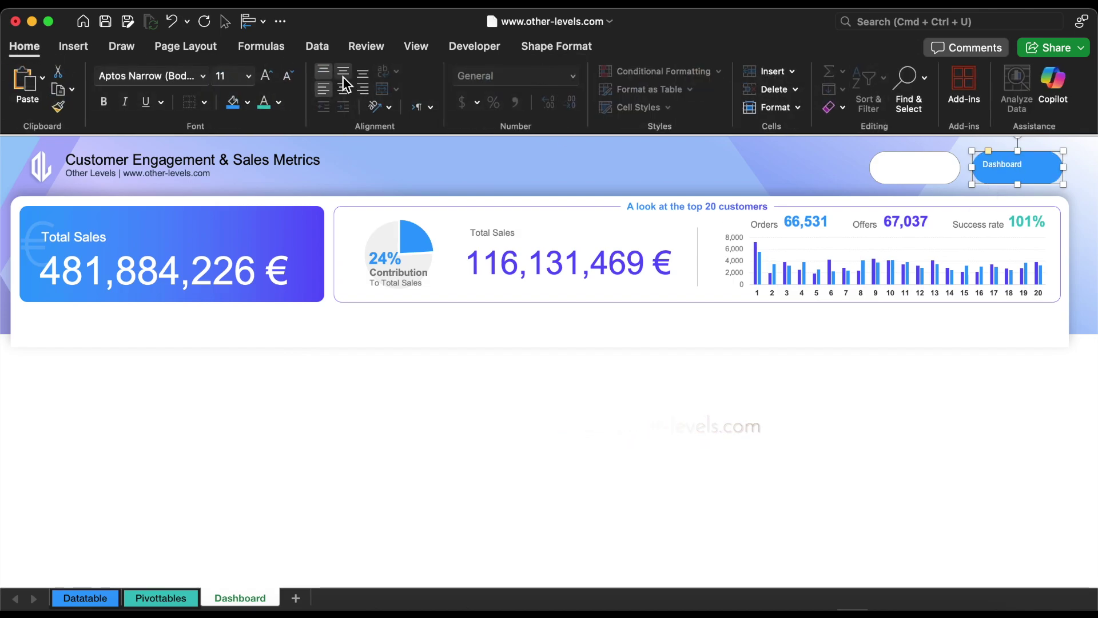
click(343, 86)
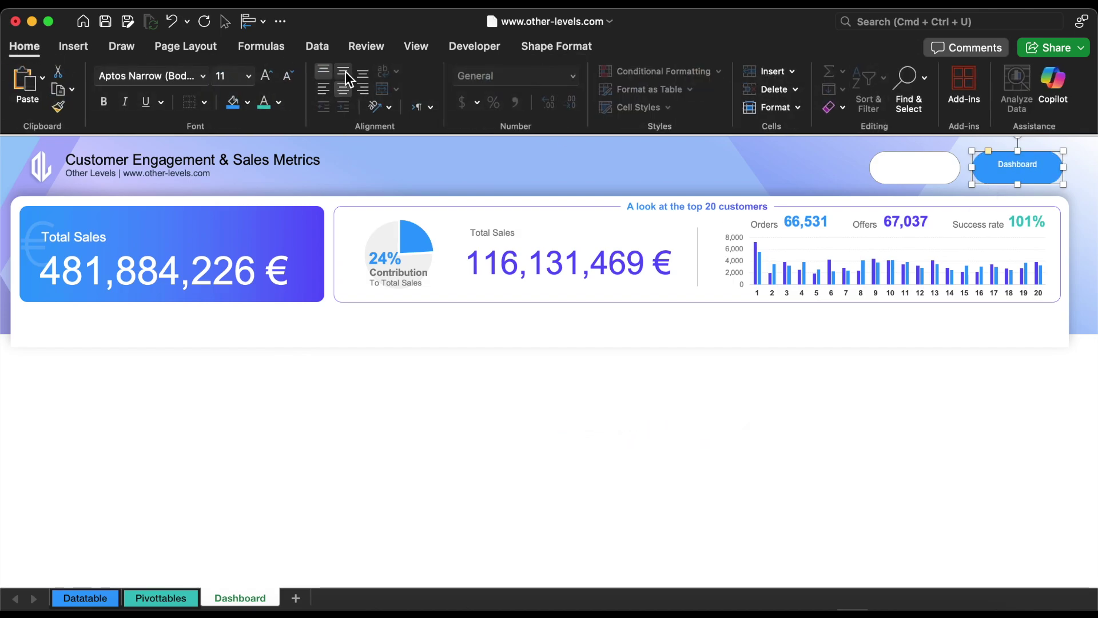
click(203, 77)
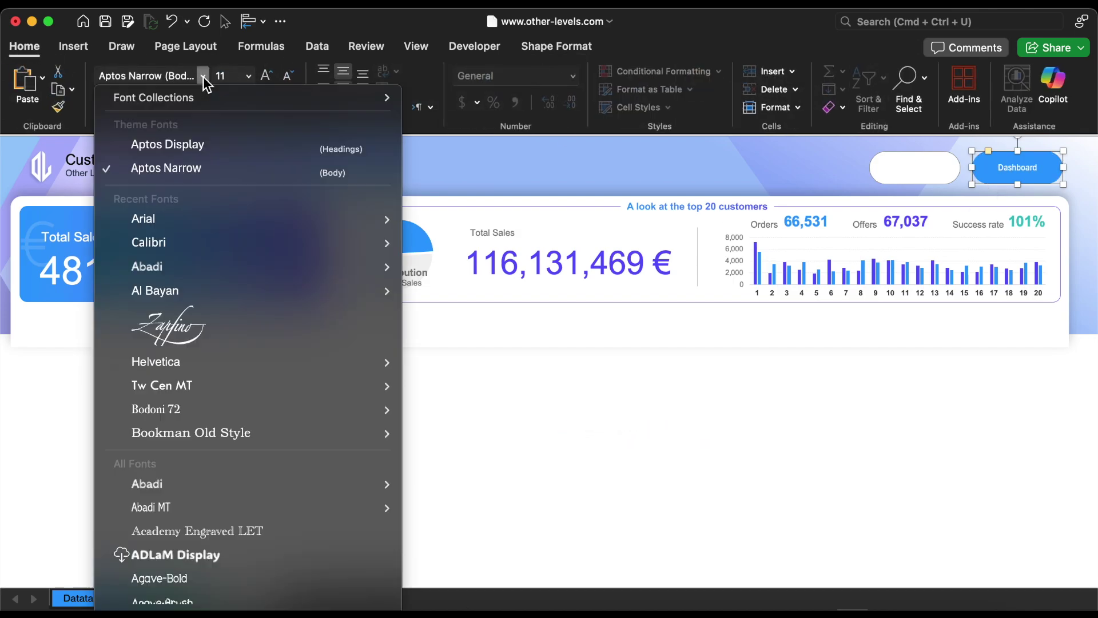
click(168, 215)
- Label the white pill "Data Table" in gray Arial text, centered horizontally and vertically
click(915, 168)
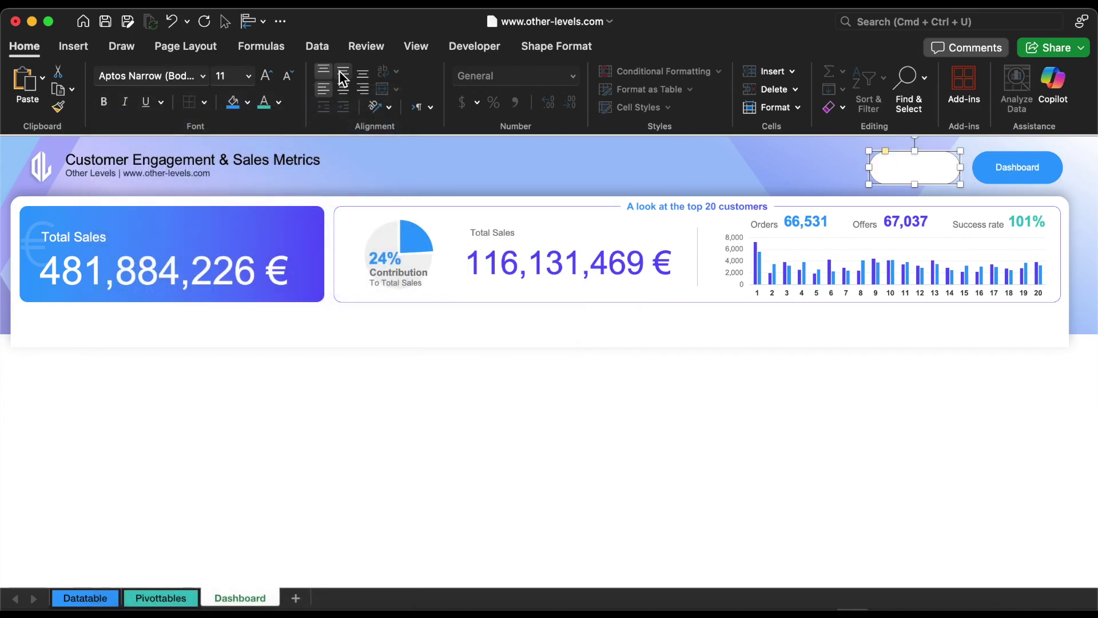
click(343, 71)
click(343, 88)
click(202, 76)
click(156, 216)
text(Data Table)
click(279, 104)
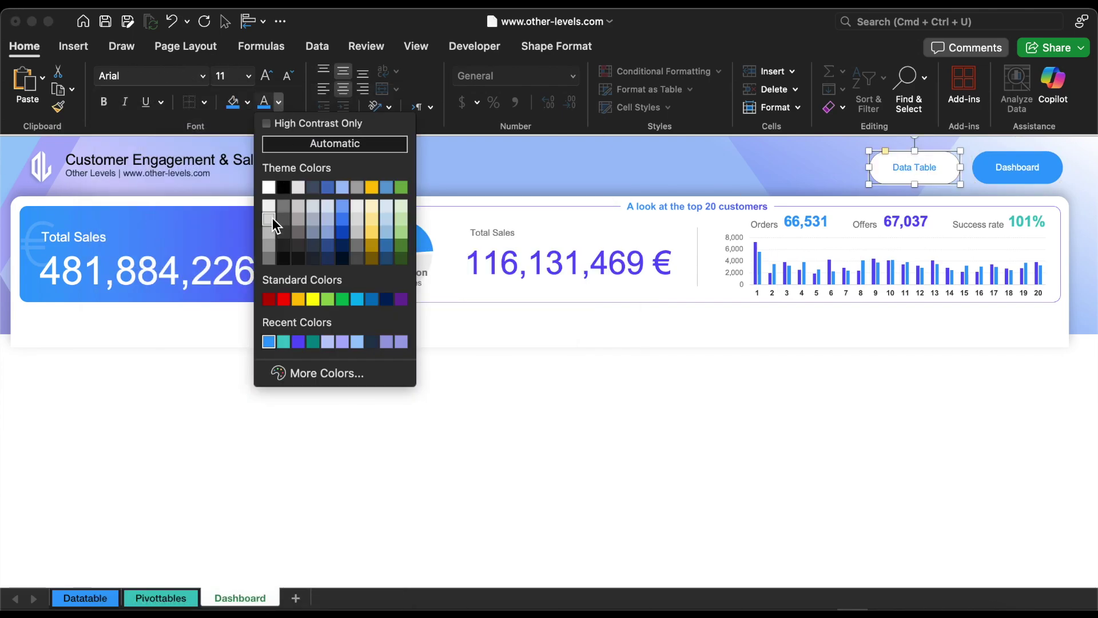
click(266, 257)
- Set the fill transparency of the Dashboard pill to 45%
click(1017, 168)
key(super+1)
scroll(825, 314, right, 4)
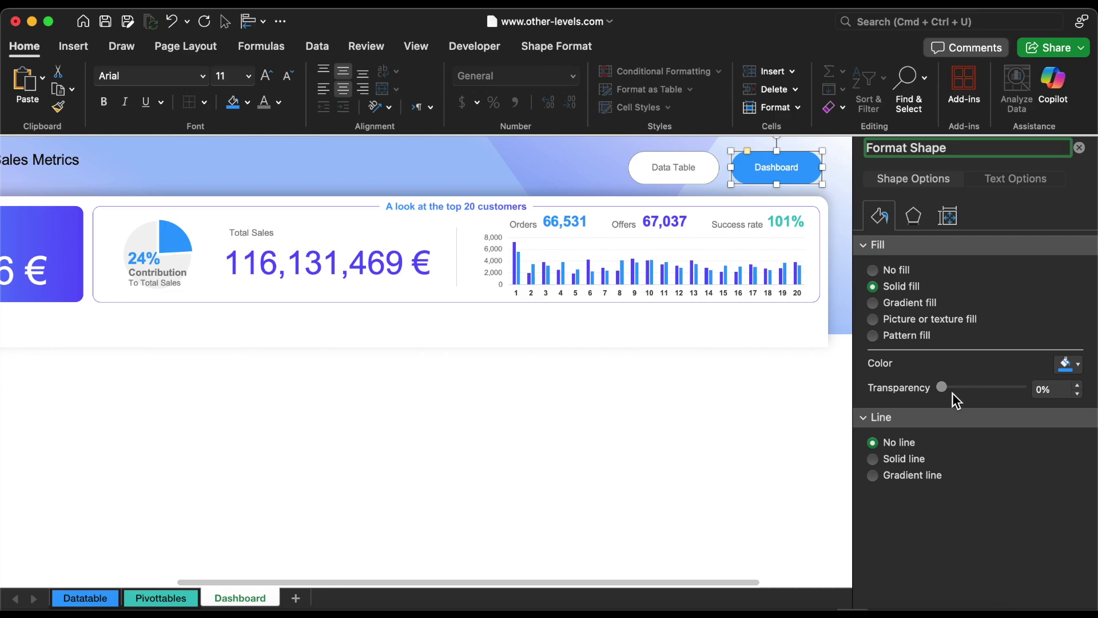
drag(945, 390, 980, 394)
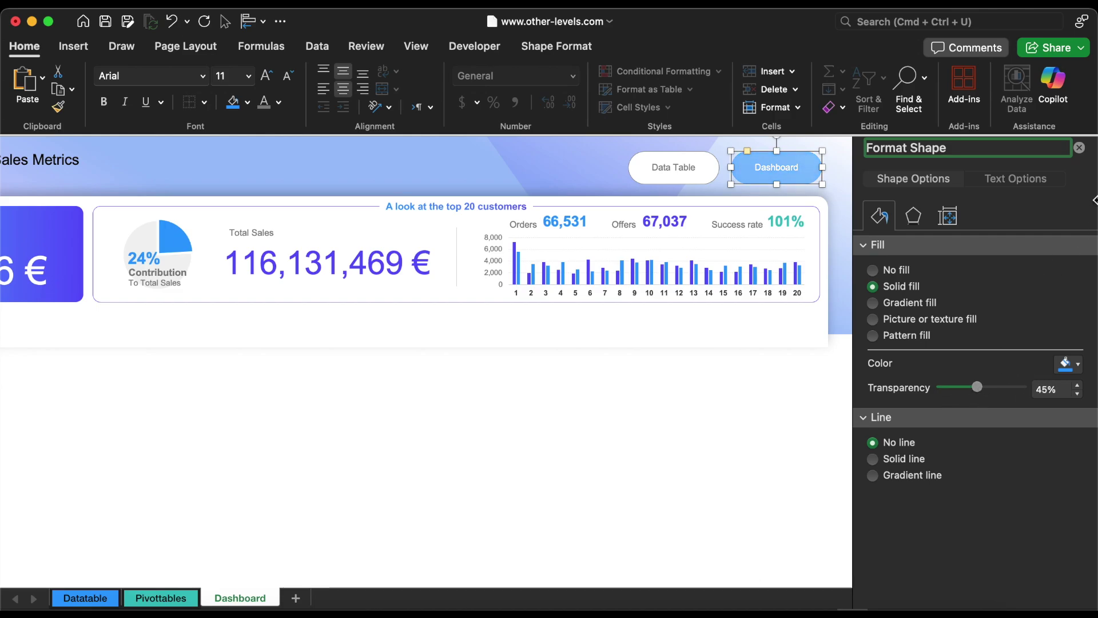
click(1079, 148)
- Link the Dashboard pill to cell A1 of the Dashboard sheet, with the ScreenTip "Dashboard"
right_click(803, 182)
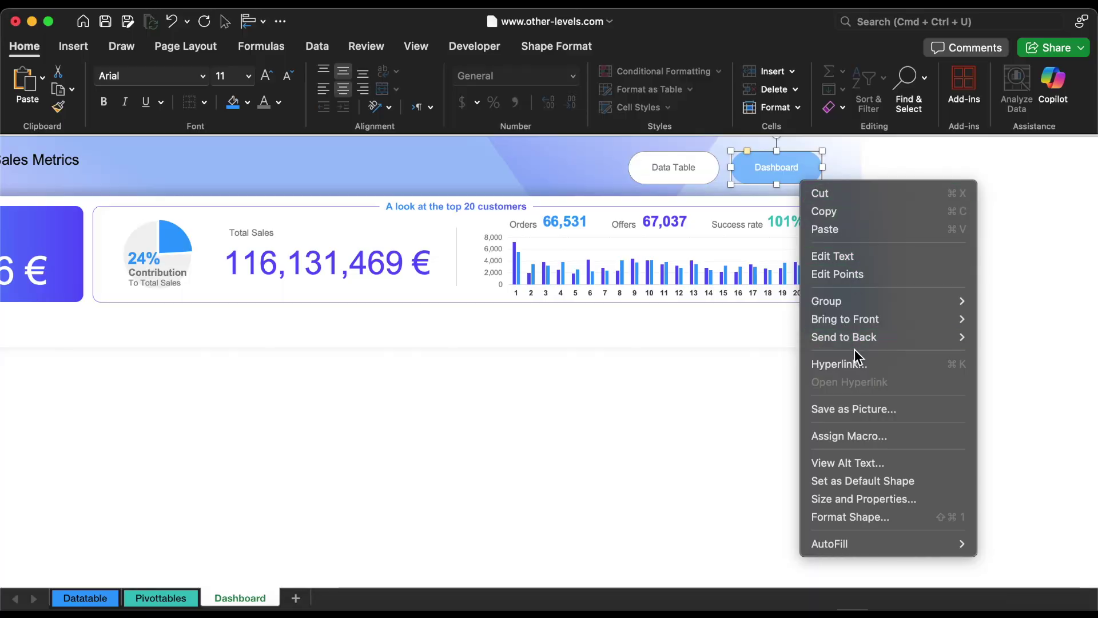
click(858, 366)
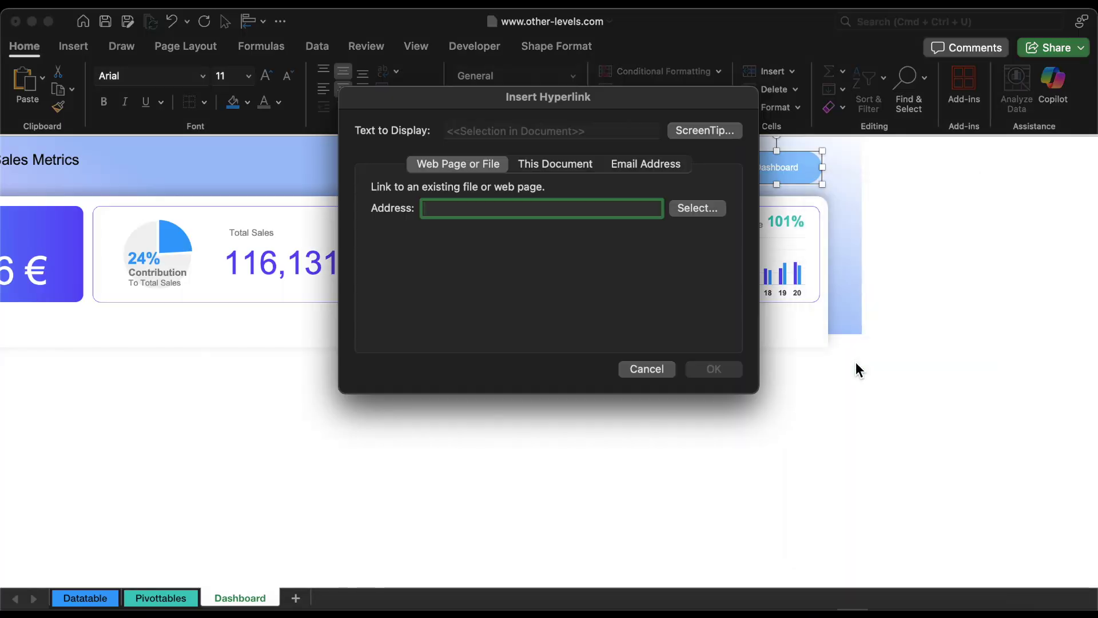
click(551, 164)
click(434, 297)
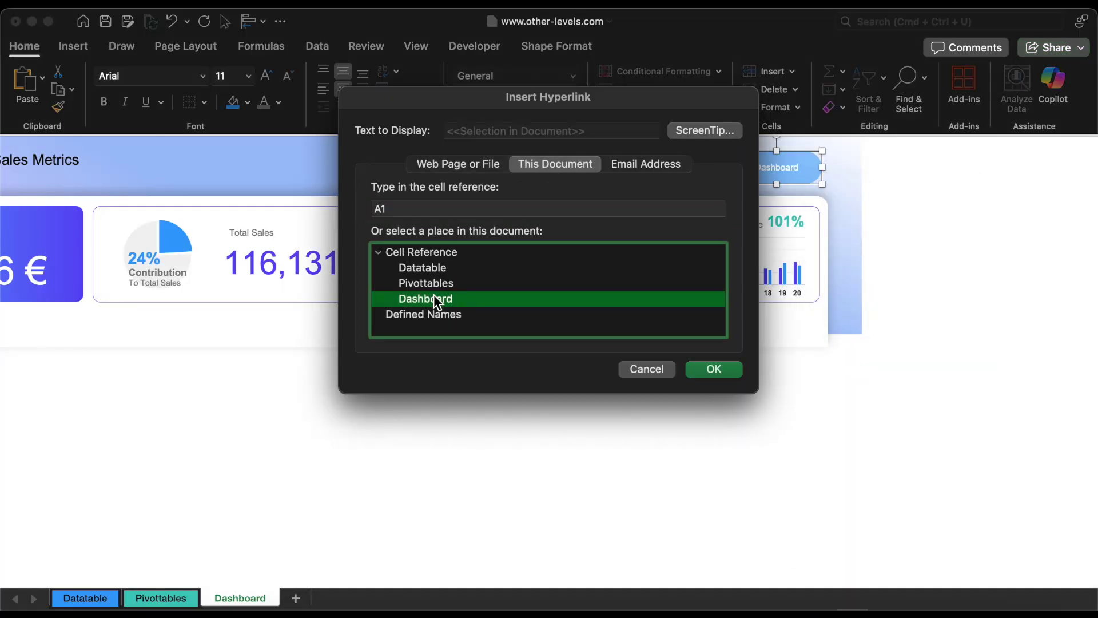
click(709, 132)
text(Das)
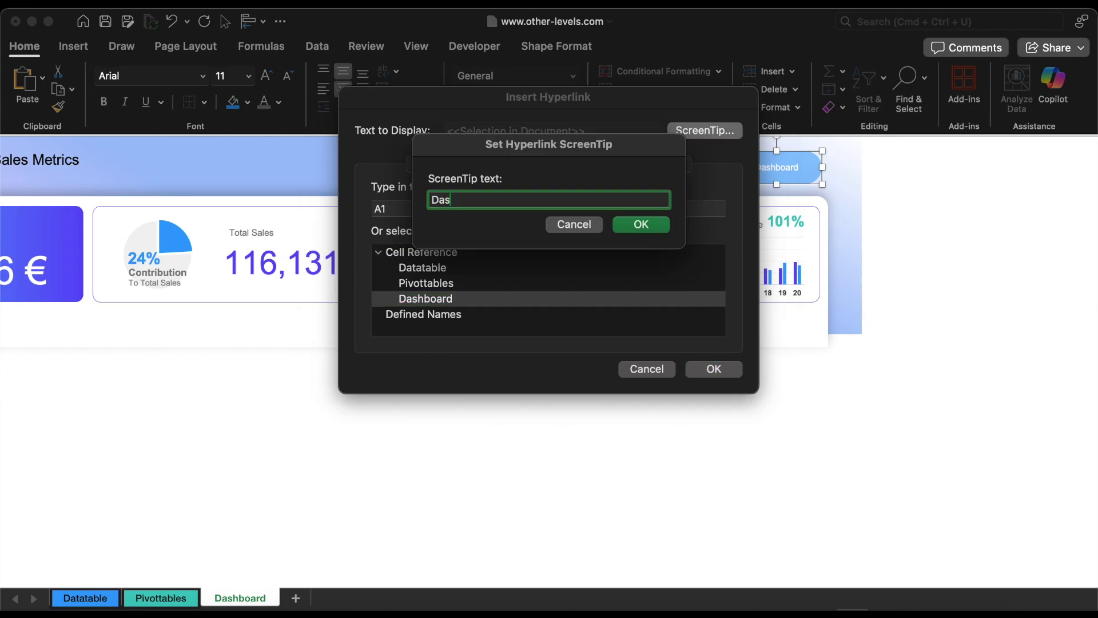
text(hboar)
key(Return)
click(696, 372)
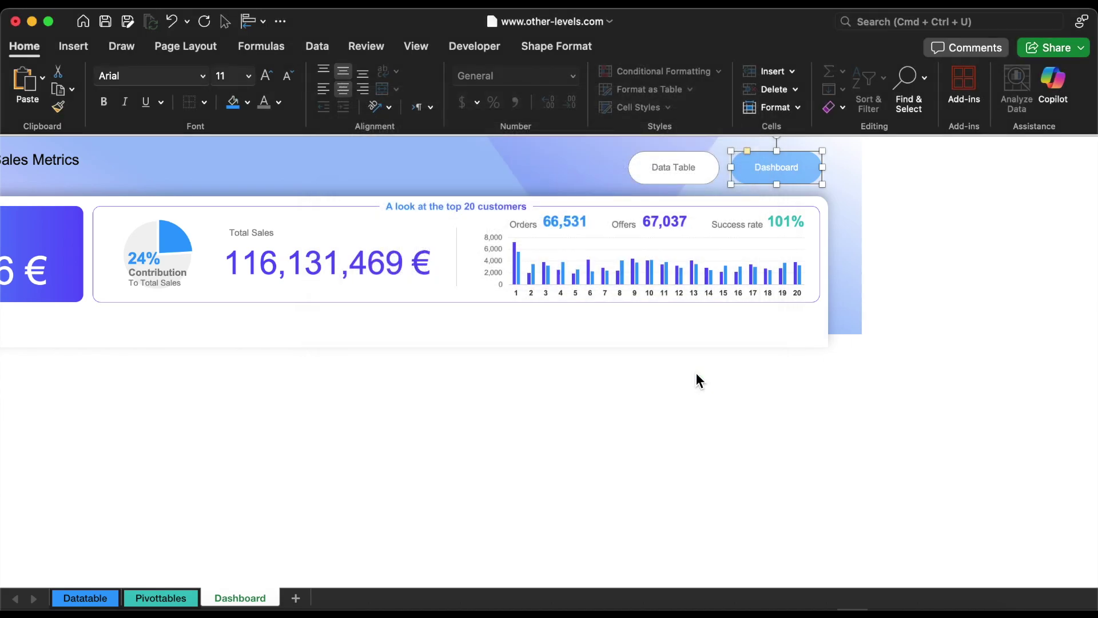
- Link the Data Table pill to cell A1 of the Datatable sheet, with the ScreenTip "Data"
click(689, 178)
right_click(687, 175)
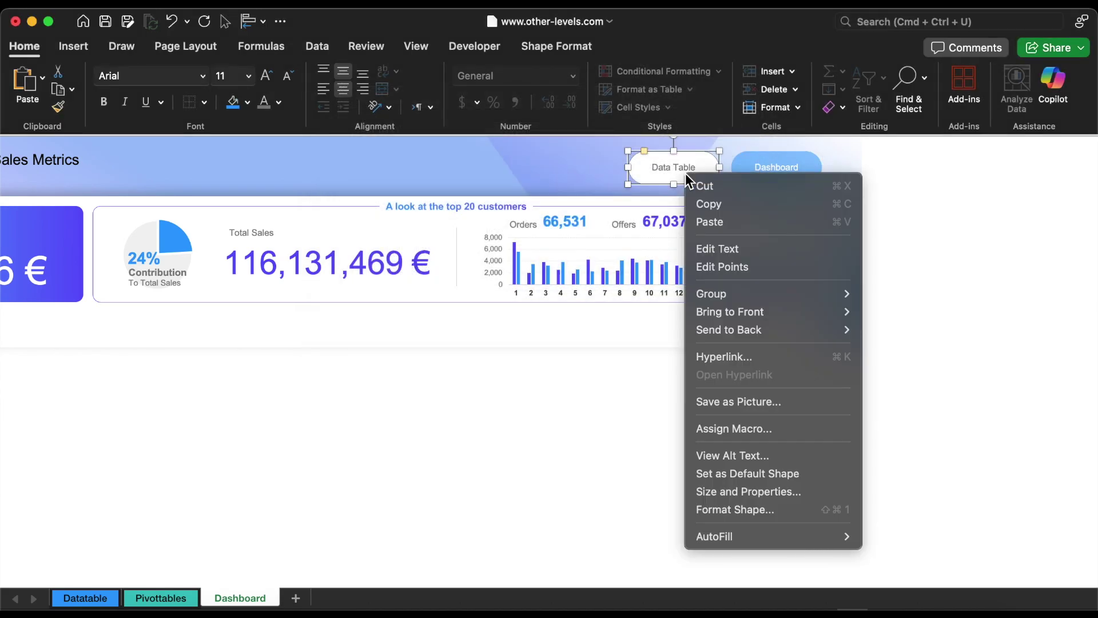
click(727, 359)
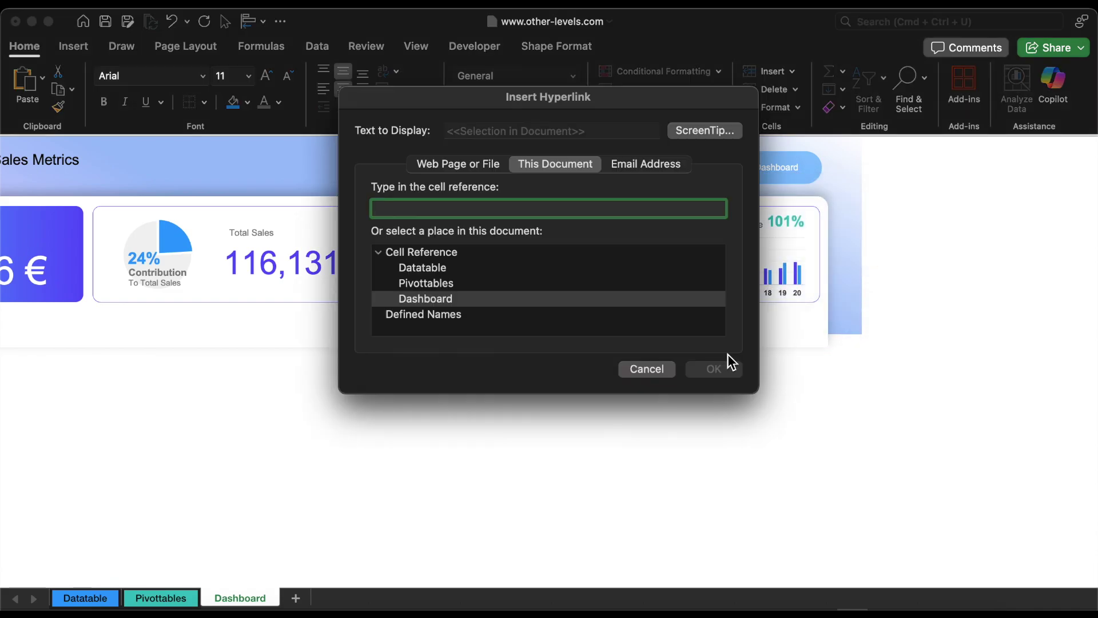
click(431, 272)
click(706, 137)
text(Data Table)
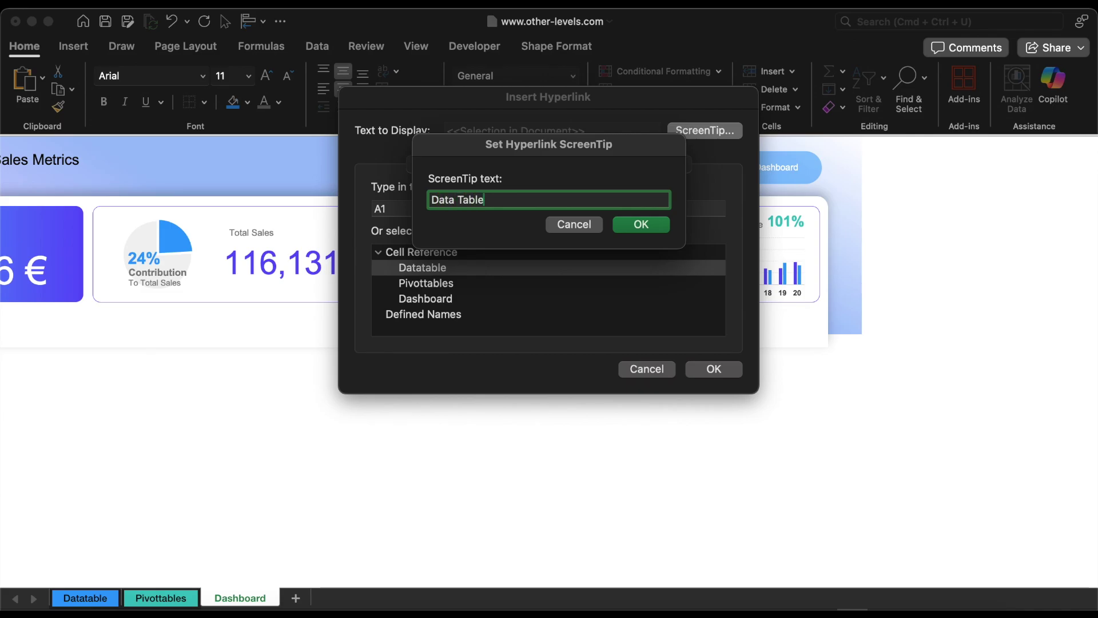
key(Return)
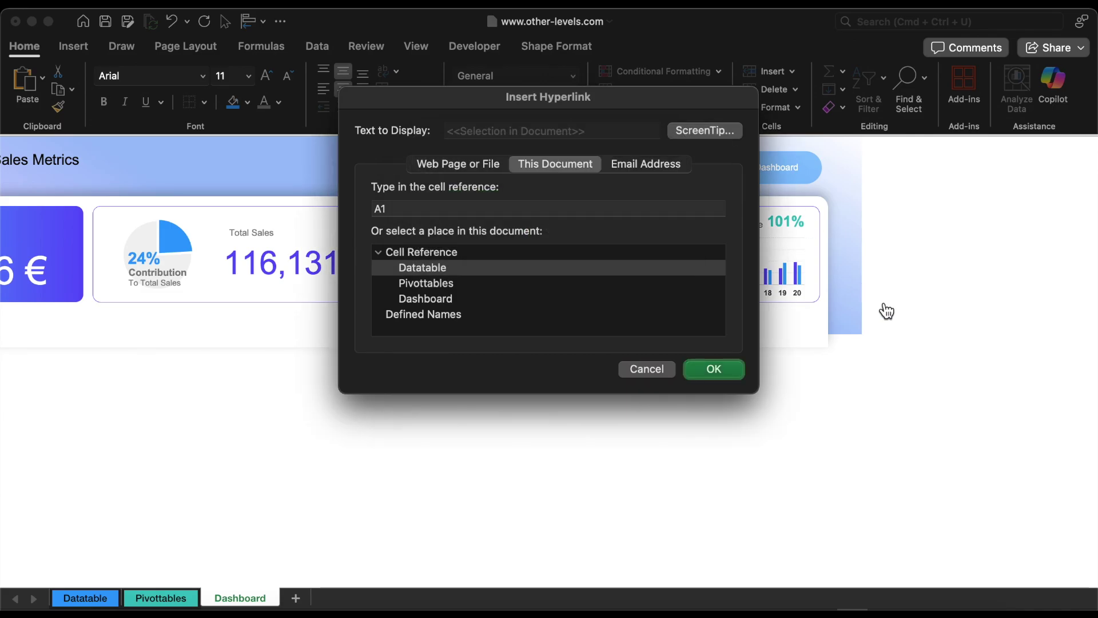
click(709, 369)
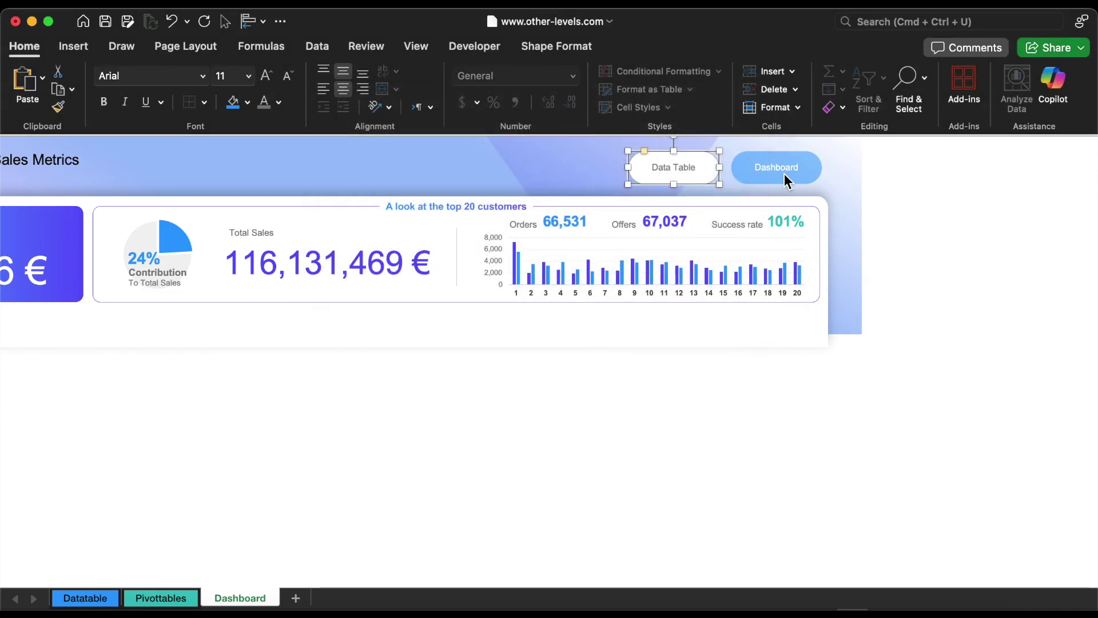
- Duplicate the card's Total Sales label below the card and turn it into an "Our Customers" heading in bold teal Arial, size 20
scroll(784, 173, left, 5)
click(87, 234)
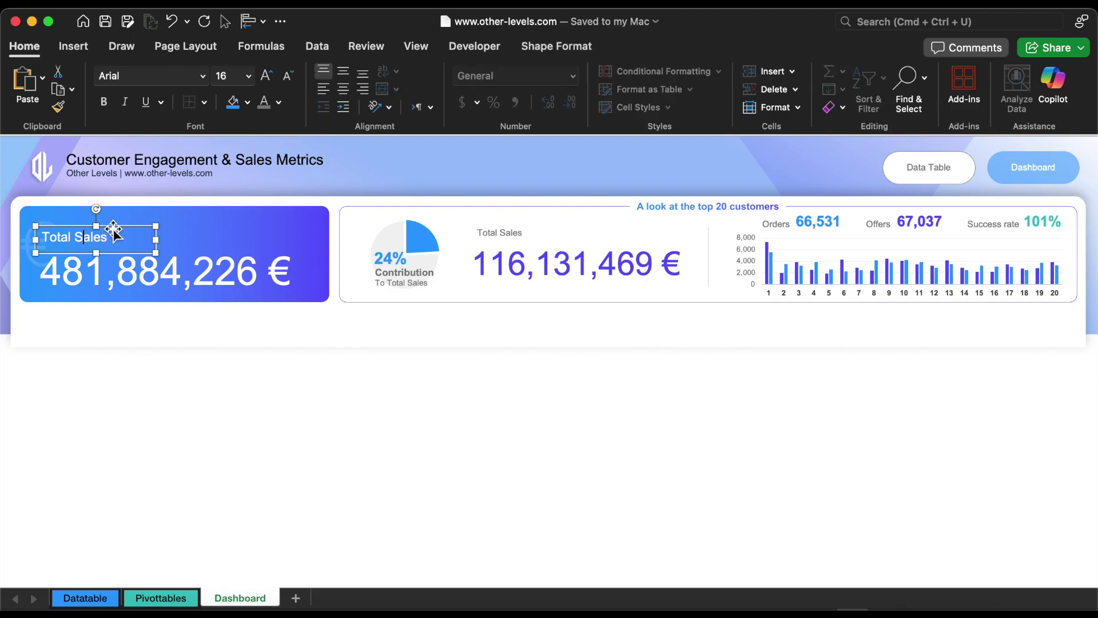
drag(113, 233, 115, 323)
click(279, 102)
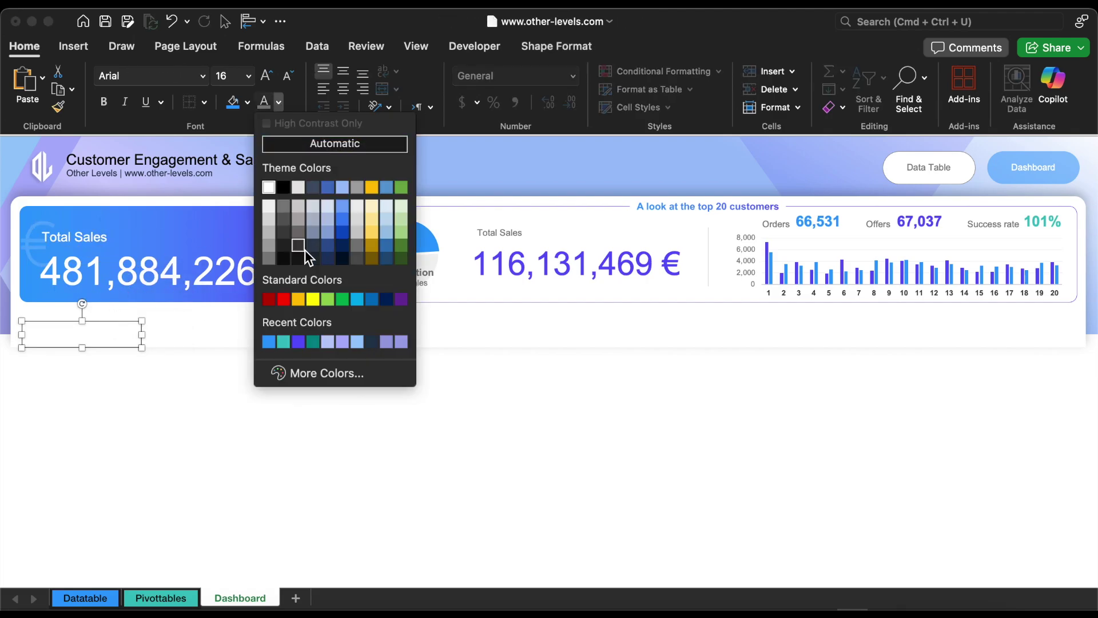
click(313, 342)
text(Our Customers)
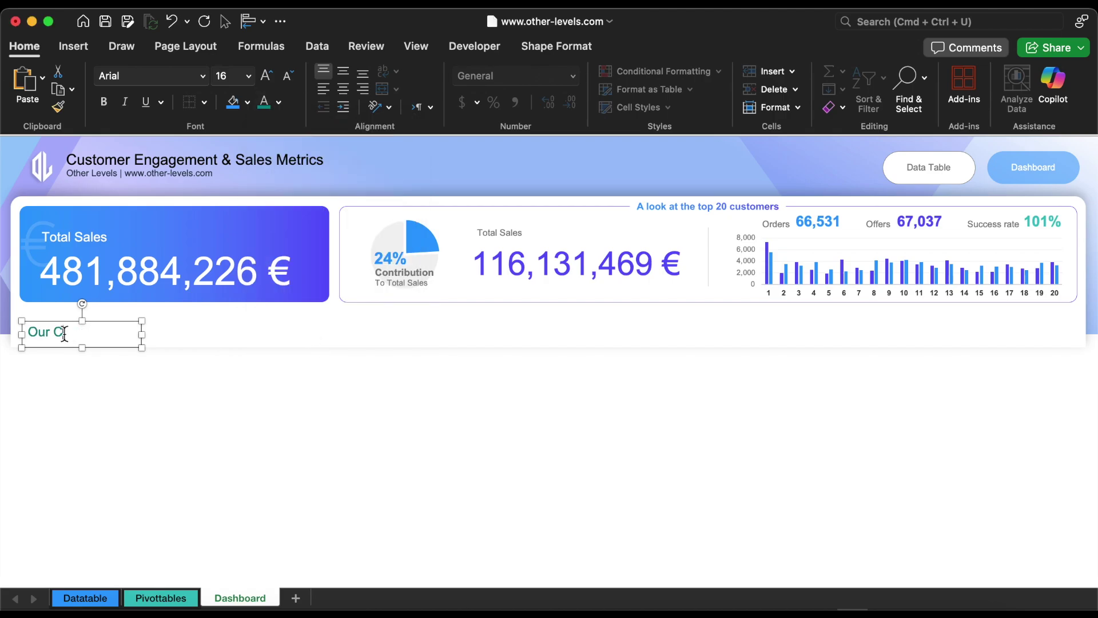
click(271, 81)
click(271, 80)
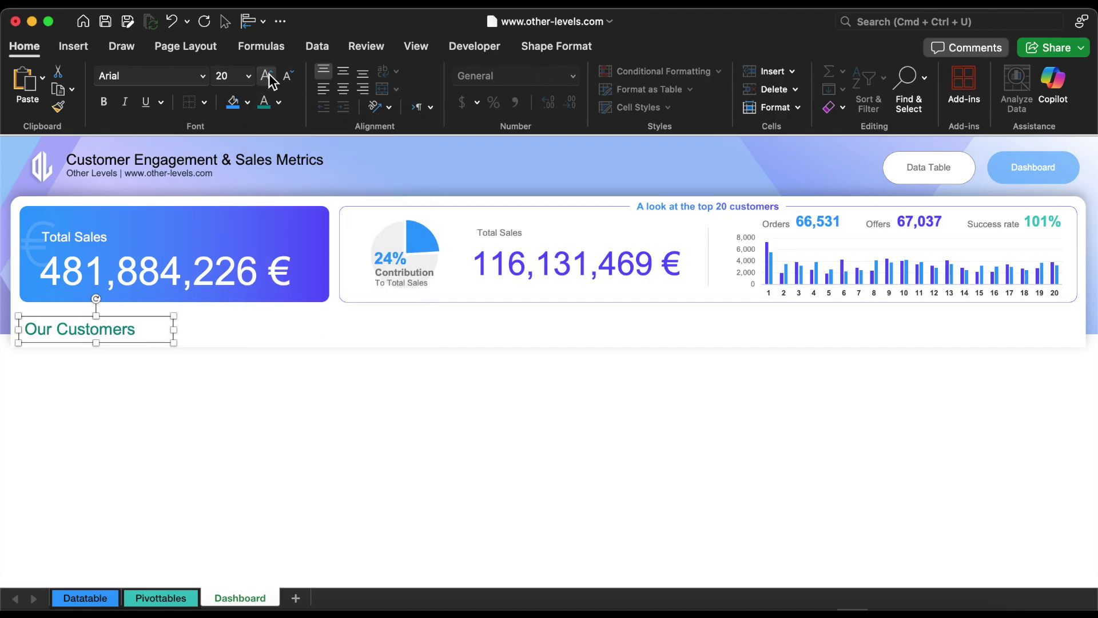
click(105, 103)
- Fill the column A cells beneath the banner with the copied purple hex color, matching the background edge
click(49, 373)
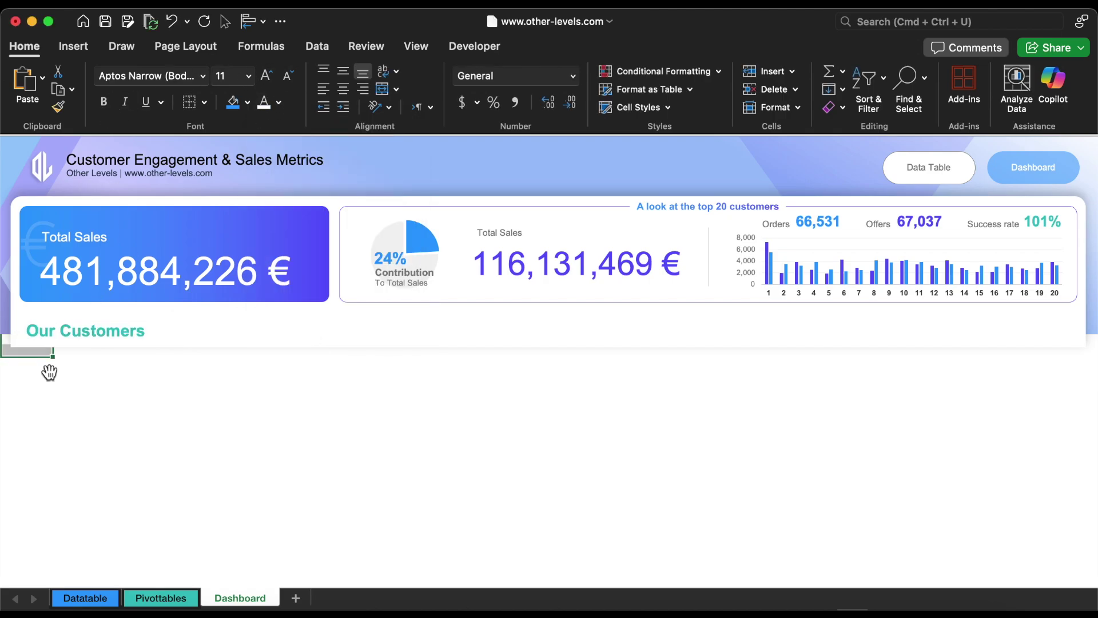
key(shift+Down)
key(shift+Down)
key(shift+Down)
key(shift+Down)
key(shift+Down)
key(shift+Down)
key(shift+Down)
key(shift+Down)
key(shift+Down)
key(shift+Down)
key(shift+Down)
key(shift+Down)
key(shift+Down)
key(shift+Down)
key(shift+Down)
key(shift+Down)
key(shift+Down)
key(shift+Down)
key(shift+Down)
key(shift+Down)
scroll(123, 328, up, 10)
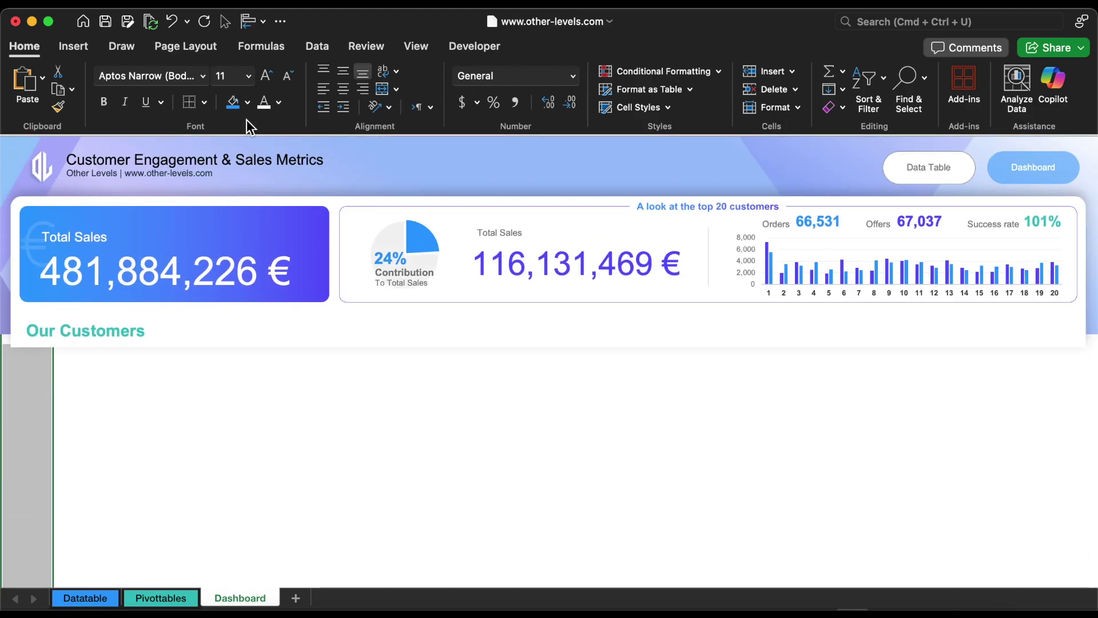
click(247, 103)
click(282, 372)
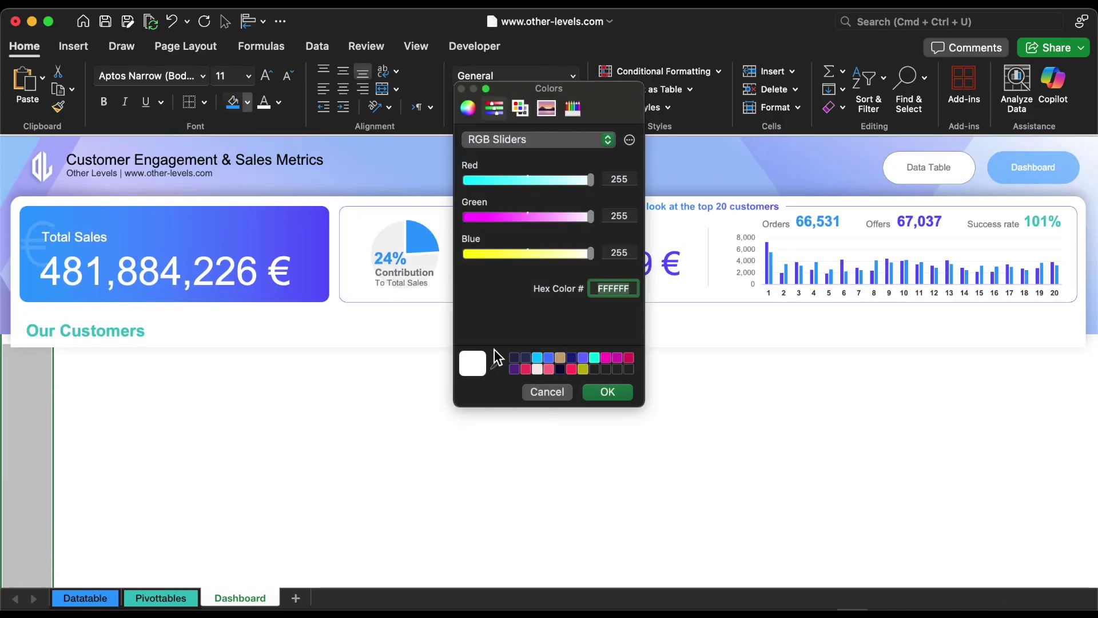
text(999EDF)
click(608, 392)
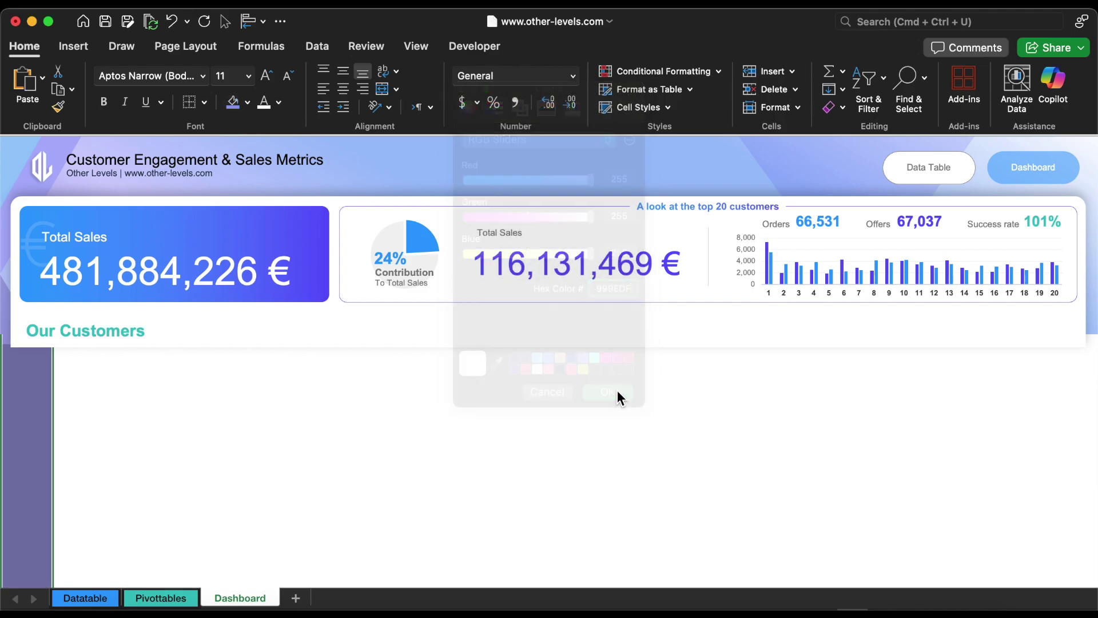
- Set all objects on the Dashboard sheet to "Don't move or size with cells"
click(31, 350)
key(super+a)
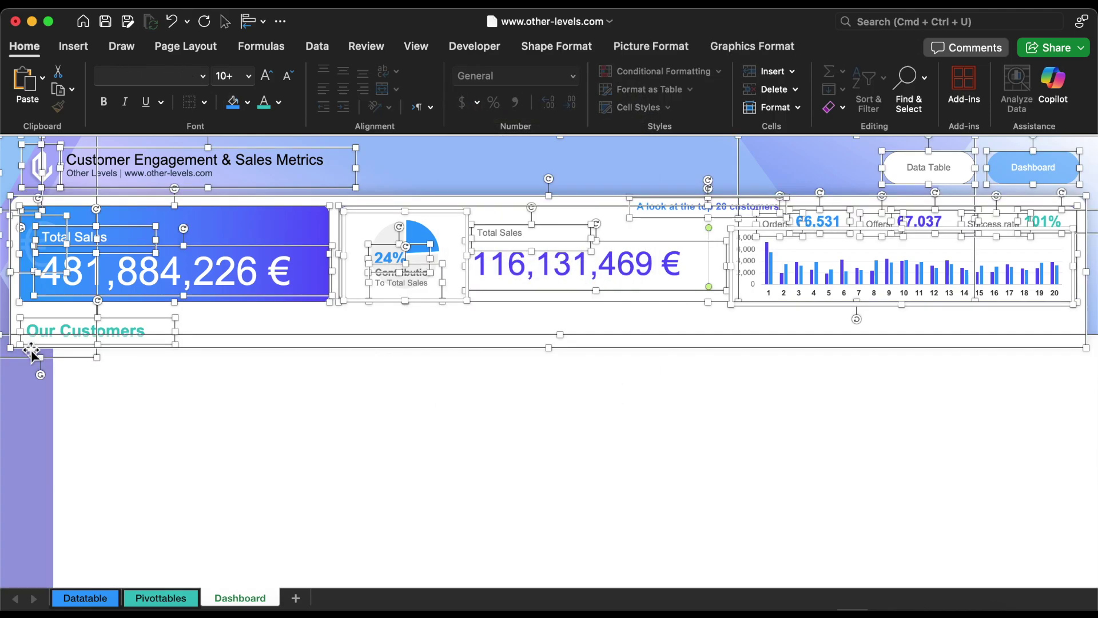
key(super+1)
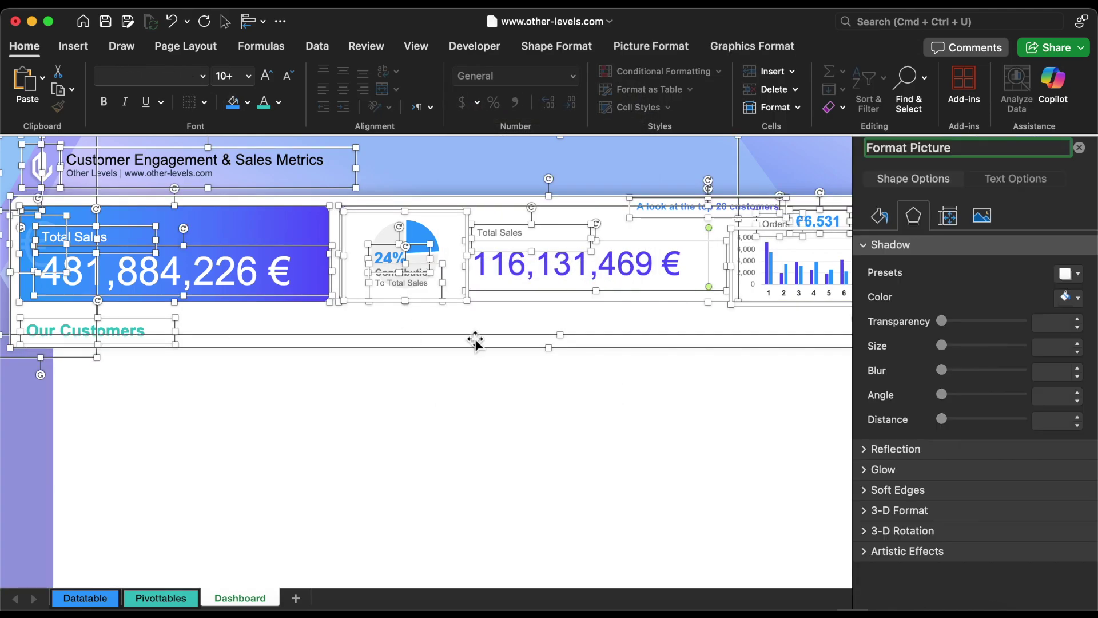
click(948, 217)
click(901, 265)
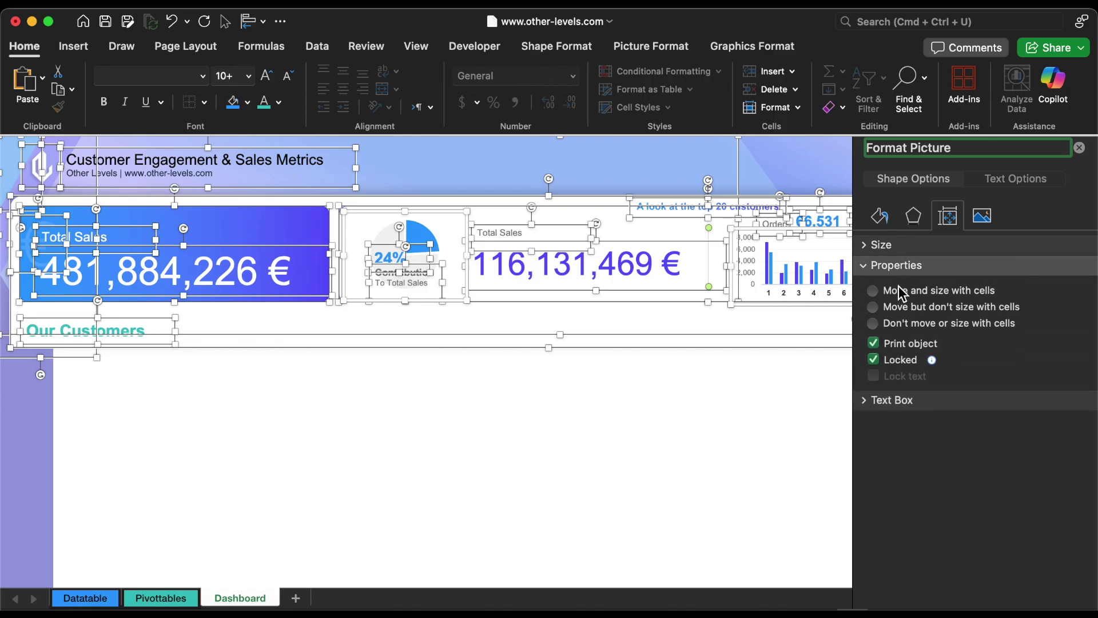
click(910, 325)
- Show the row and column headings and narrow column A to the edge of the white card
click(416, 46)
click(412, 83)
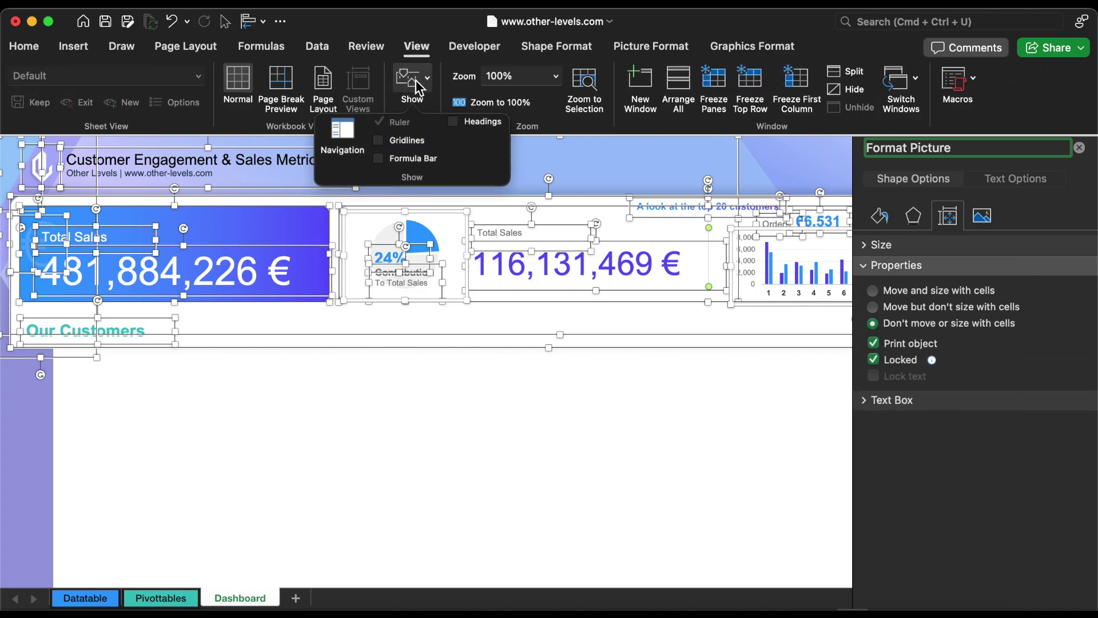
click(488, 122)
key(Escape)
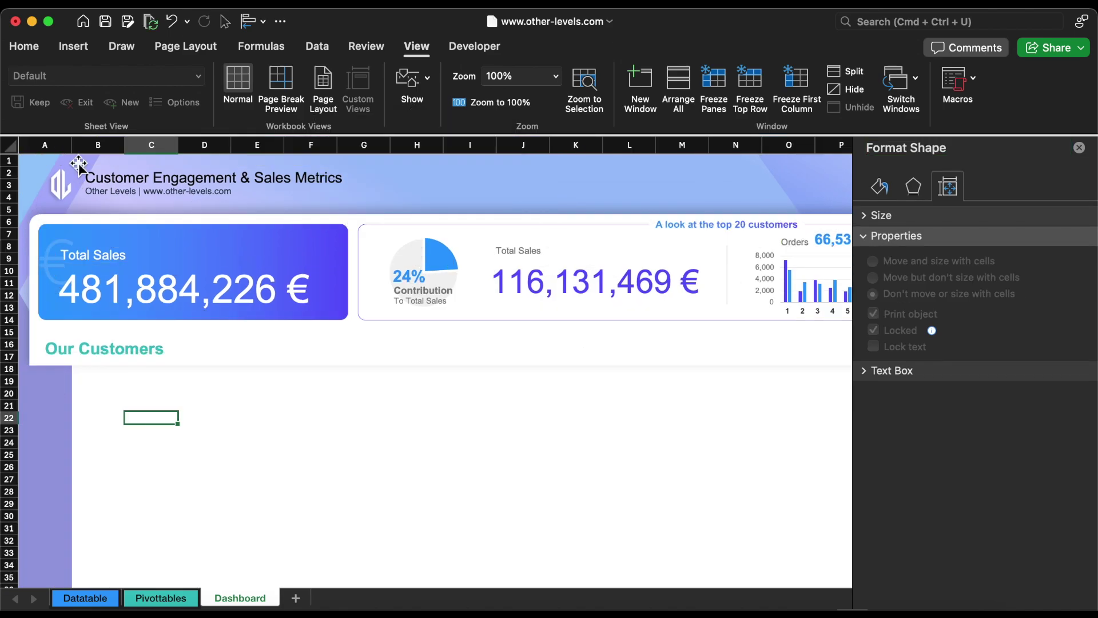
drag(74, 147, 30, 147)
- Fill cell V17, just below the banner's far edge, with background color A9C7FB
scroll(932, 395, right, 5)
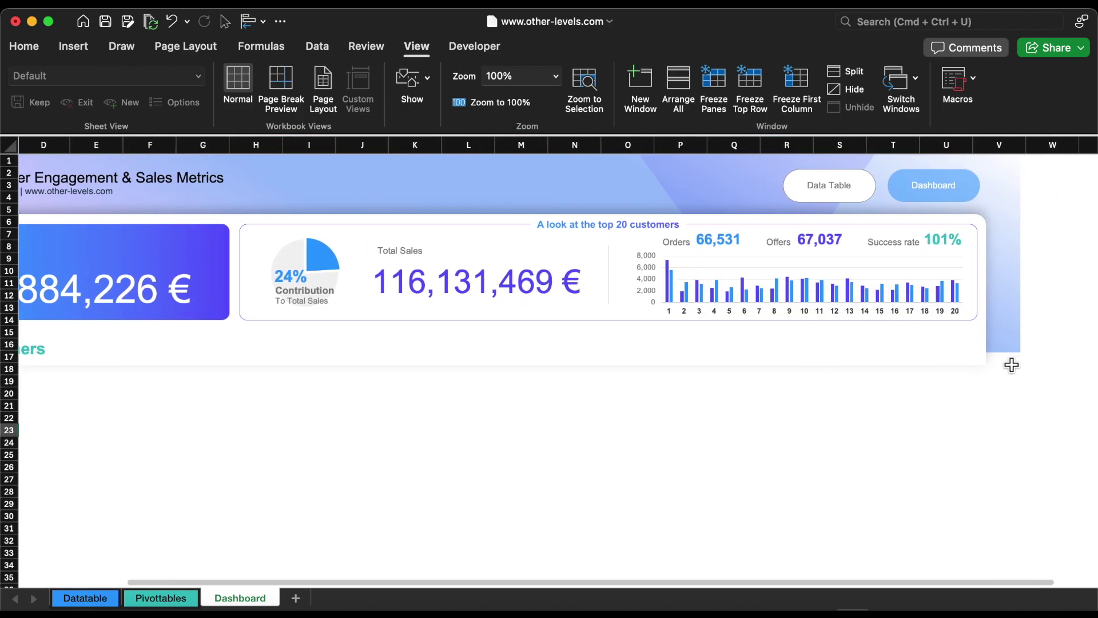
click(1009, 360)
key(super+1)
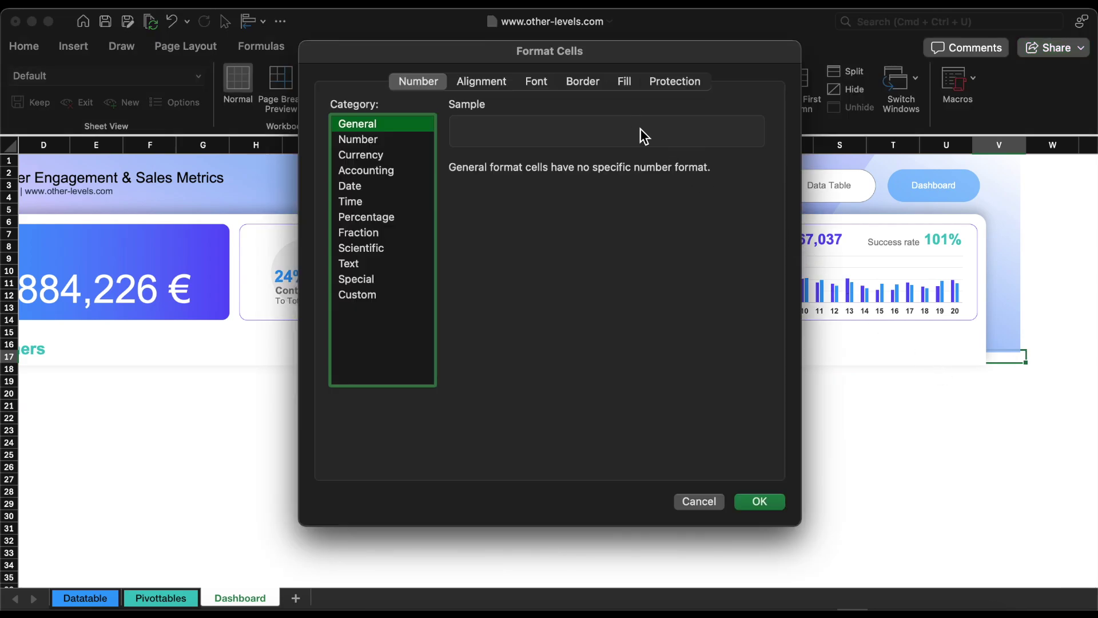
click(625, 83)
click(431, 143)
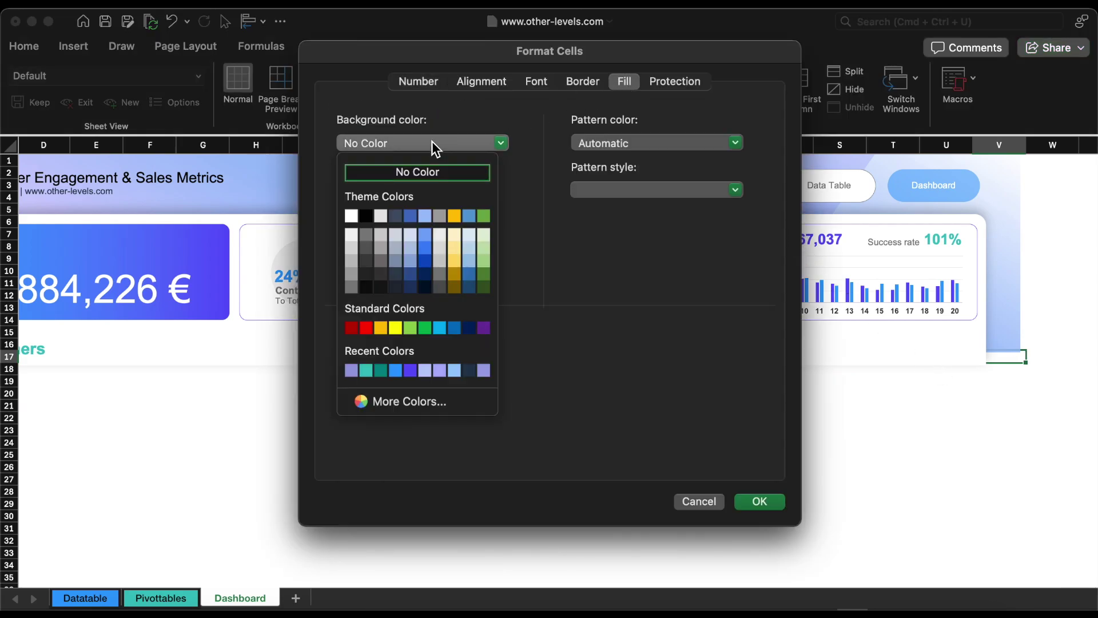
click(400, 402)
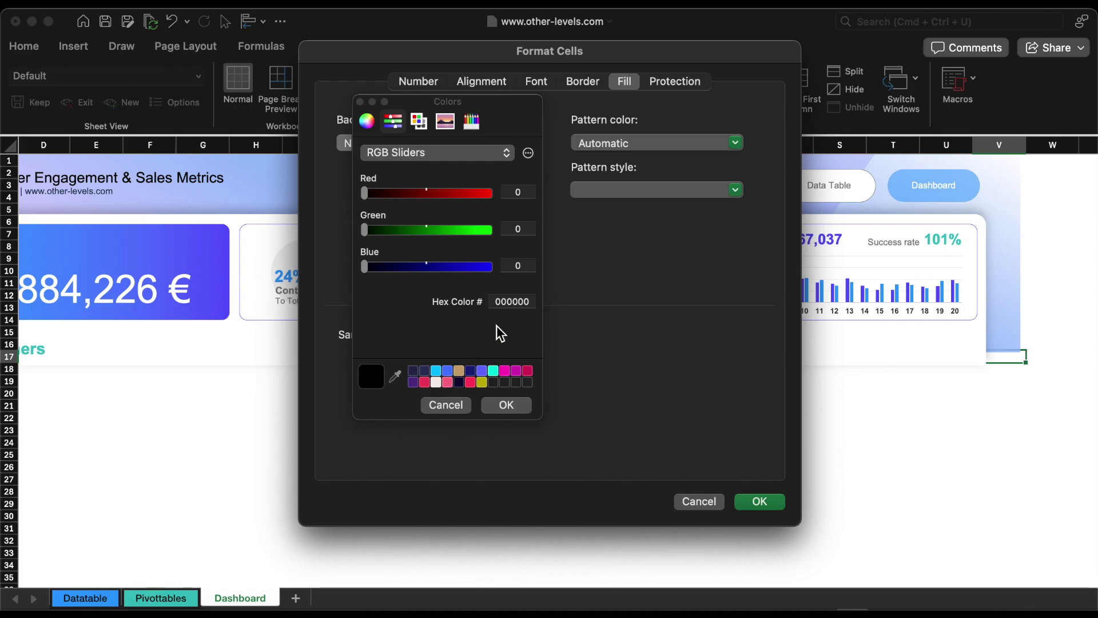
double_click(512, 301)
text(A9C7FB)
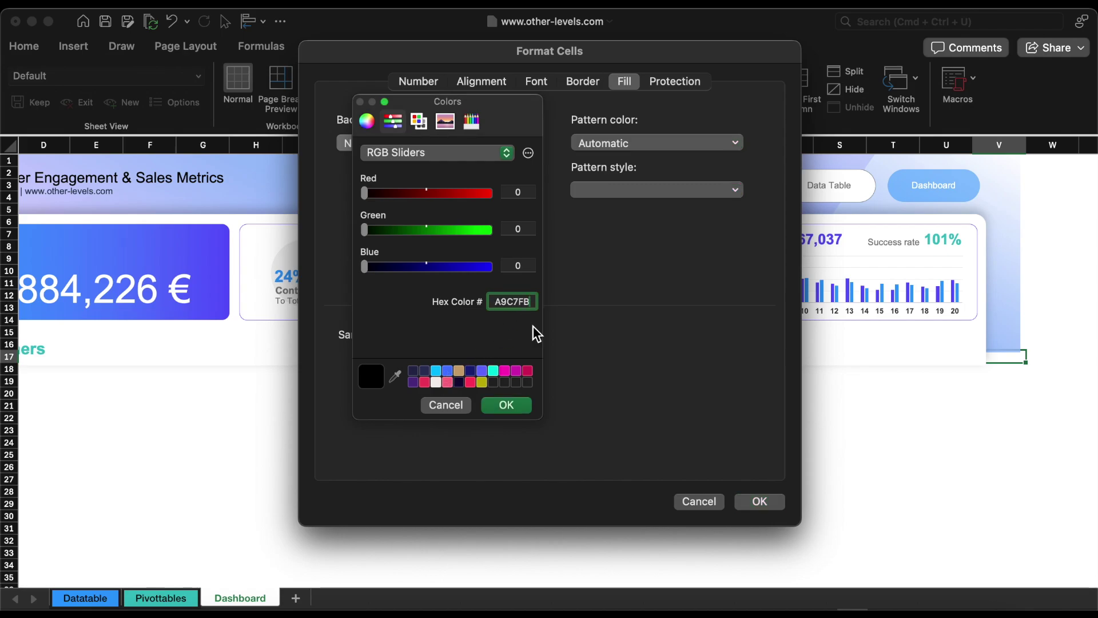
click(508, 407)
click(763, 504)
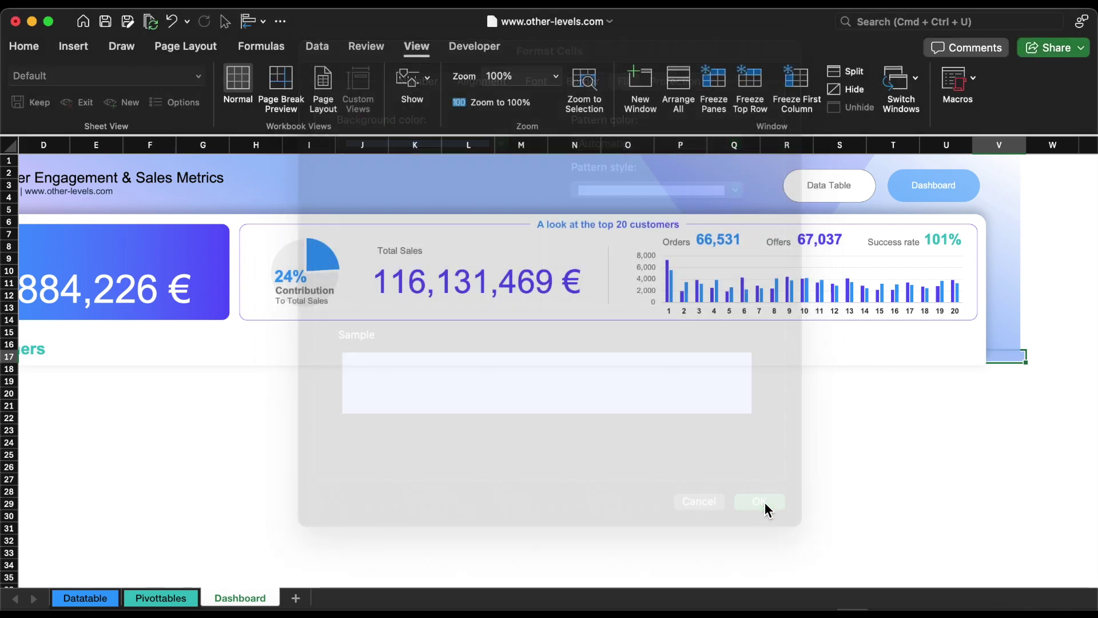
- Adjust the widths of columns U and V to the card and banner edges, and extend the blue fill down column V to row 114
drag(1026, 149, 1034, 516)
drag(972, 146, 1021, 144)
click(1012, 433)
drag(1023, 442, 1022, 532)
click(925, 446)
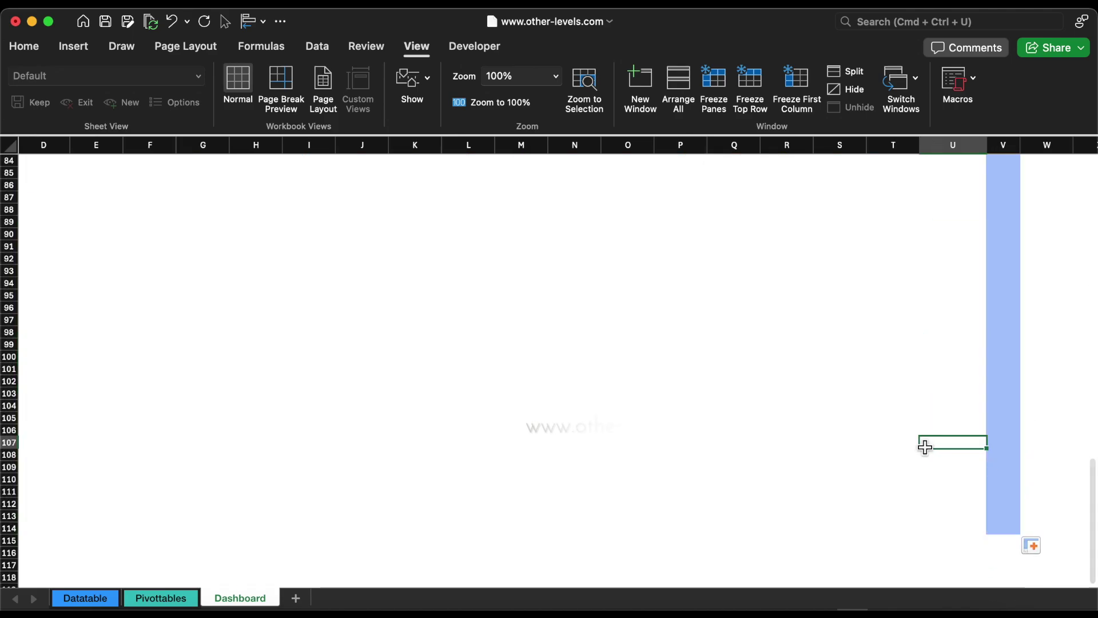
- Return to the start of the dashboard and hide the row and column headings
key(super+Up)
key(super+Left)
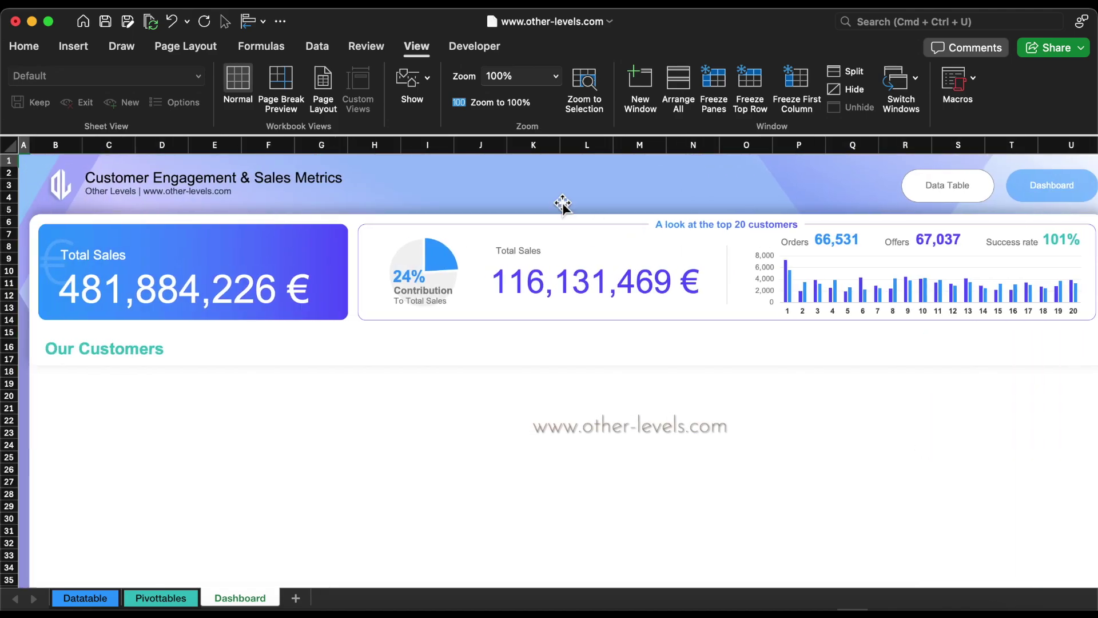
click(410, 80)
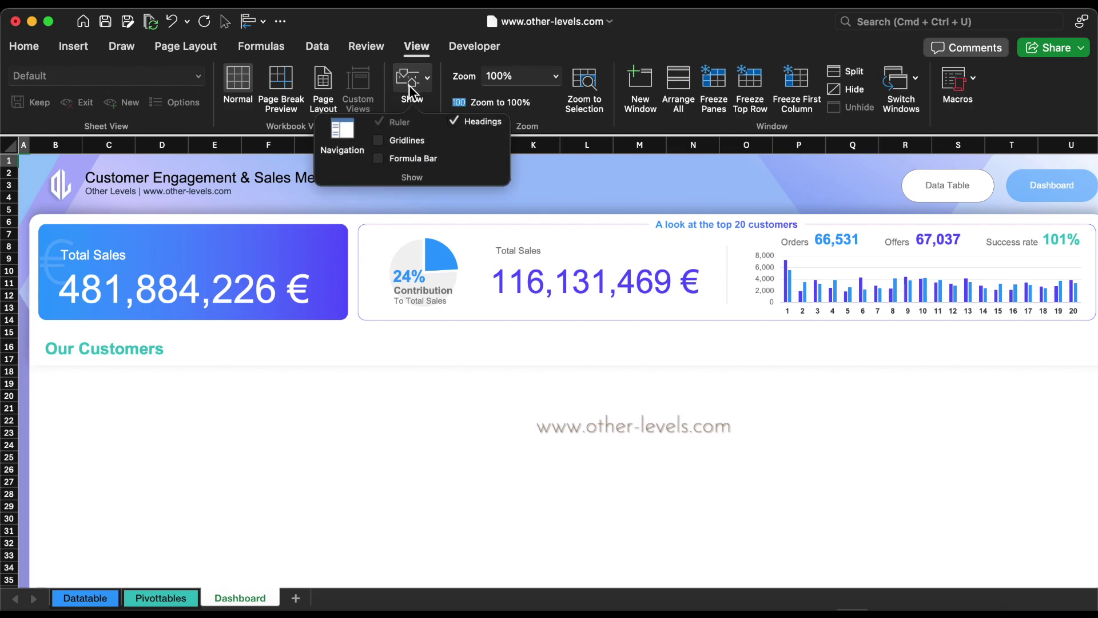
click(454, 121)
- Duplicate the "Our Customers" heading beside it in the same row and change the copy's text to "Total Sales"
click(85, 330)
drag(130, 323, 339, 331)
text(Total Sales)
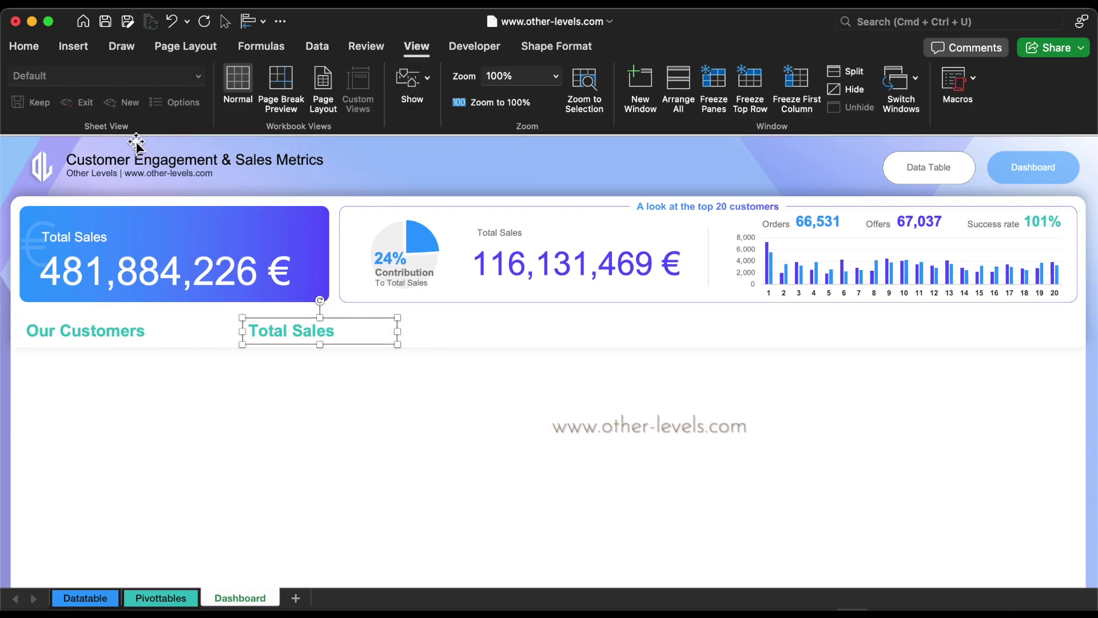
- Format the new Total Sales column header in dark gray, size 12, centered horizontally and vertically
click(26, 46)
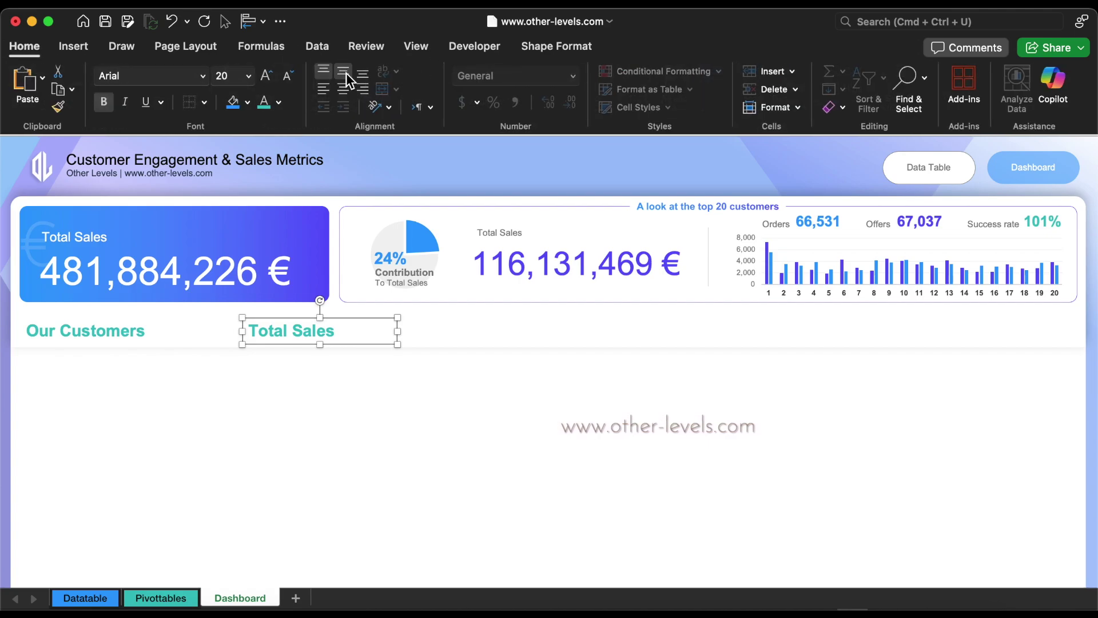
click(345, 92)
click(279, 102)
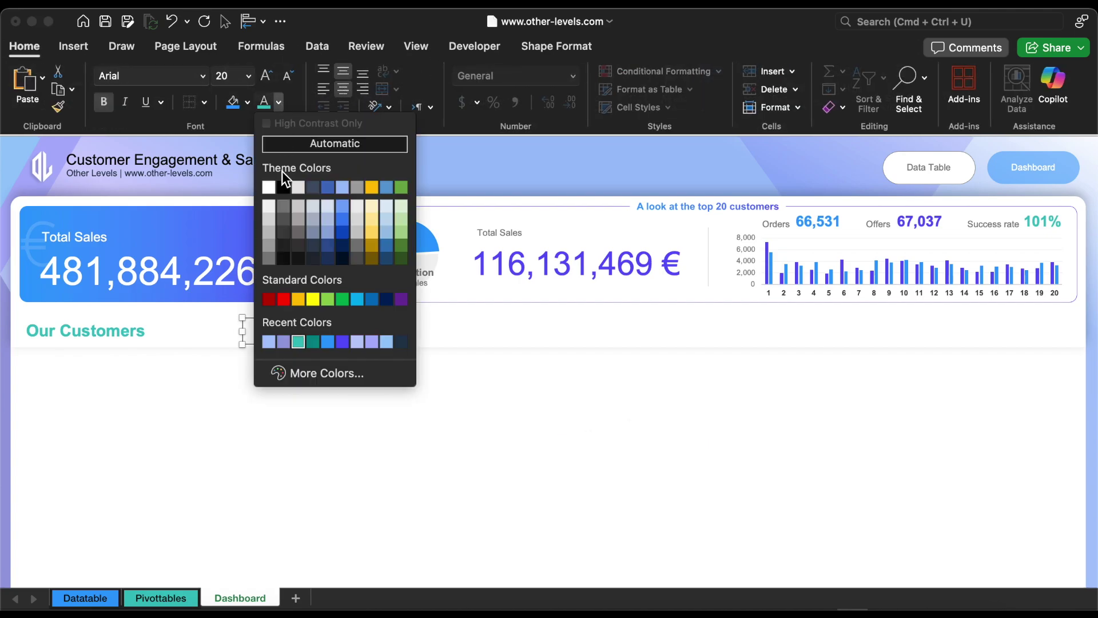
click(286, 223)
click(288, 76)
click(288, 76)
click(287, 76)
click(288, 76)
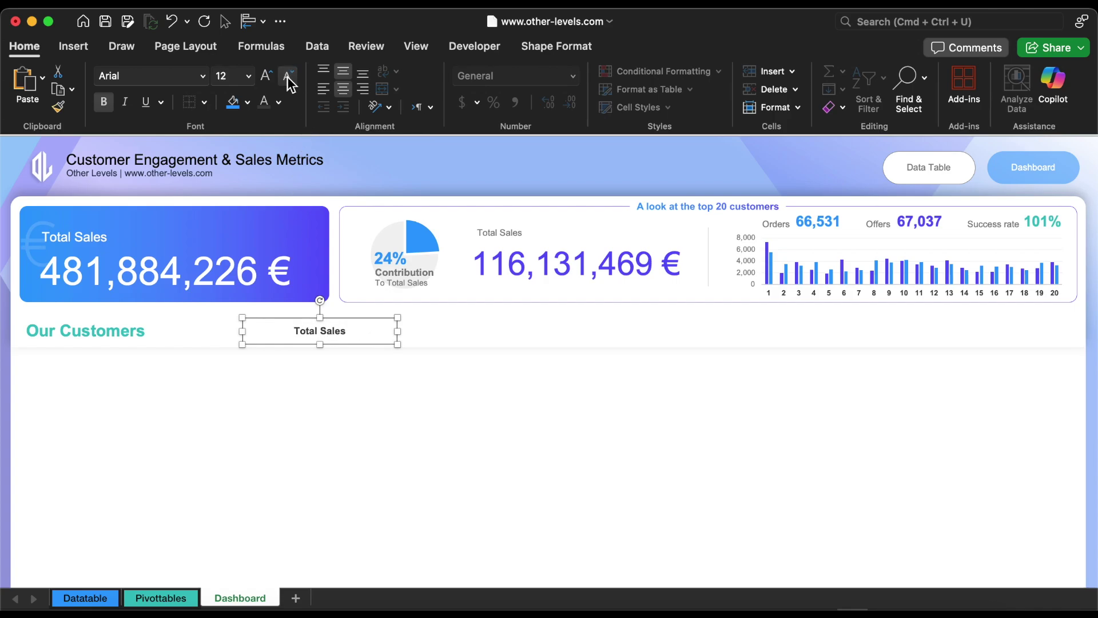
- Duplicate the "Contribution To Total Sales" label and place the copy beside the Total Sales column header
click(428, 271)
key(super+d)
drag(431, 276, 434, 321)
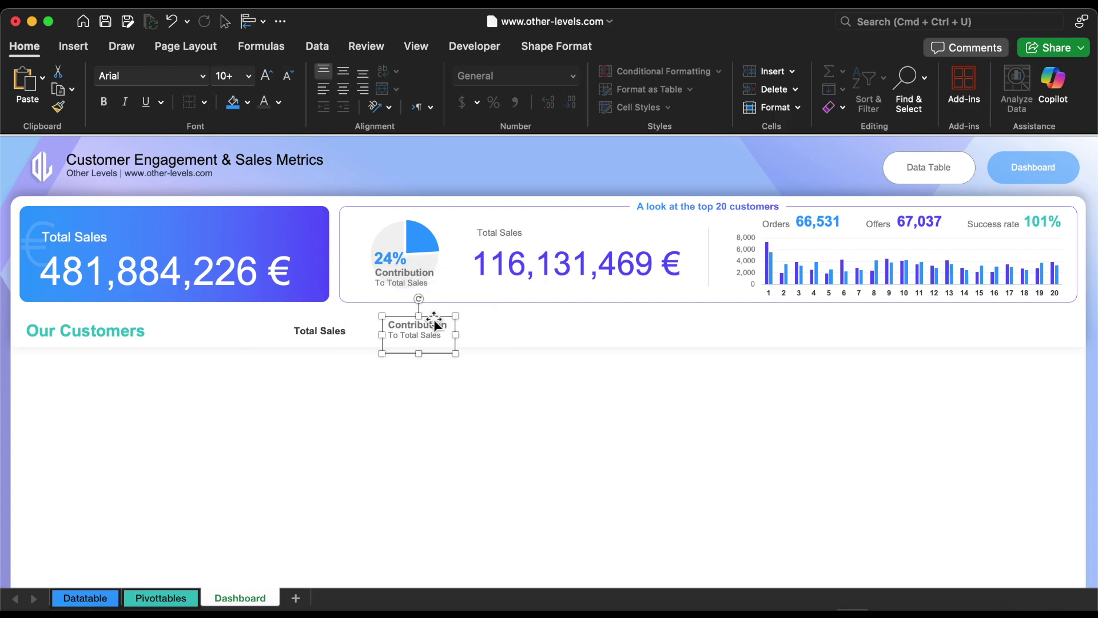
- Format the copied Contribution header with larger dark gray text, centered horizontally and vertically
click(279, 101)
click(287, 235)
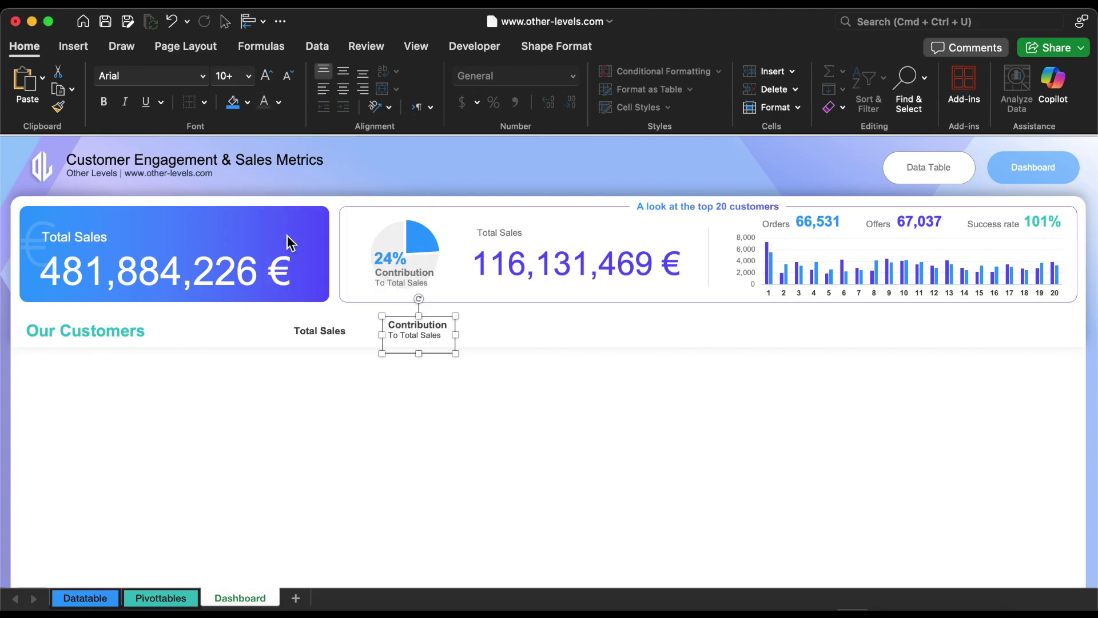
click(249, 76)
click(245, 172)
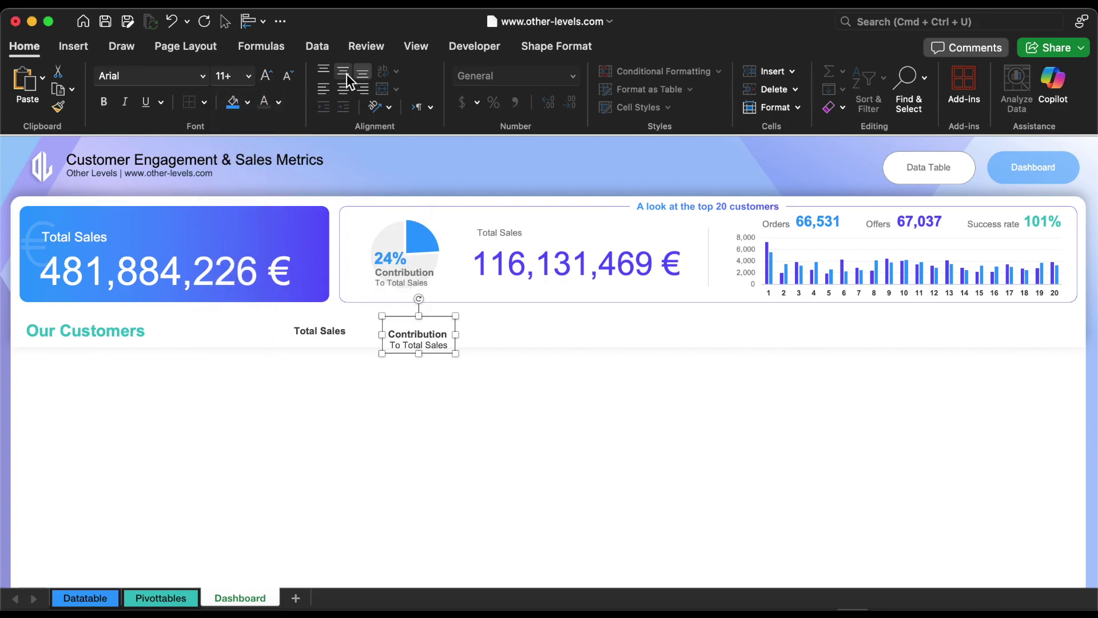
click(343, 71)
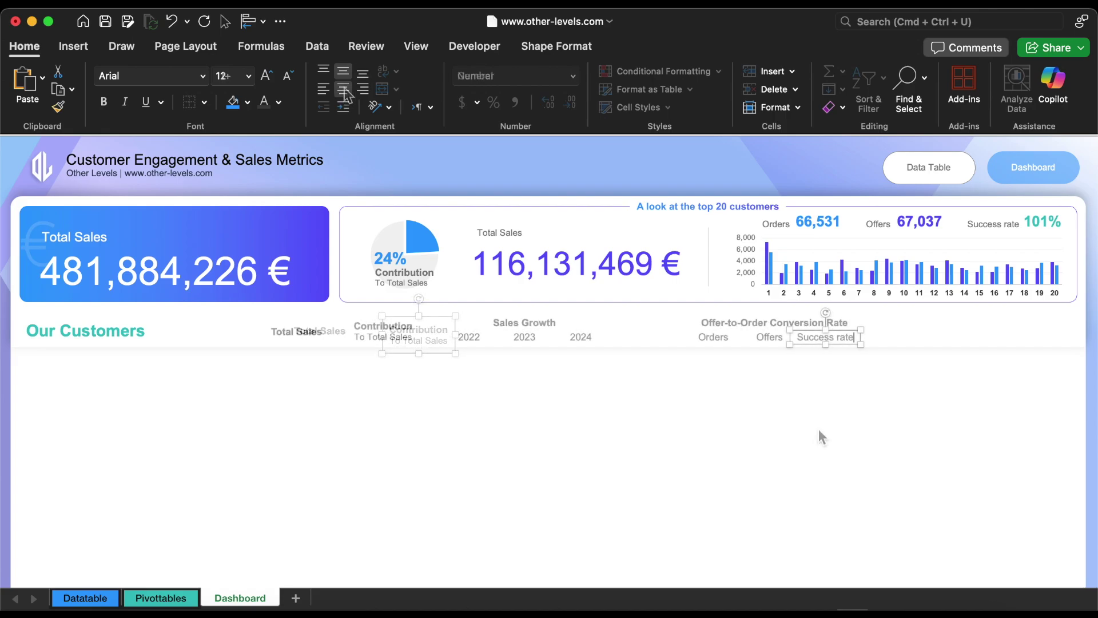
click(819, 430)
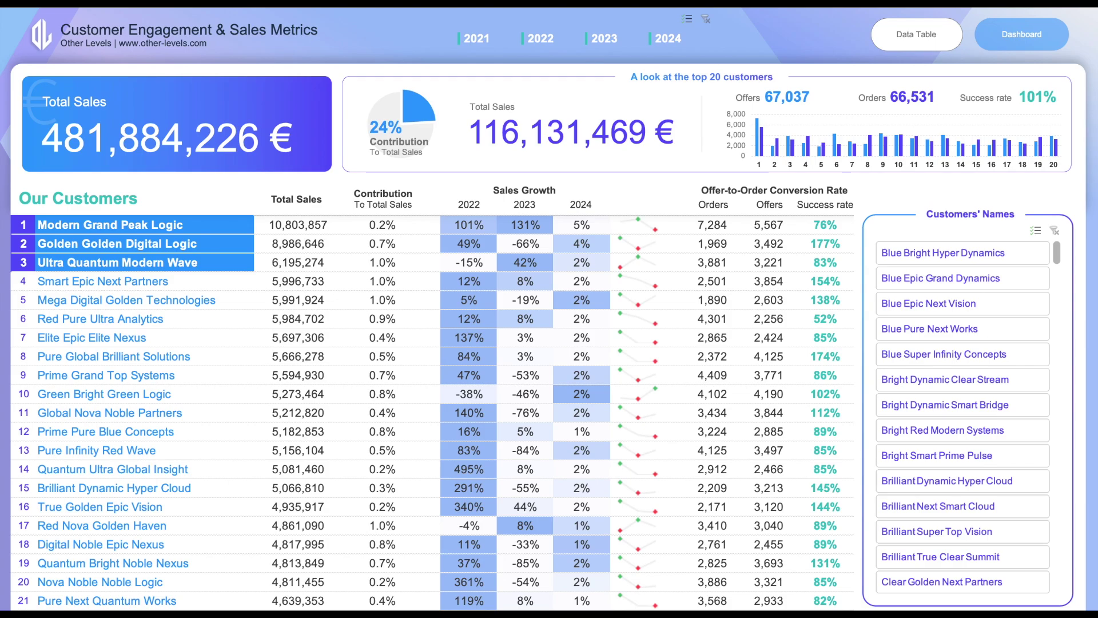
- Test the year slicer with 2022–2023, with 2021 alone and with 2022–2024, and clear the year filter
click(604, 38)
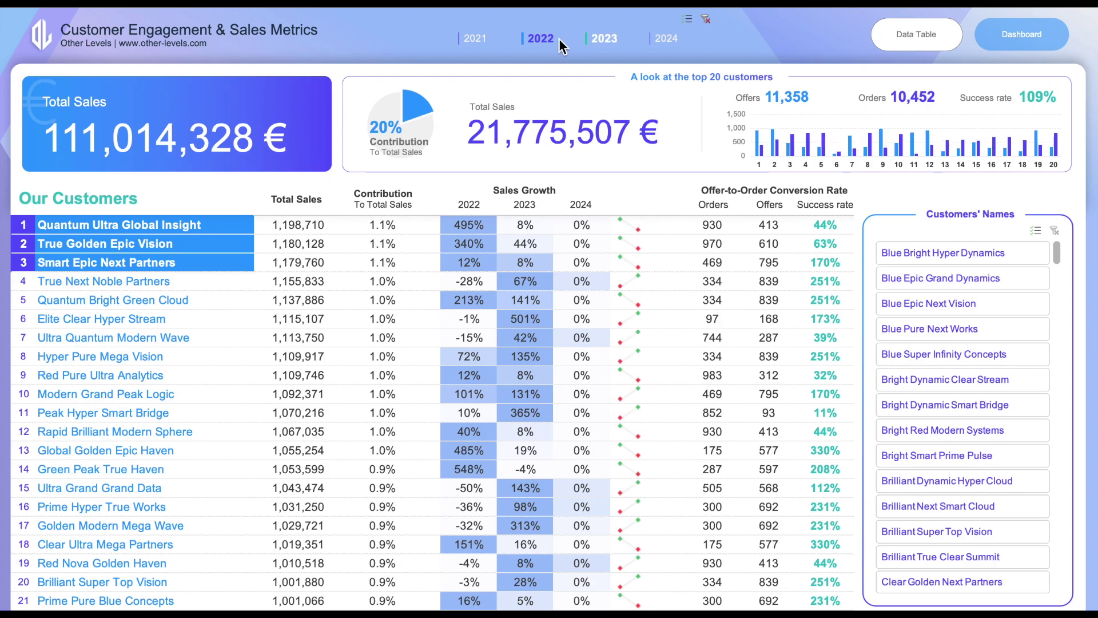
click(484, 42)
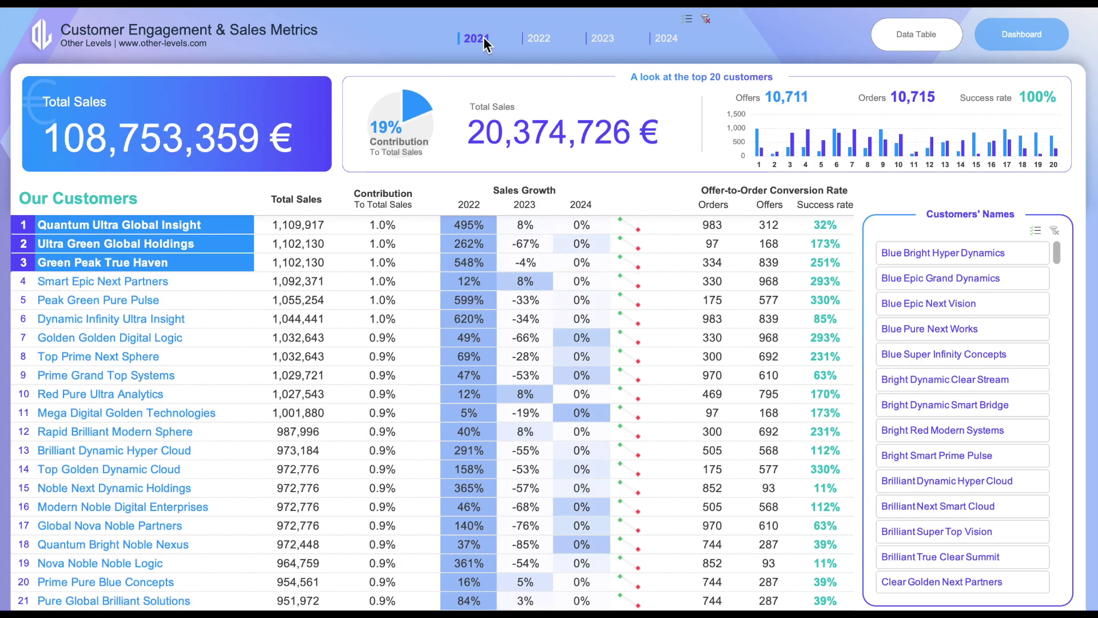
drag(536, 38, 663, 39)
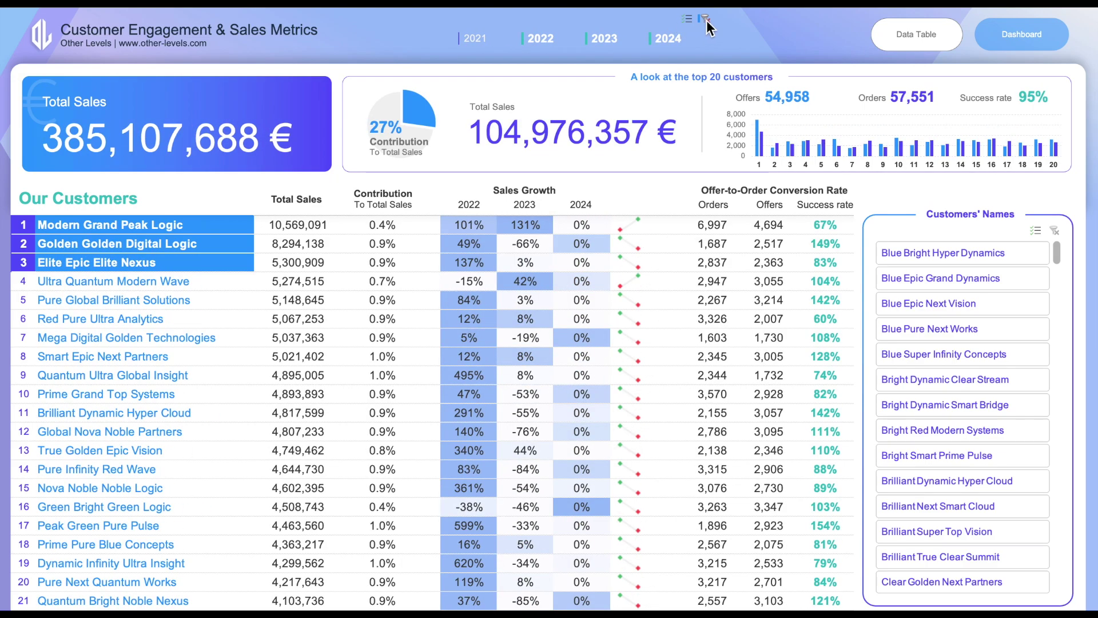
click(704, 19)
- Test the navigation by going to the data table sheet and from there to the Pivot Tables, Formulas, and Dropdown List sheet
click(917, 36)
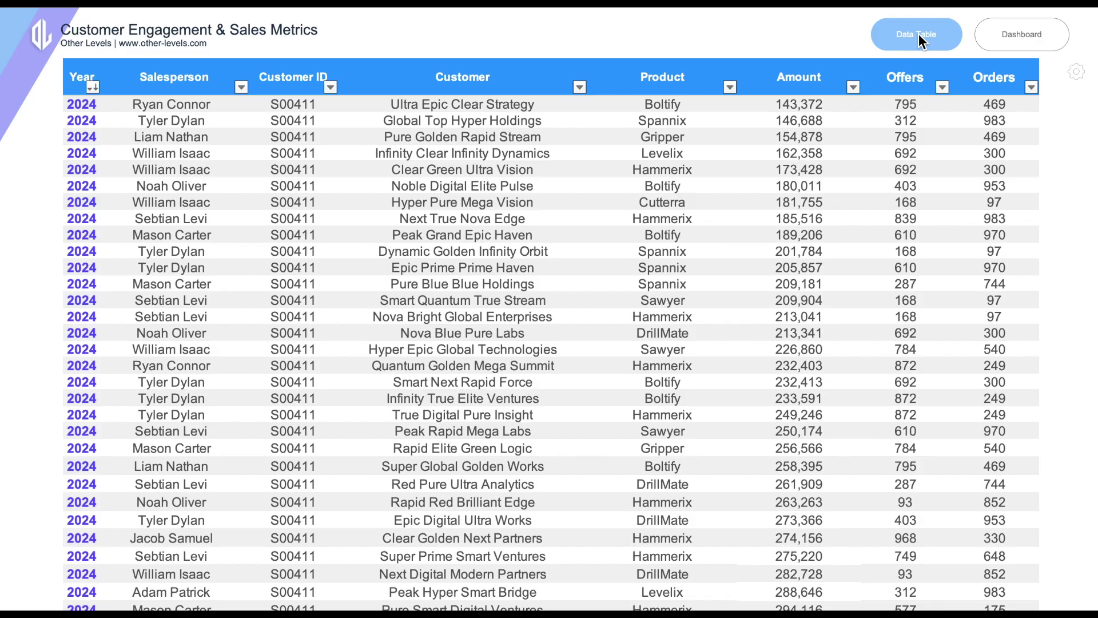
click(1078, 75)
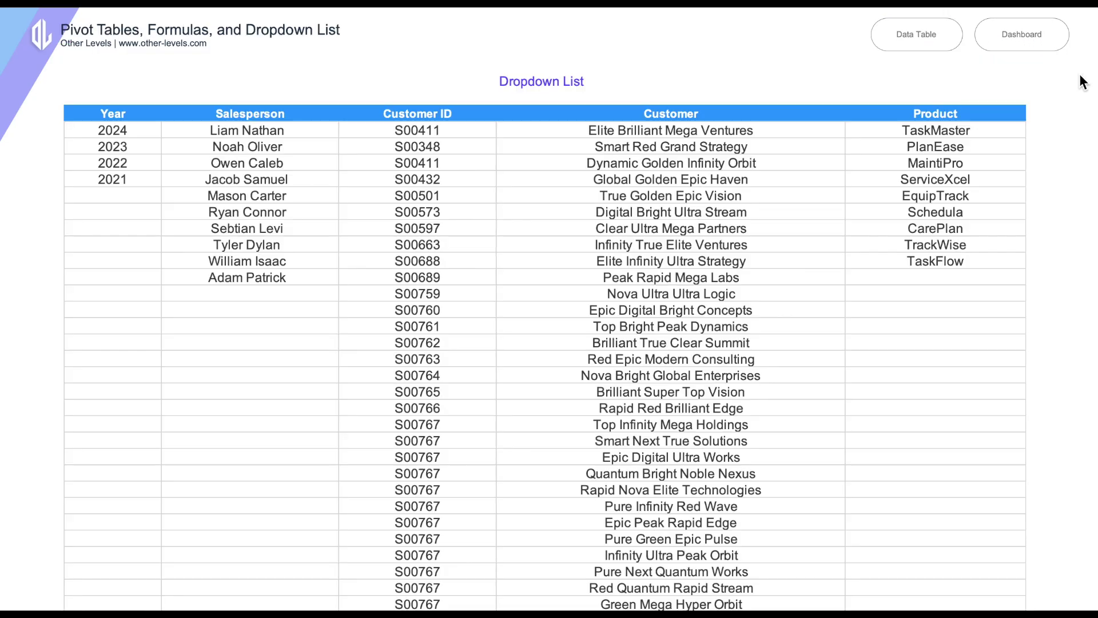
- Return to the dashboard sheet, test the customer slicer with Blue Bright Hyper Dynamics, and clear the customer filter
click(1029, 49)
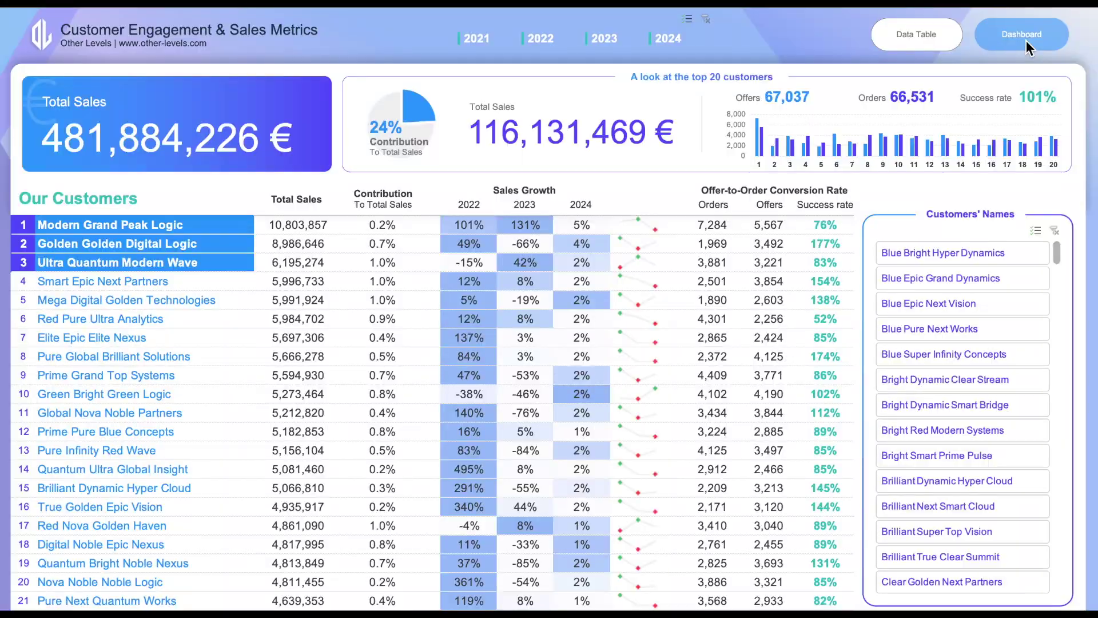
scroll(724, 326, down, 5)
scroll(723, 326, up, 6)
click(977, 253)
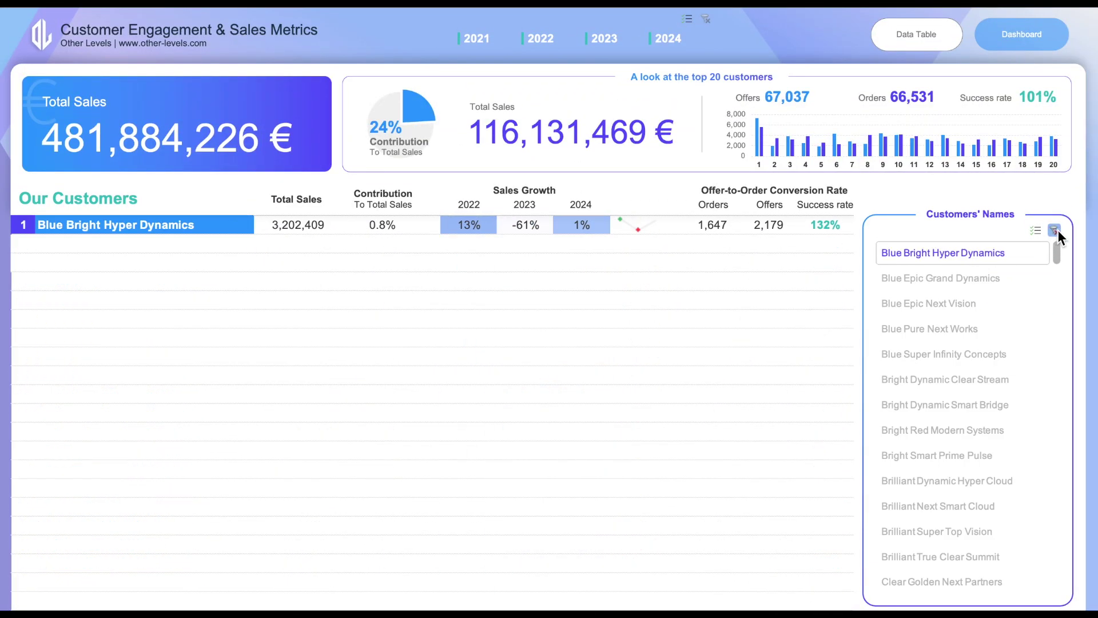
click(1054, 230)
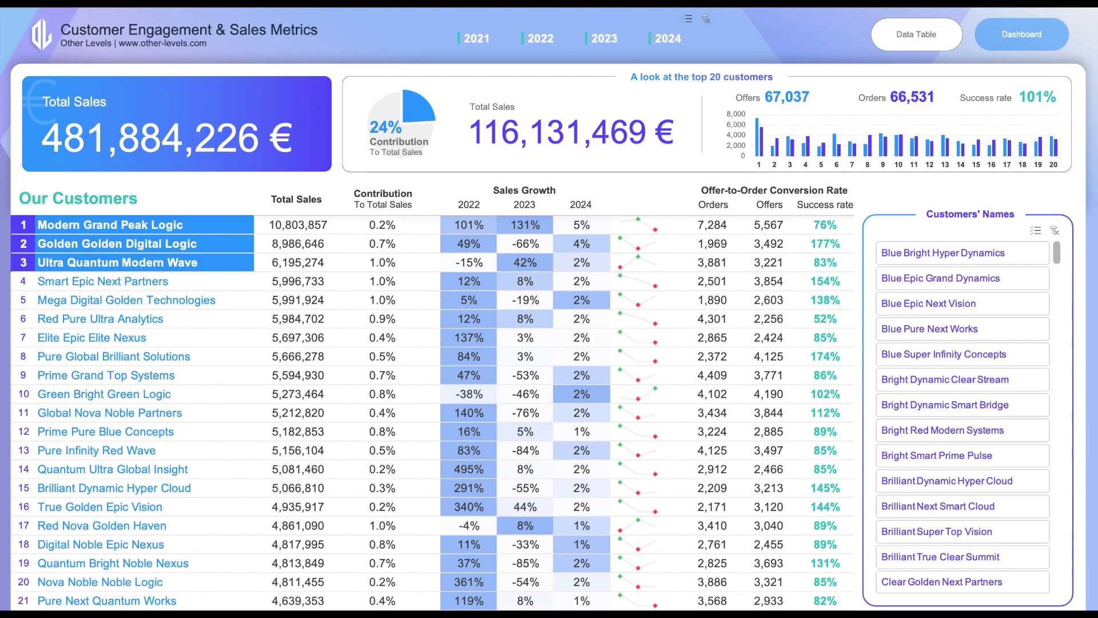
- Test the year slicer with 2023, 2022 and 2021 one at a time and with 2022–2024, and clear the year filter
click(607, 40)
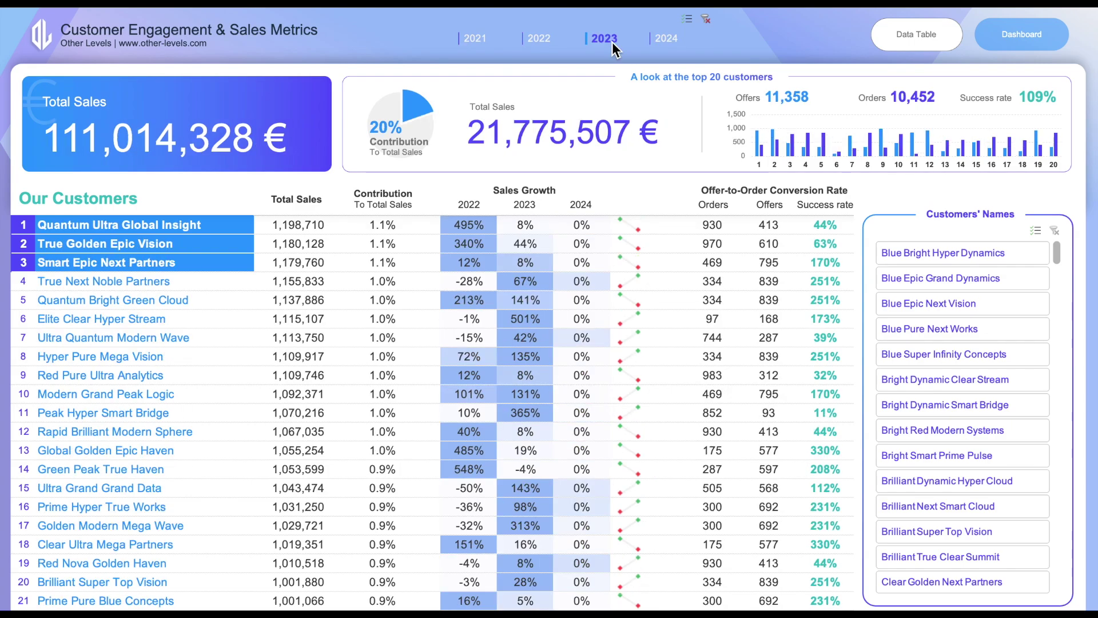
click(482, 38)
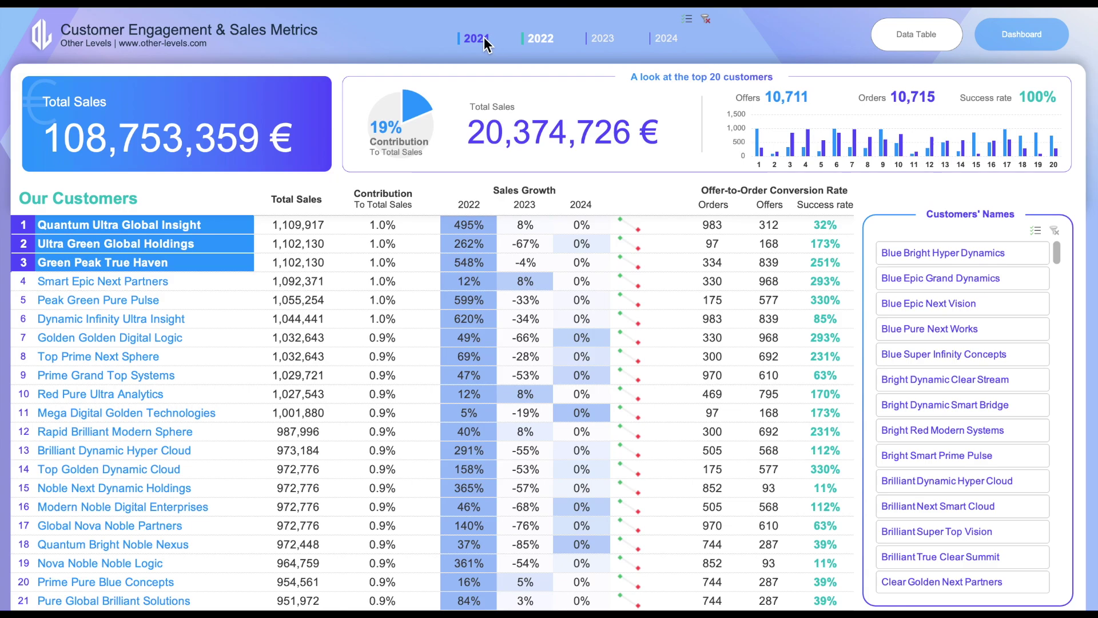
drag(538, 40, 665, 40)
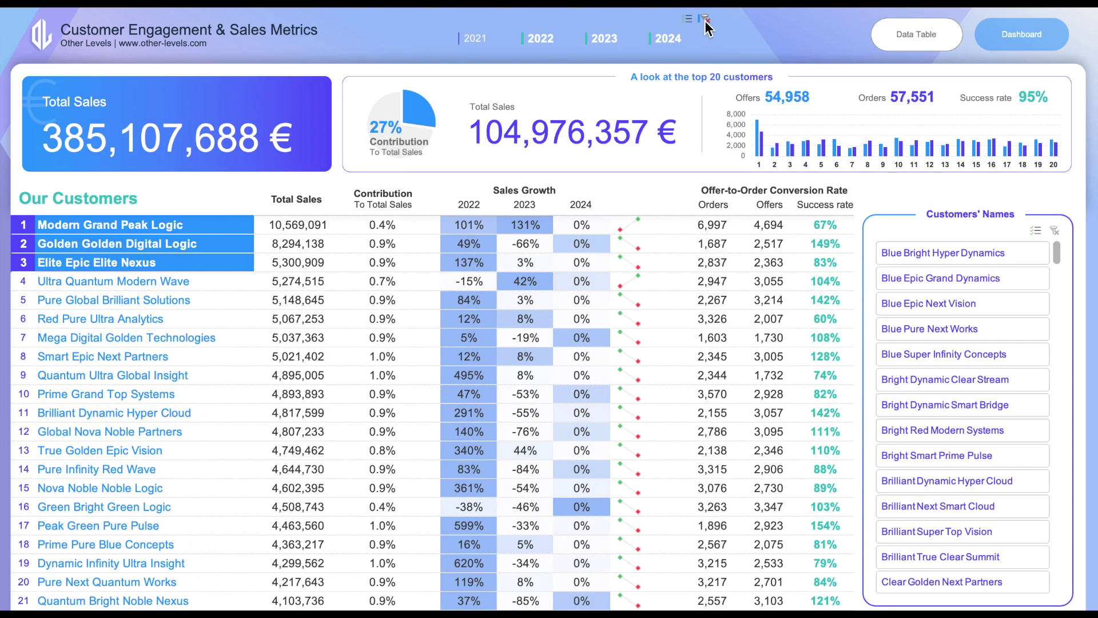
click(703, 20)
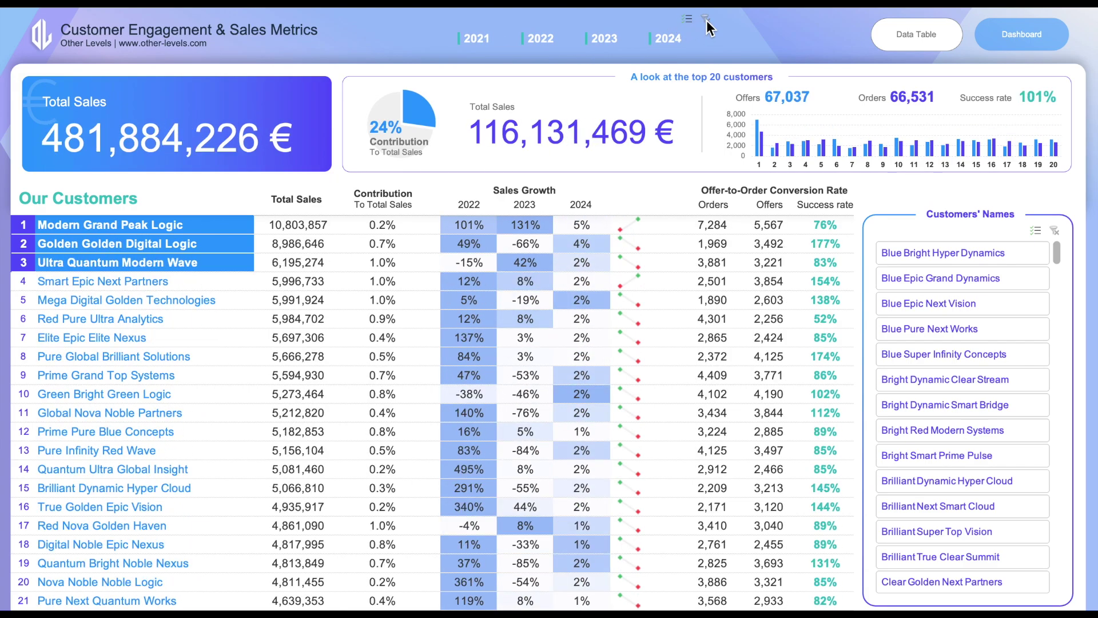
- Test the sheet navigation from the dashboard to the data table, on to the Pivot Tables, Formulas, and Dropdown List sheet, and back
click(918, 38)
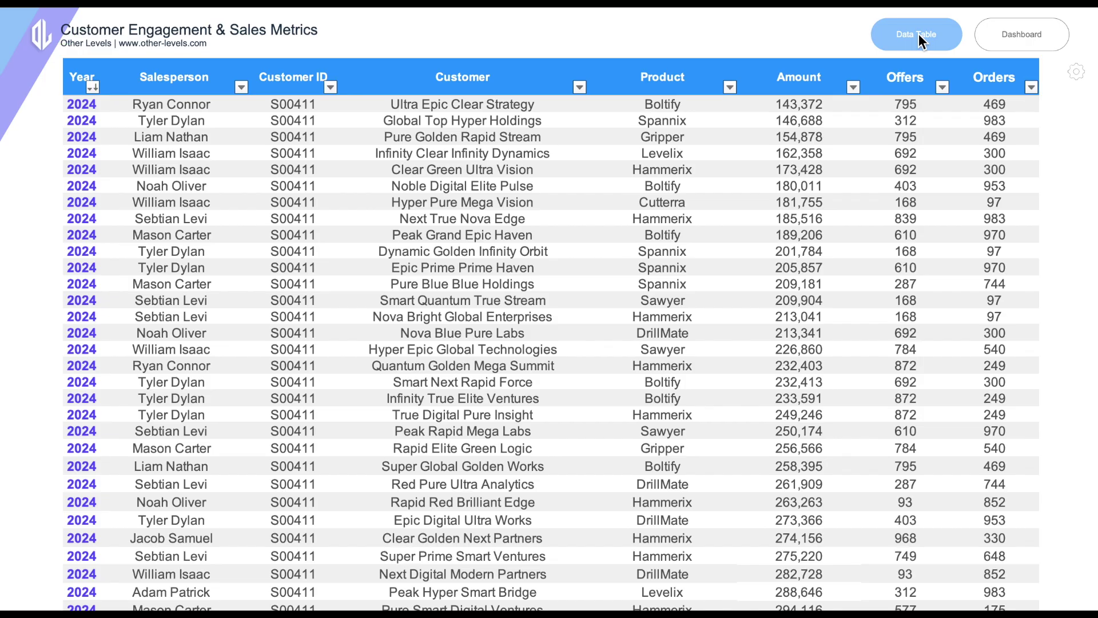
click(1080, 80)
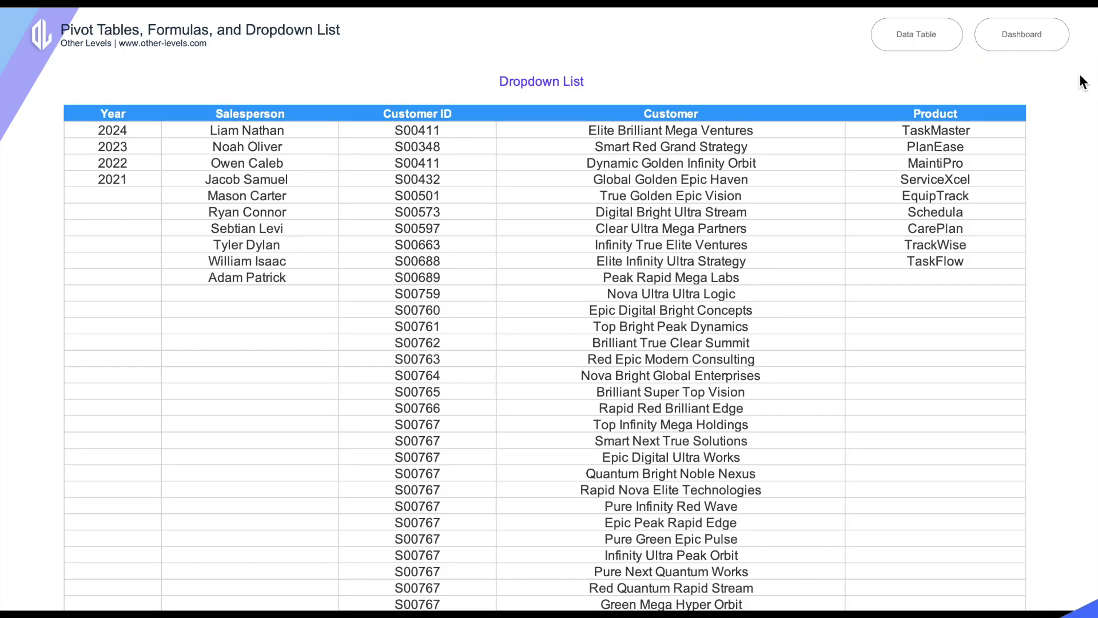
click(1026, 45)
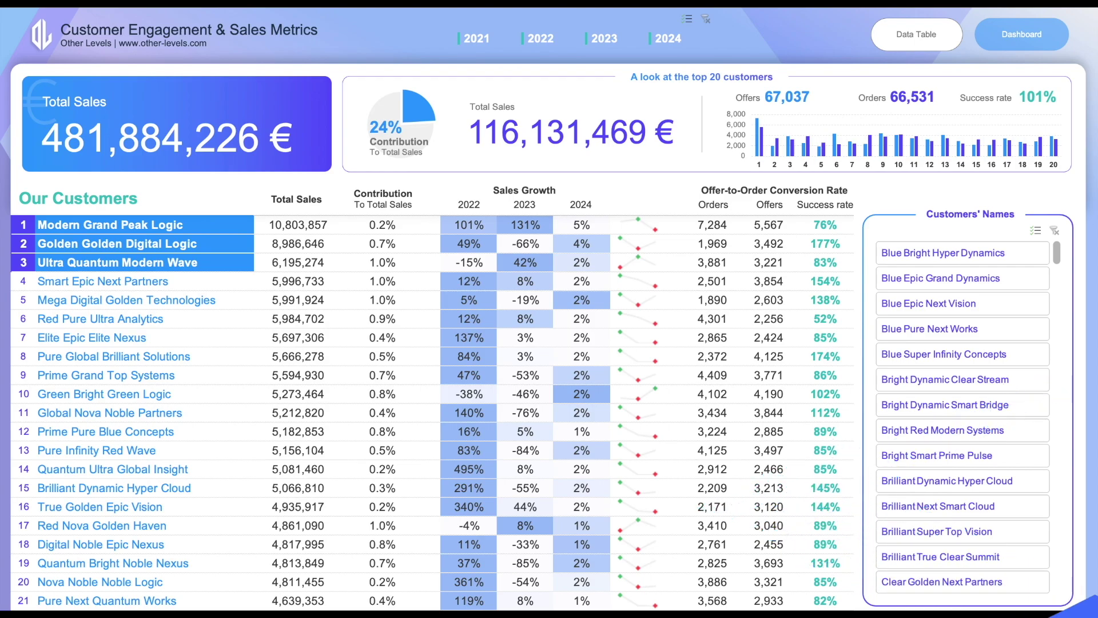
- Filter the dashboard by single years with the year slicer: 2023, 2022 and 2021 in turn
click(608, 40)
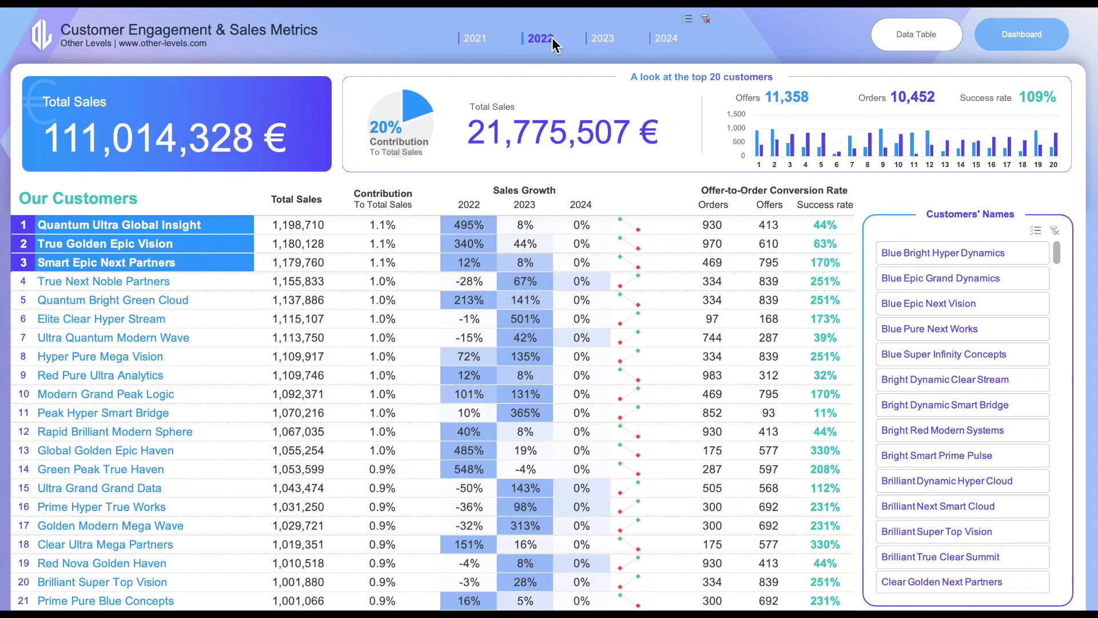
click(551, 41)
click(485, 41)
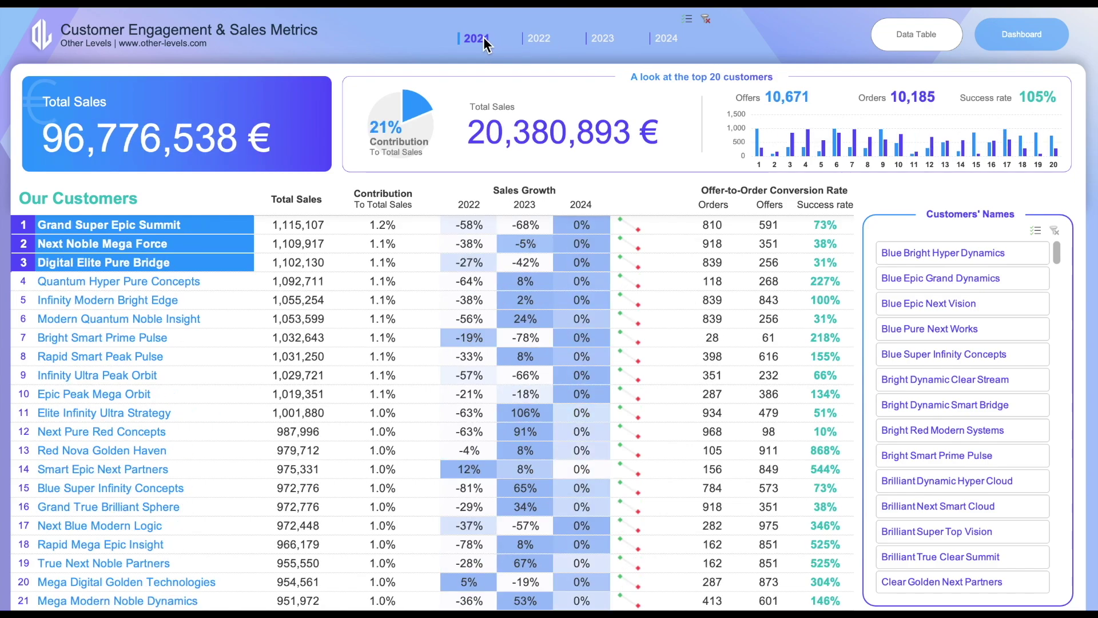